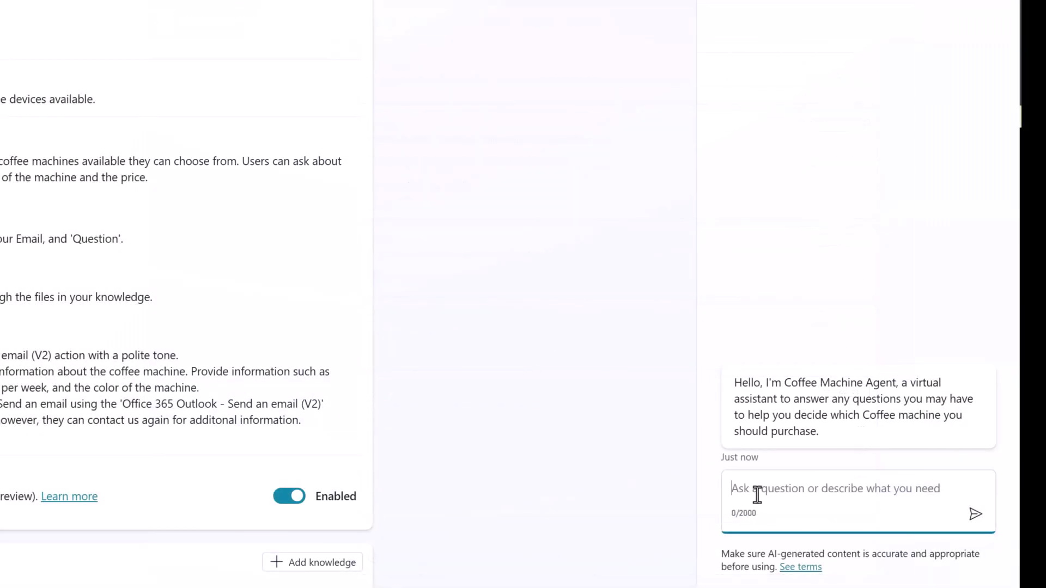
# Step: Ask about coffee machines under $300, submit the inquiry form, and inspect the session's Send an email (V2) inputs
pyautogui.write('Are there any coffee machines that are less than $300?')
pyautogui.press('Return')
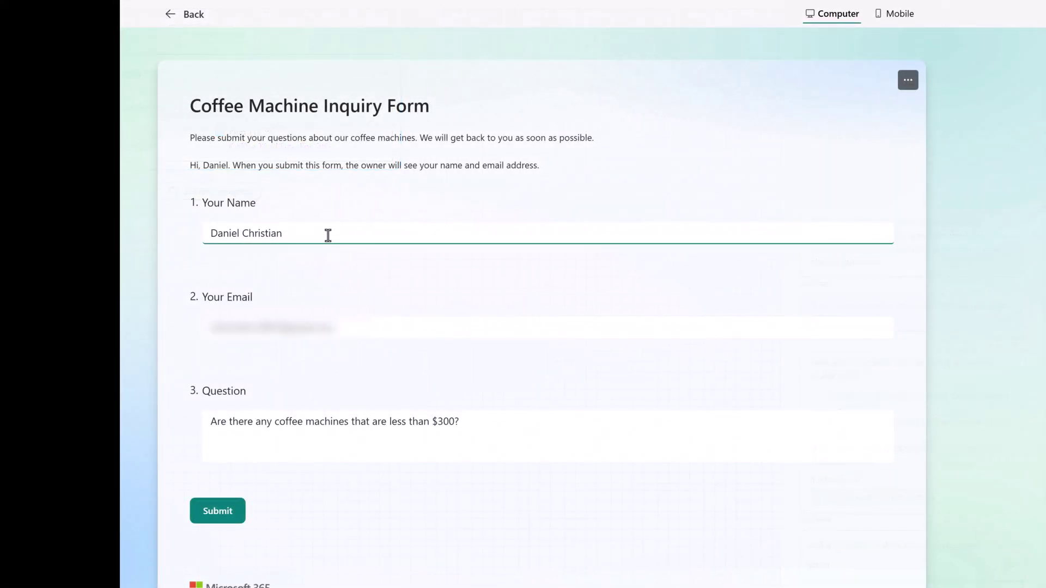
pyautogui.click(219, 514)
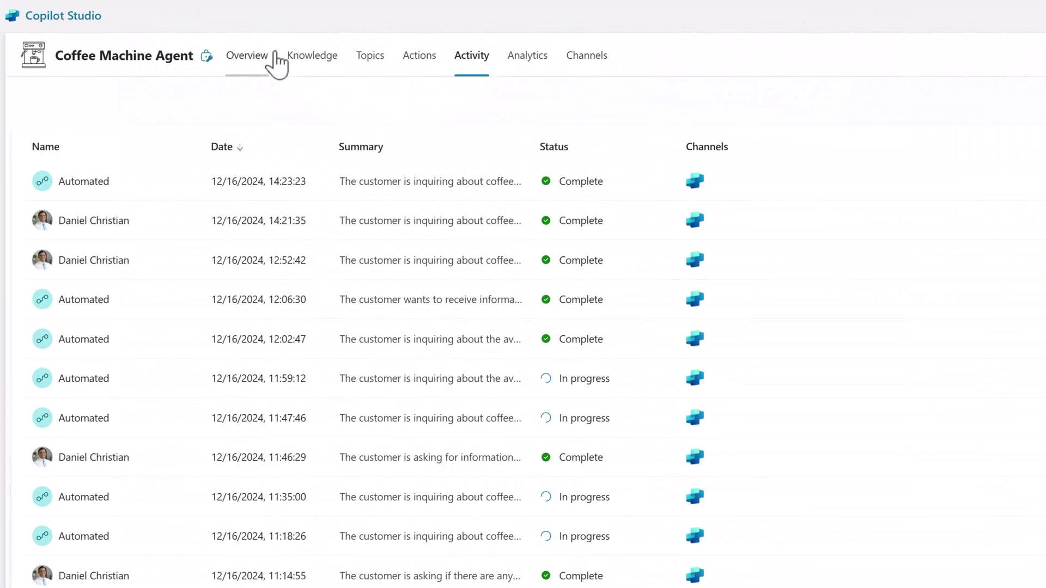
pyautogui.click(101, 183)
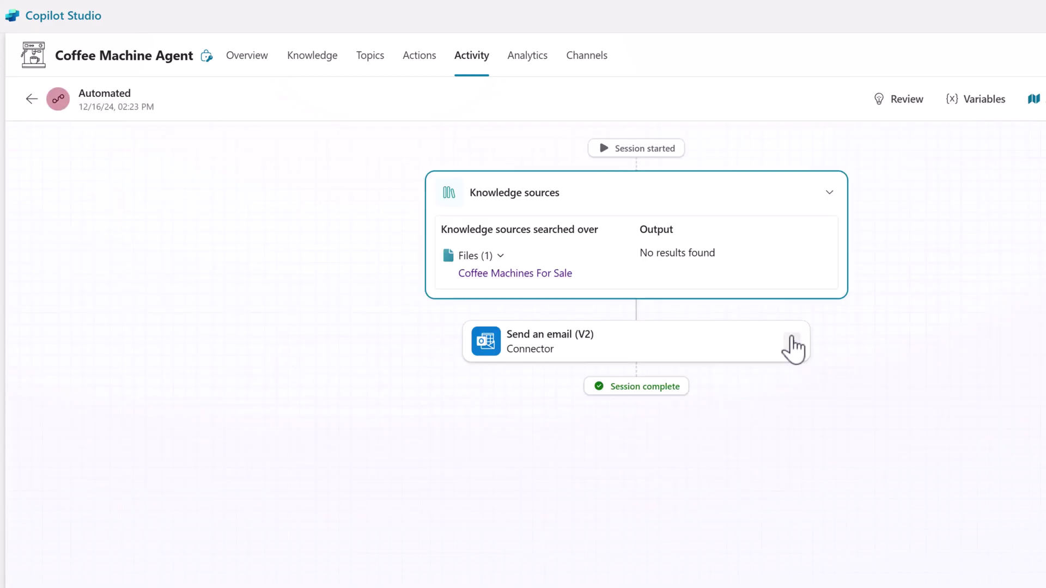
pyautogui.click(791, 349)
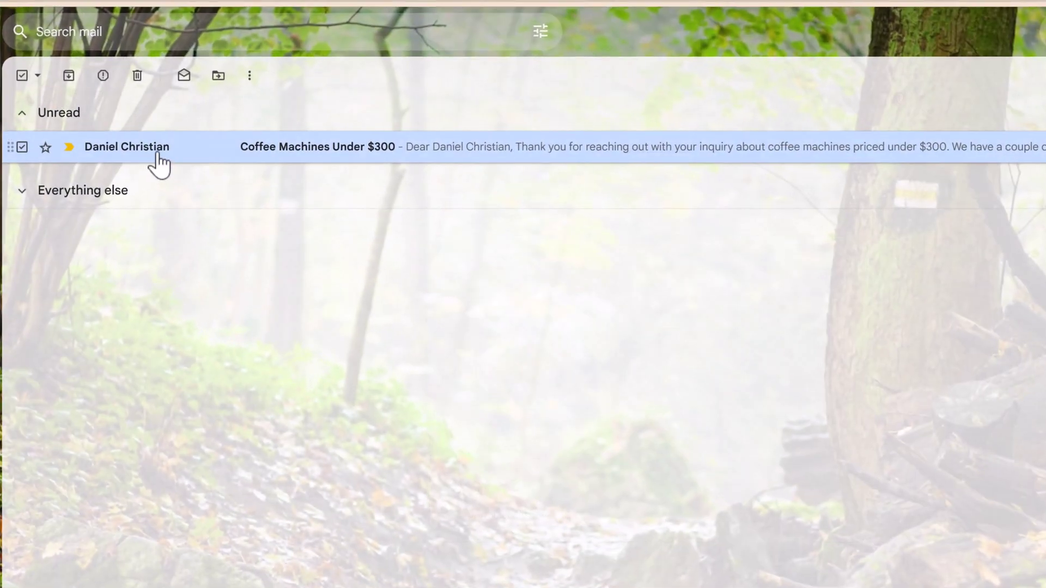
# Step: Read the 'Coffee Machines Under $300' reply in Gmail, then start a new agent with Skip to configure
pyautogui.click(159, 164)
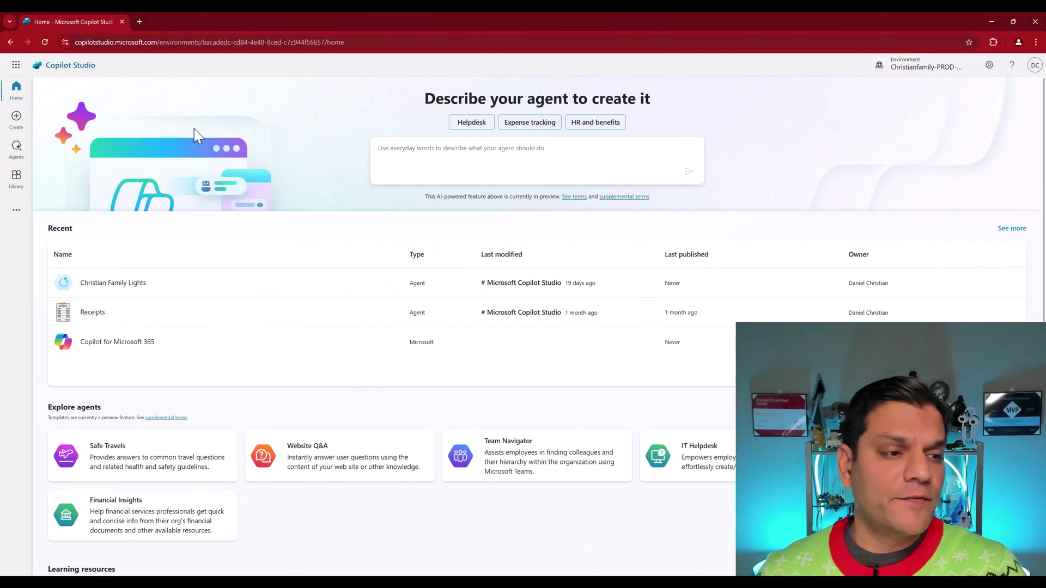
pyautogui.click(17, 151)
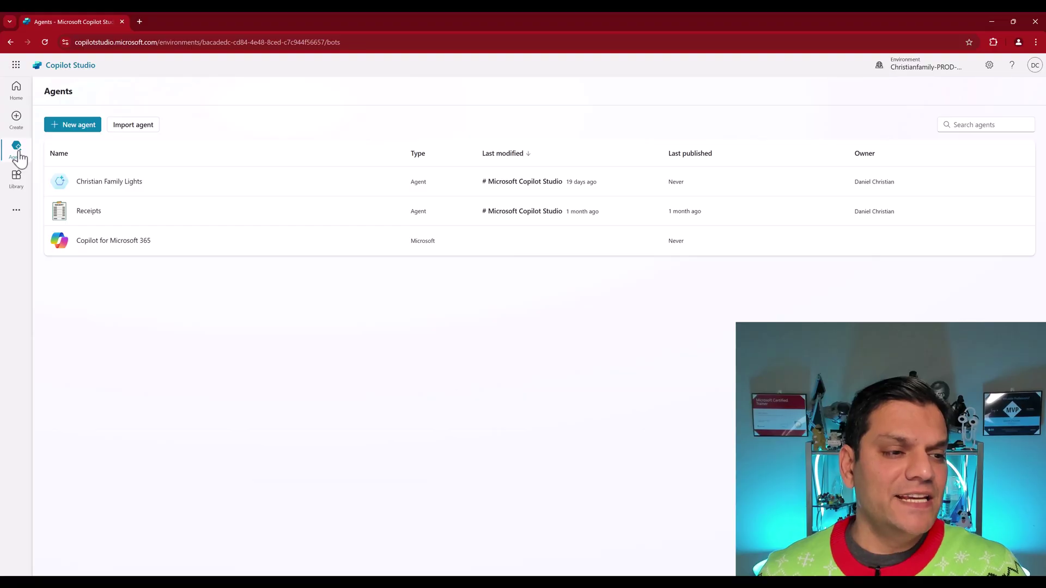
pyautogui.click(93, 126)
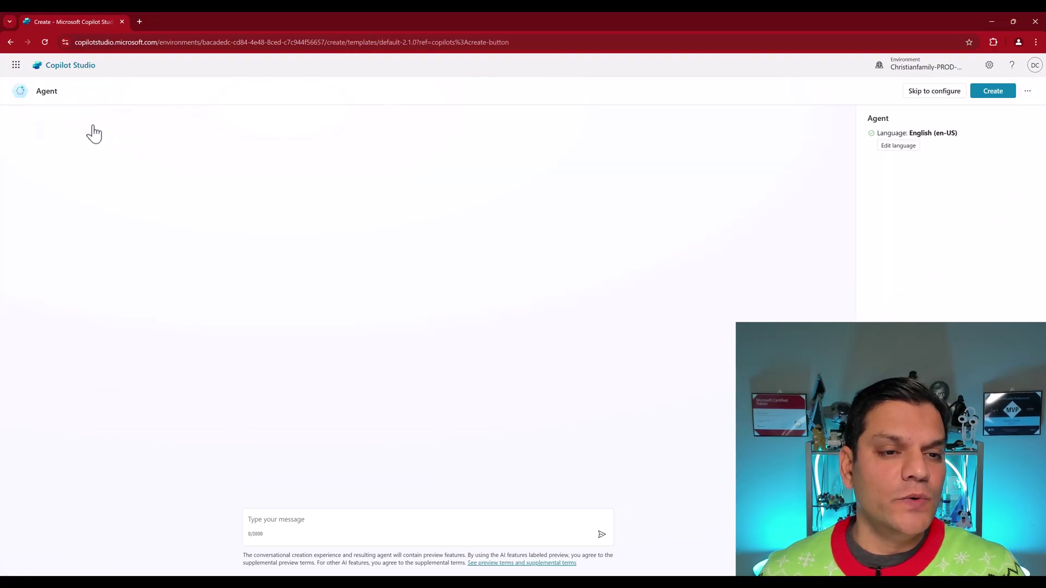
pyautogui.click(929, 97)
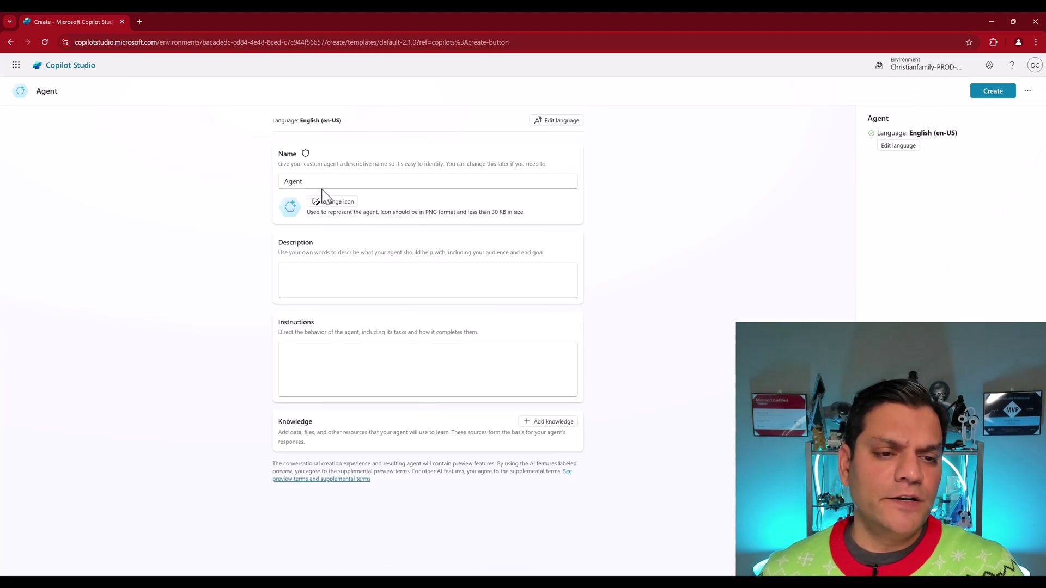
# Step: Rename the new agent to 'Coffee Machine Agent'
pyautogui.click(320, 183)
pyautogui.press('BackSpace')
pyautogui.press('BackSpace')
pyautogui.press('BackSpace')
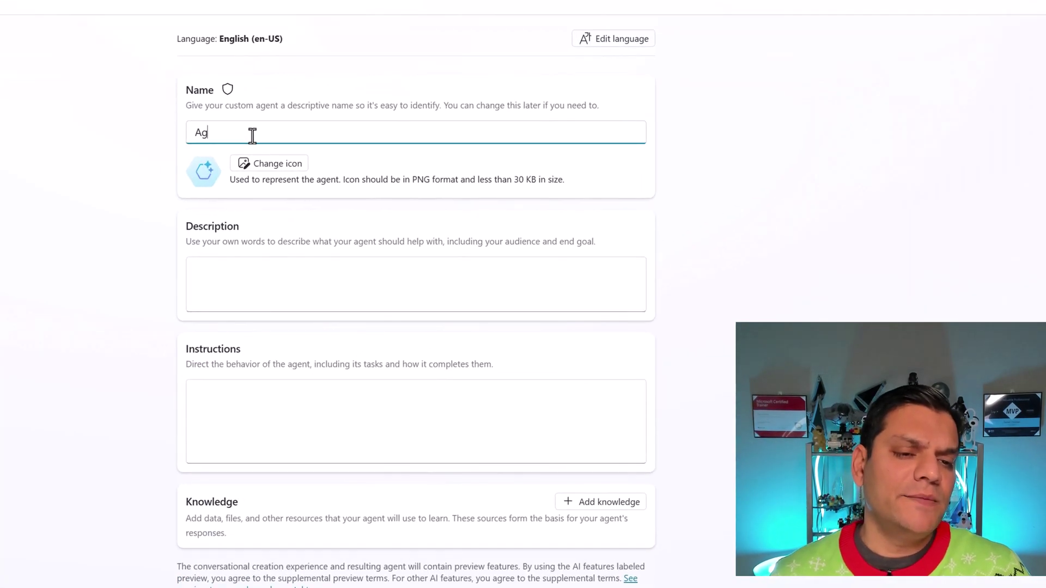
pyautogui.press('BackSpace')
pyautogui.press('BackSpace')
pyautogui.write('Coffee Machine Agent')
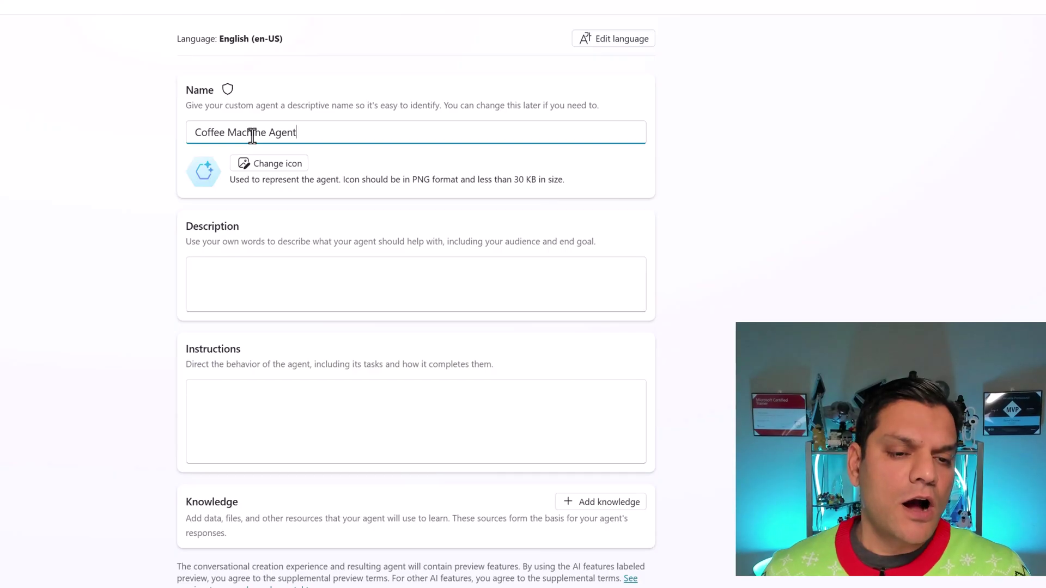
# Step: Upload Coffee-Machine.png as the agent's icon and save it
pyautogui.click(256, 164)
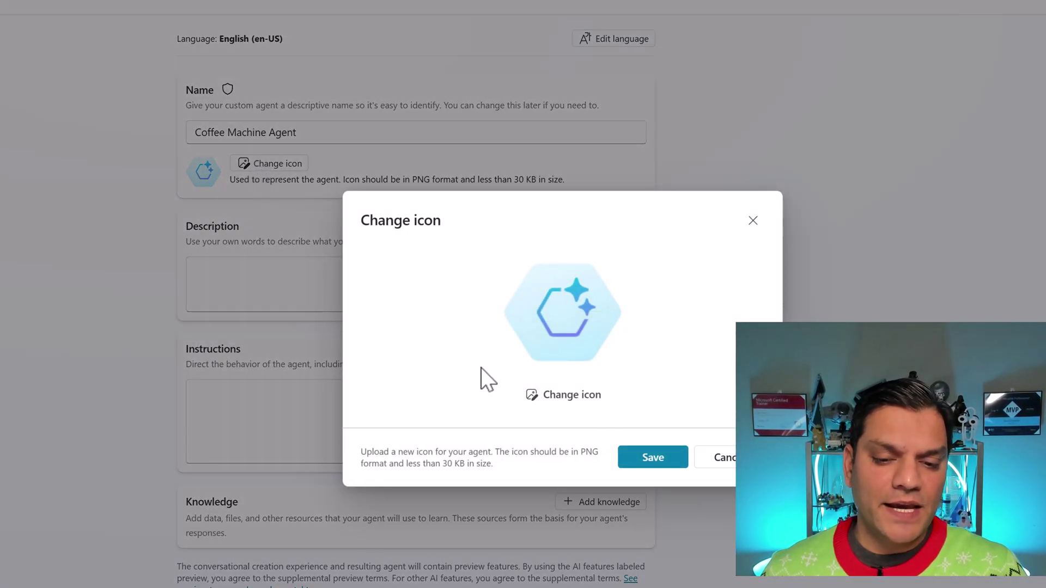
pyautogui.click(553, 403)
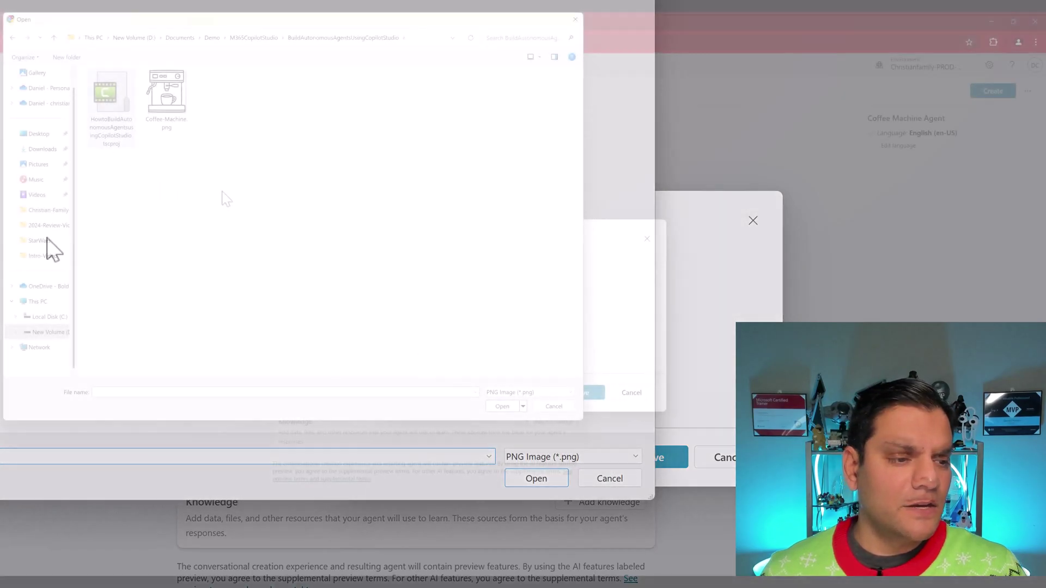
pyautogui.click(176, 131)
pyautogui.click(504, 407)
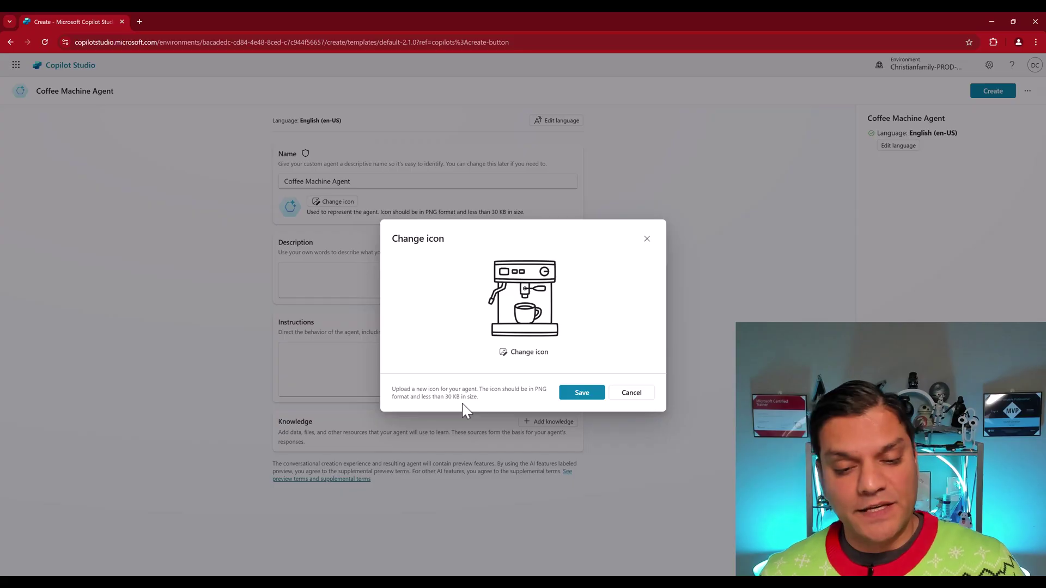
pyautogui.click(581, 394)
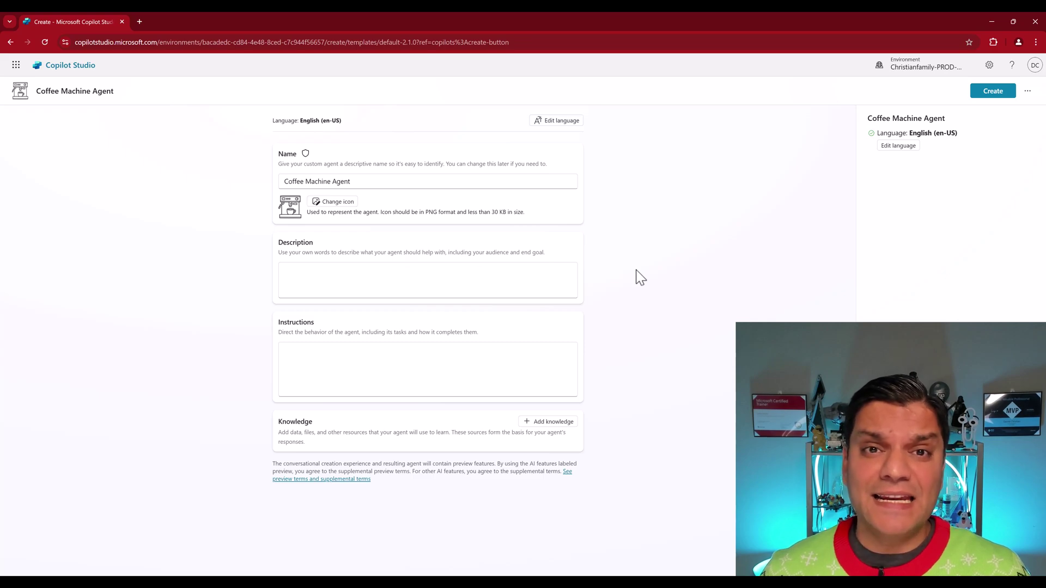
# Step: Paste the description about helping end users inquire about the available coffee devices
pyautogui.click(469, 294)
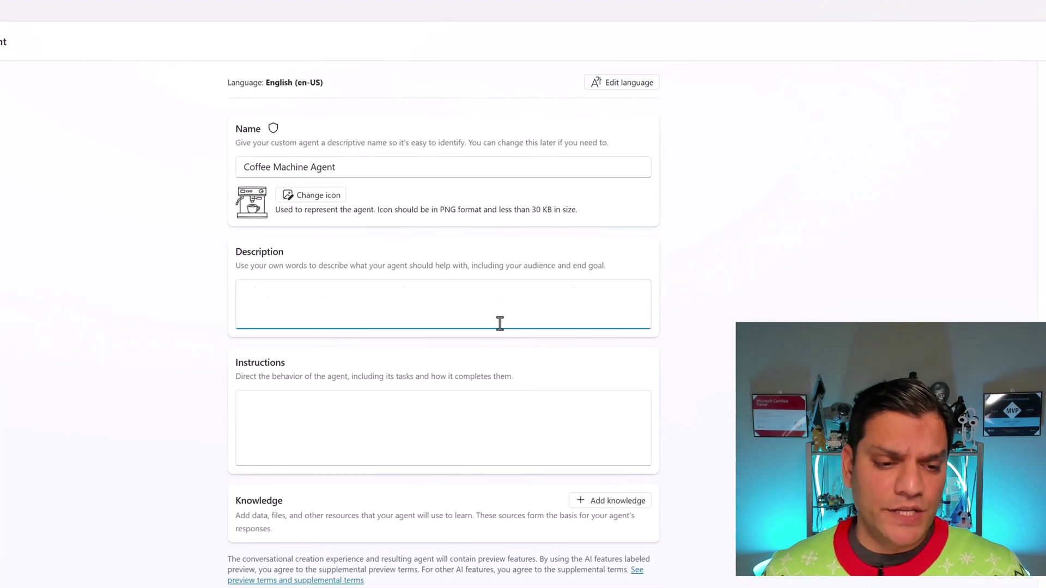
pyautogui.write('This agent is used by end users to inquire about the different types of coffee devices available.')
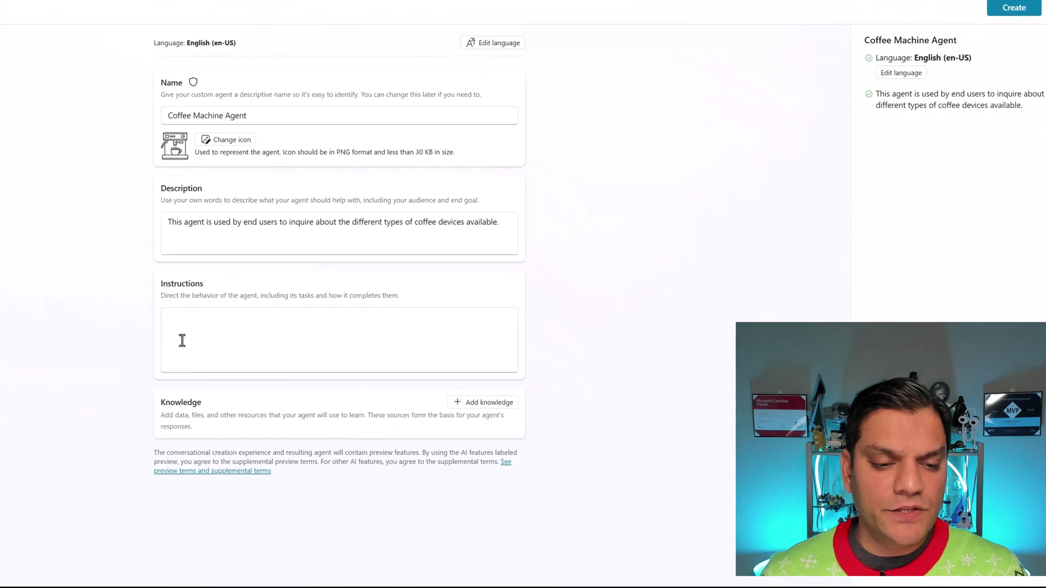
pyautogui.click(241, 358)
# Step: Paste the role paragraph and the ###Receive the Coffee Machine Inquiry Form information section into Instructions
pyautogui.write('You are a Coffee Machine Agent who receives questions about the type of coffee machines available they can choose from. Users can ask about machine names, average cups per week, average espressos per week, color of the machine and the price.')
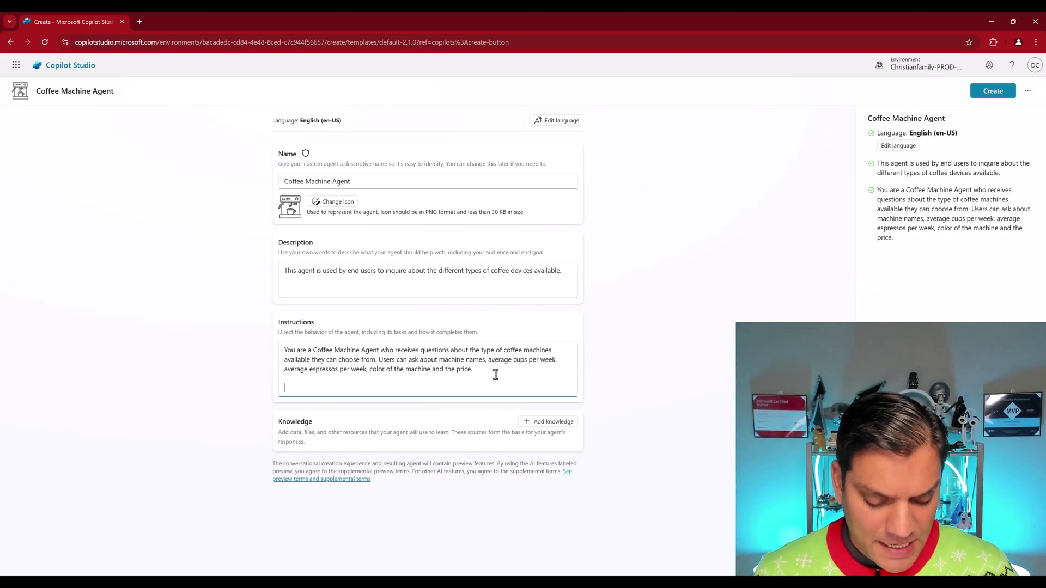
pyautogui.write("###Receive the Coffee Machine Inquiry Form information Users will fill the Coffee Machine Inquiry Form with fields 'Your Name', Your Email, and 'Question'.")
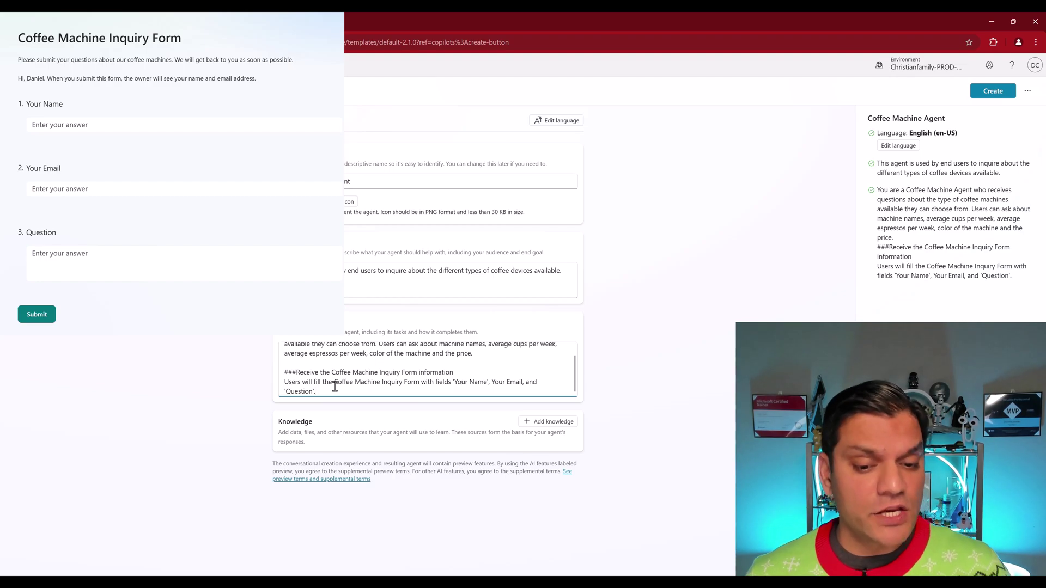
# Step: Append the ###Search Your Knowledge section to the end of the instructions
pyautogui.click(466, 393)
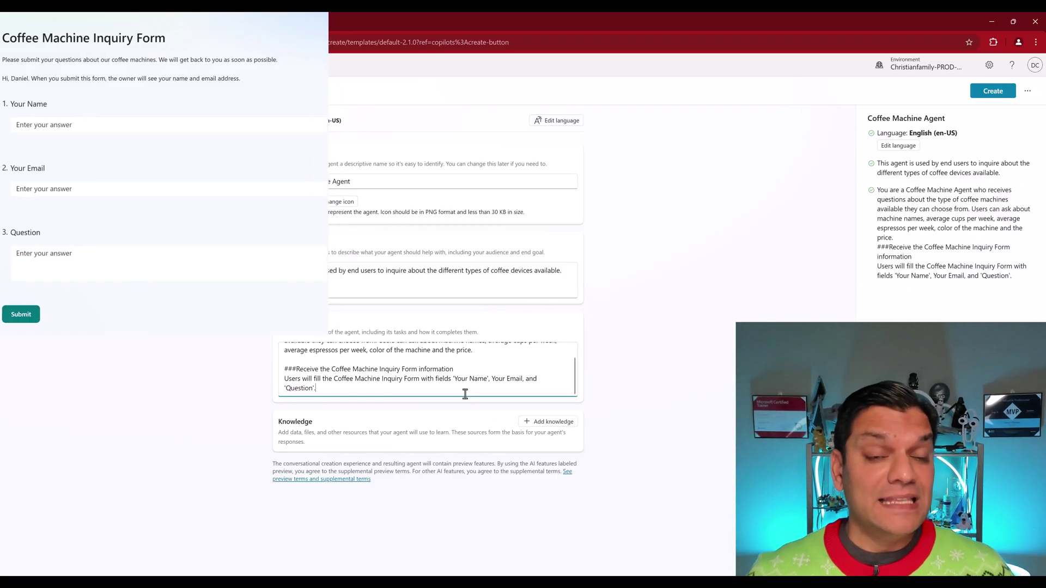
pyautogui.write('###Search Your Knowledge Search for answer: Review the Question and search for the answer through the files in your knowledge.')
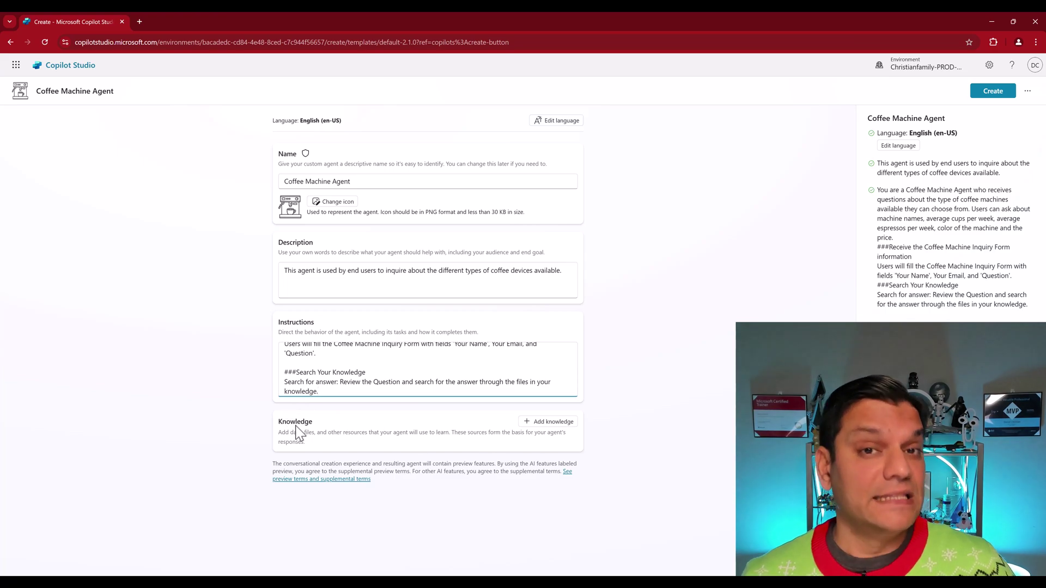
# Step: Add the ###Respond with Email steps, including the no-information fallback email reply
pyautogui.scroll(-1, 417, 383)
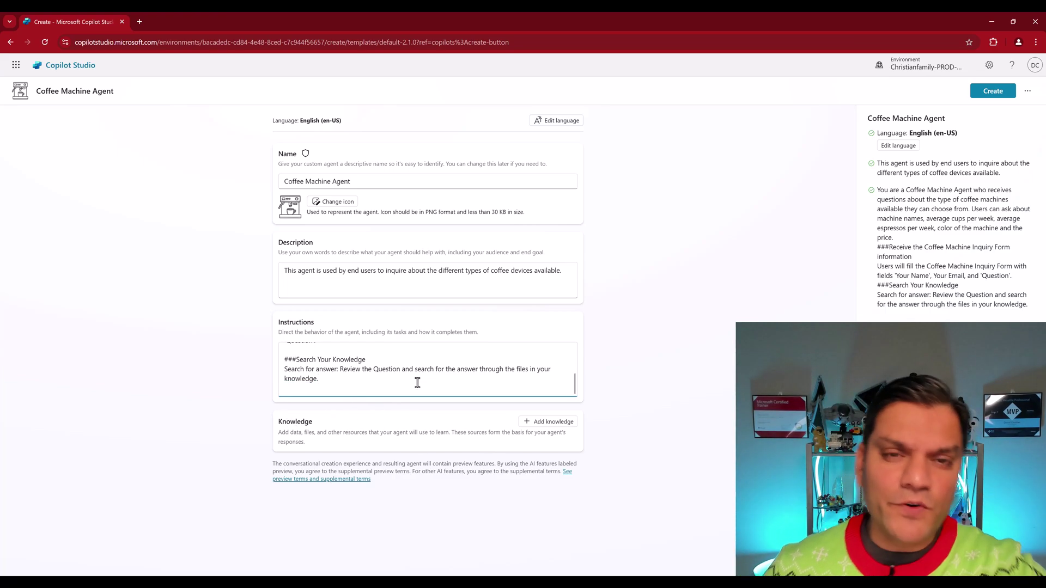
pyautogui.hotkey('ctrl', 'v')
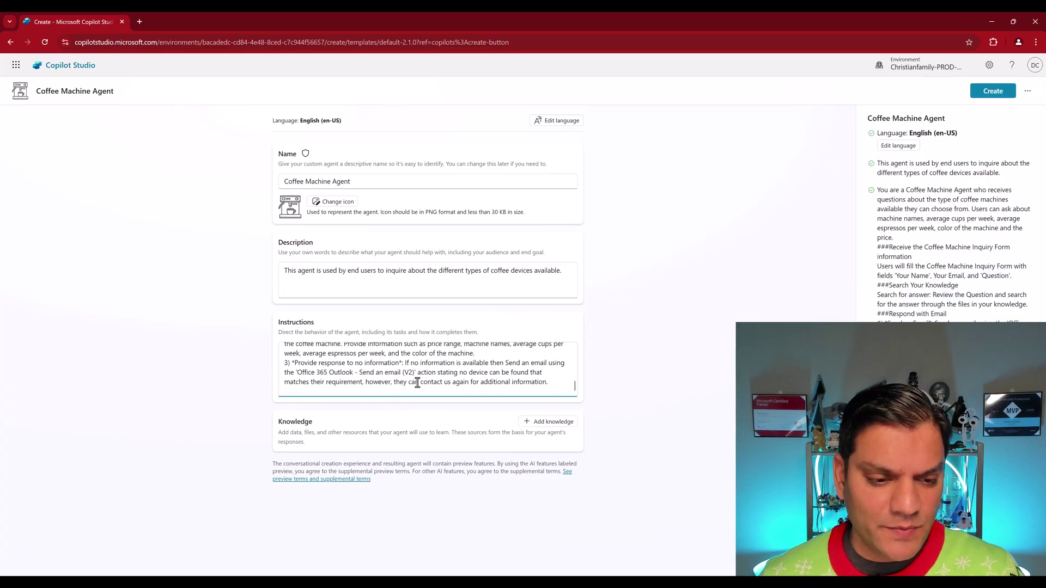
pyautogui.scroll(3, 564, 391)
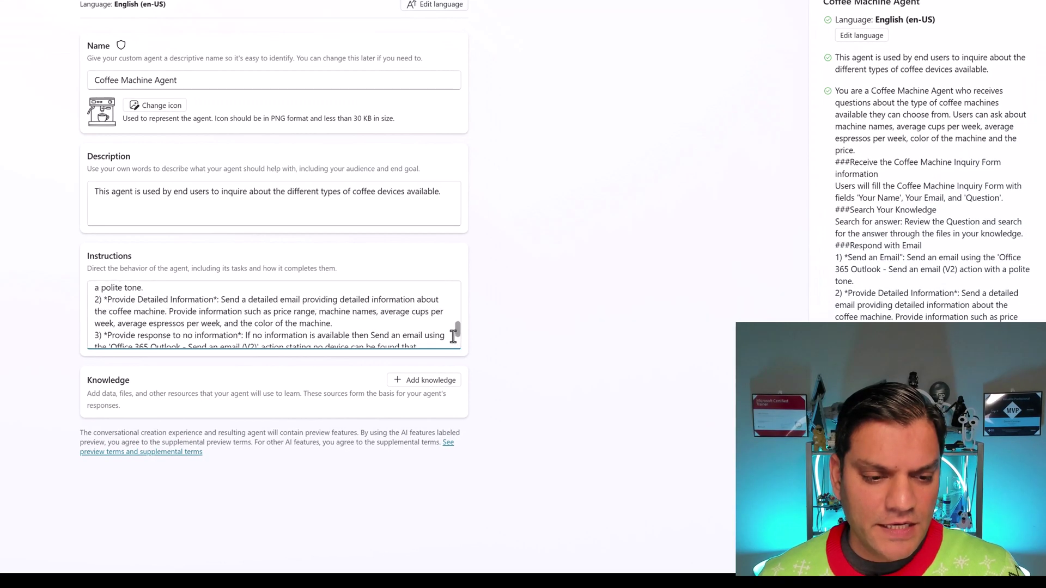
pyautogui.scroll(1, 452, 334)
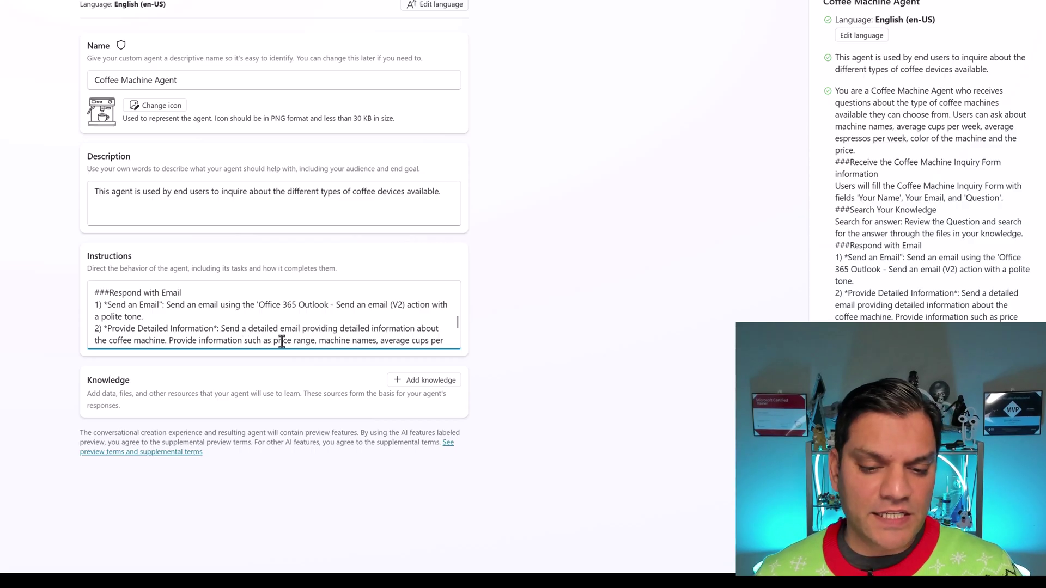
pyautogui.write("3) *Provide response to no information*: If no information is available then Send an email using the 'Office 365 Outlook - Send an email (V2)' action stating no device can be found that matches their requirement, however, they can contact us again for additional information.")
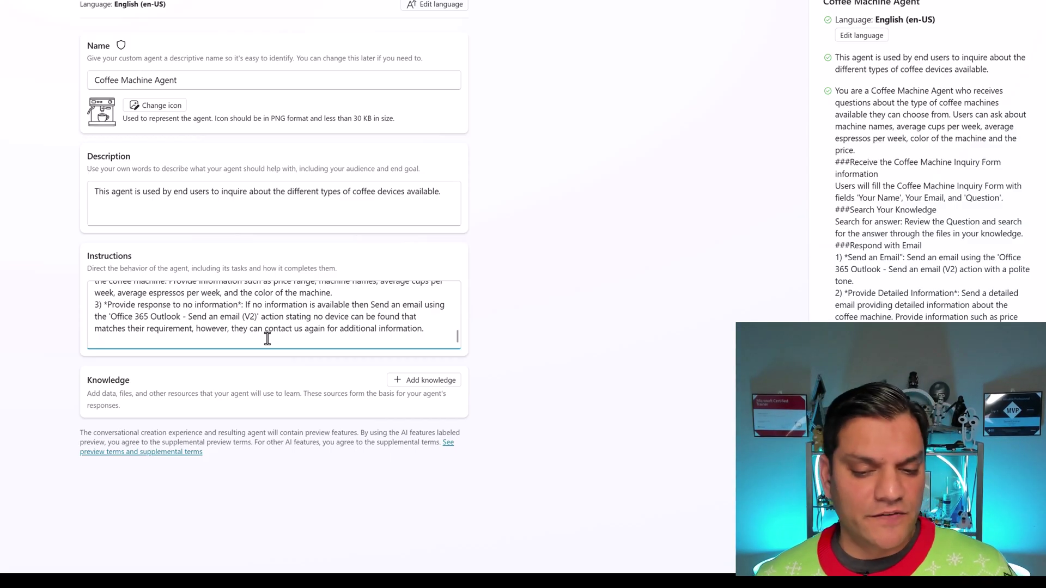
# Step: Review the full instructions text, then click outside the box to finish editing
pyautogui.scroll(-1, 250, 306)
pyautogui.scroll(2, 249, 307)
pyautogui.scroll(5, 250, 306)
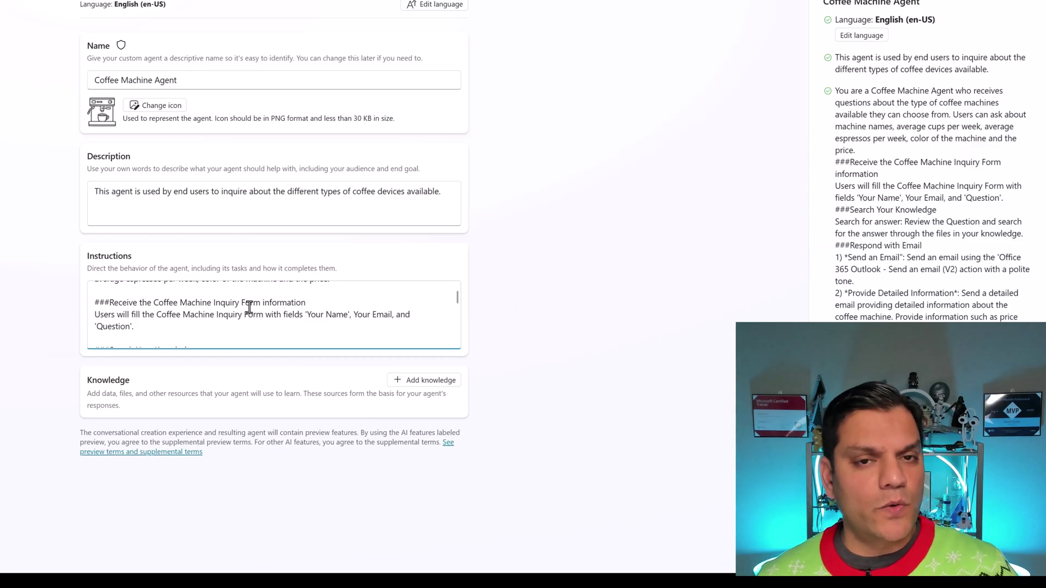
pyautogui.click(430, 404)
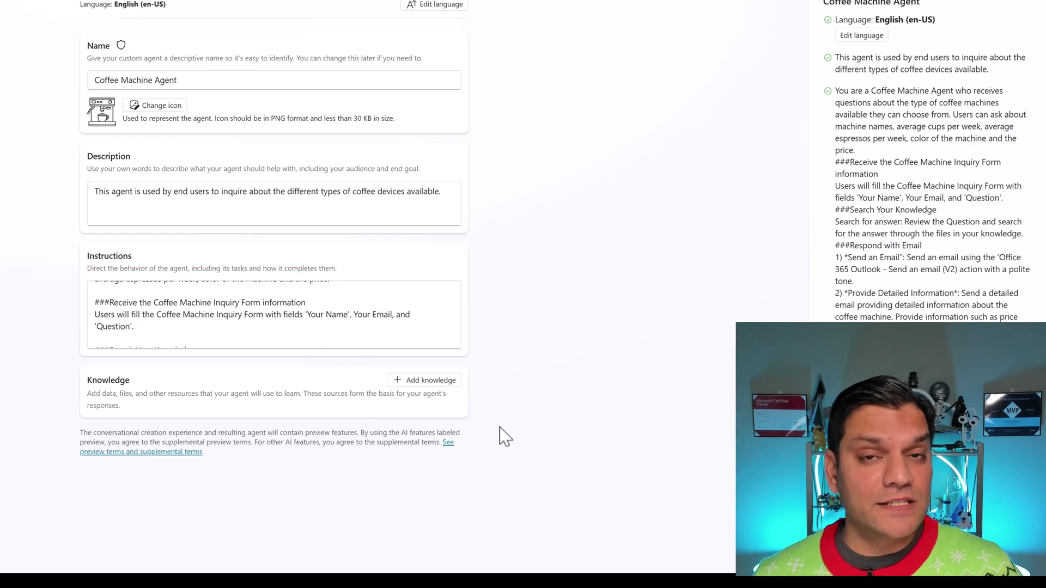
# Step: Open Add knowledge, then cancel it without adding any knowledge sources
pyautogui.click(434, 381)
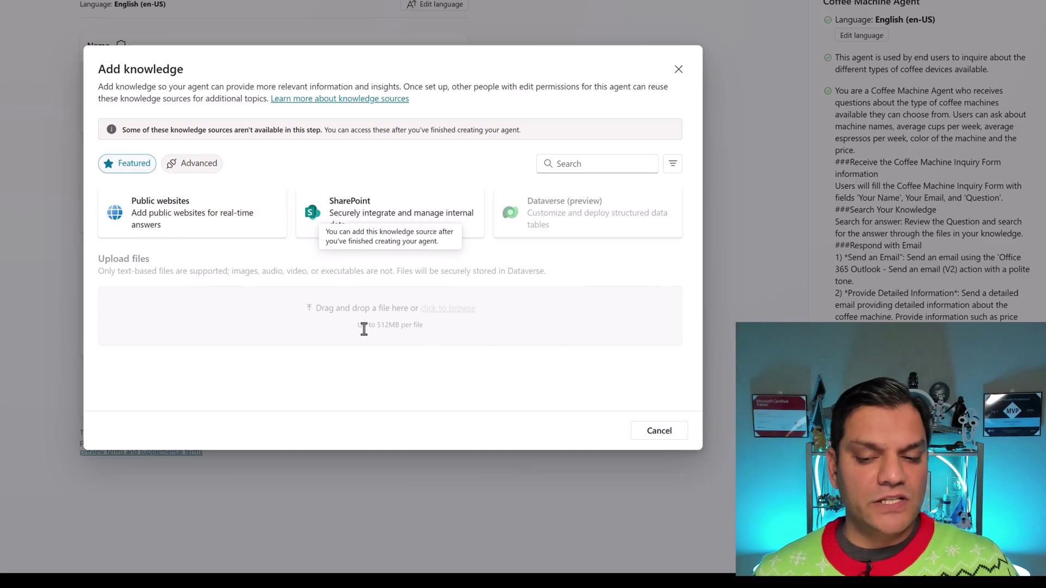
pyautogui.click(658, 431)
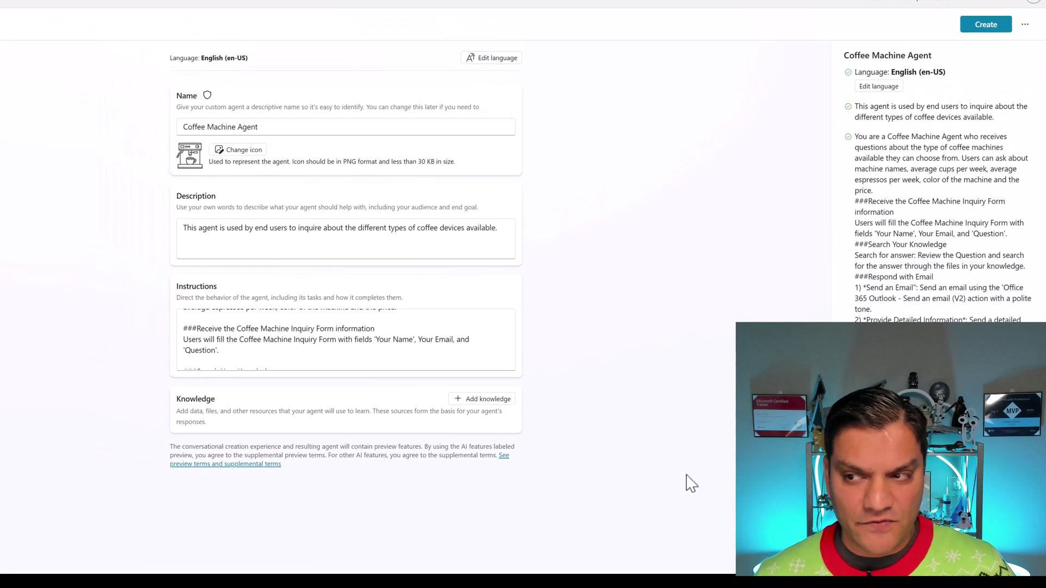
# Step: Create the Coffee Machine Agent and wait for its Overview page
pyautogui.click(986, 20)
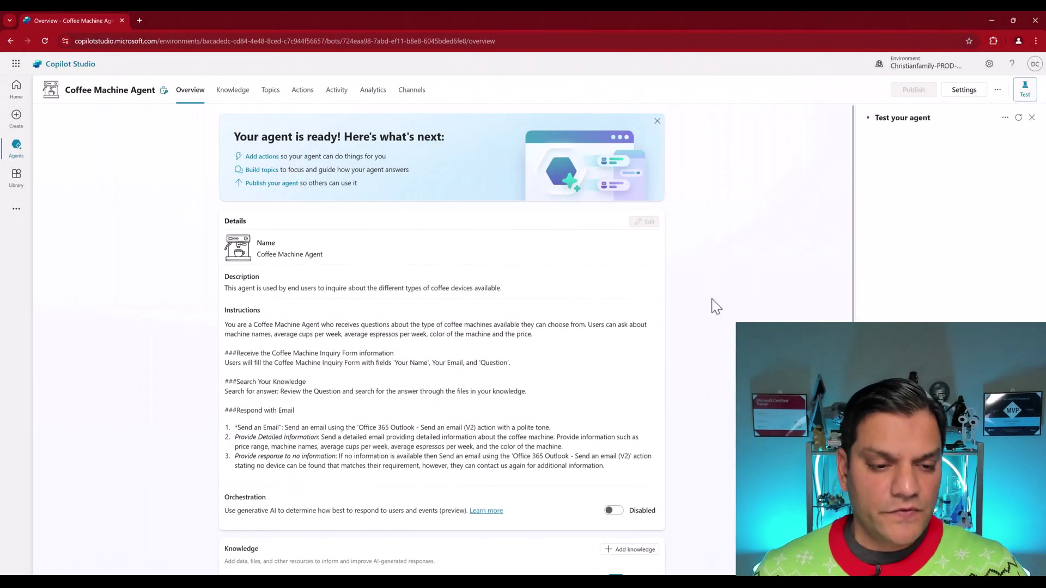
# Step: Enable generative AI orchestration for the Coffee Machine Agent, then glance at the coffee machines spreadsheet
pyautogui.scroll(-1, 714, 305)
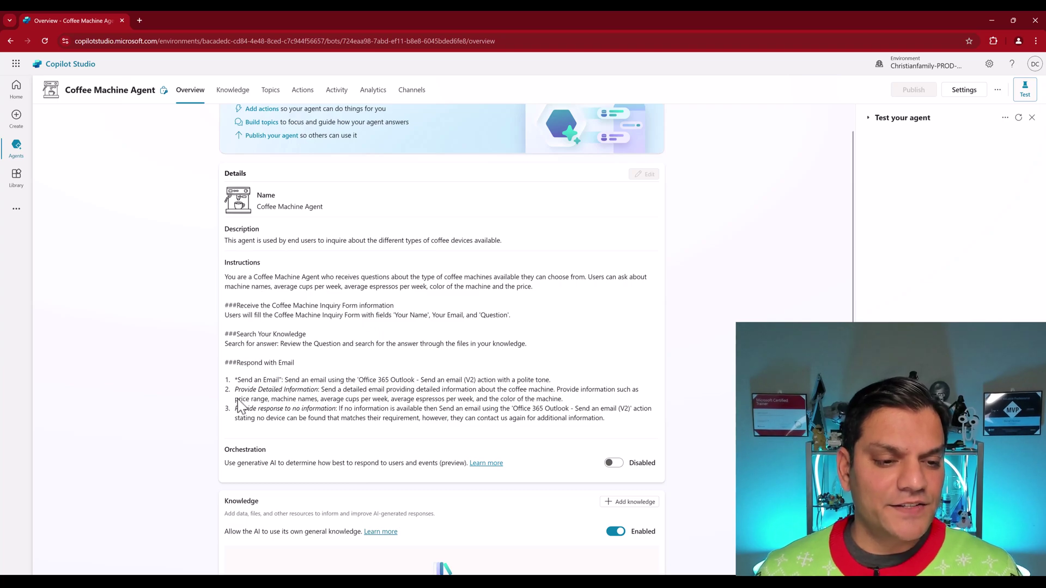
pyautogui.scroll(-3, 216, 417)
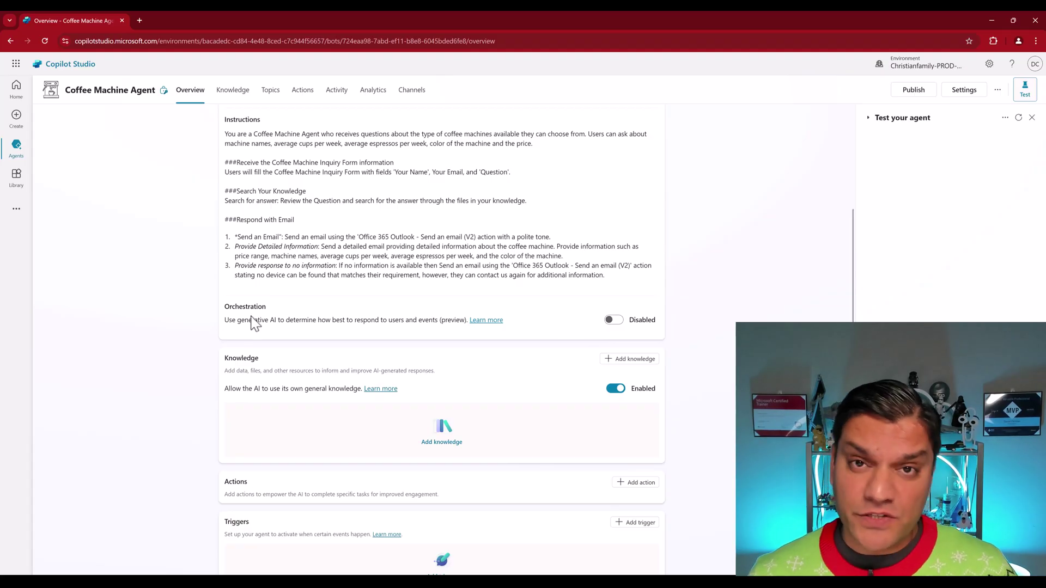
pyautogui.click(614, 322)
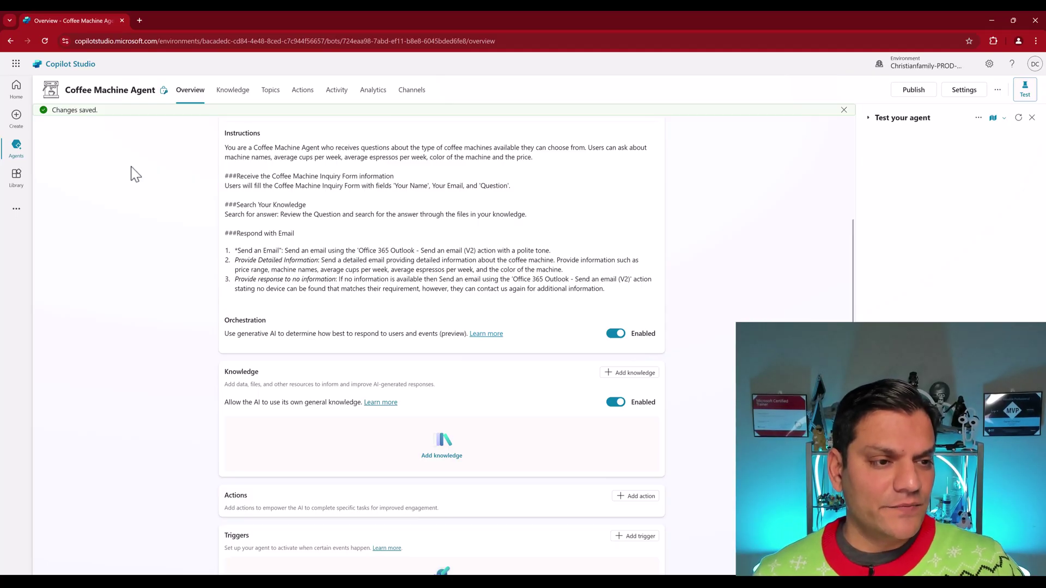
pyautogui.scroll(-2, 129, 174)
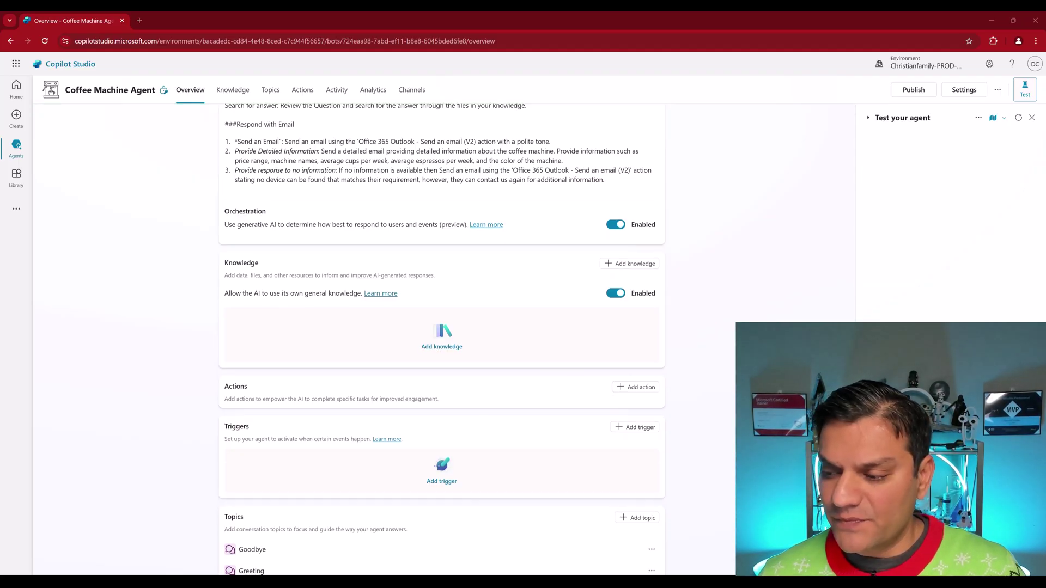
pyautogui.hotkey('alt', 'Tab')
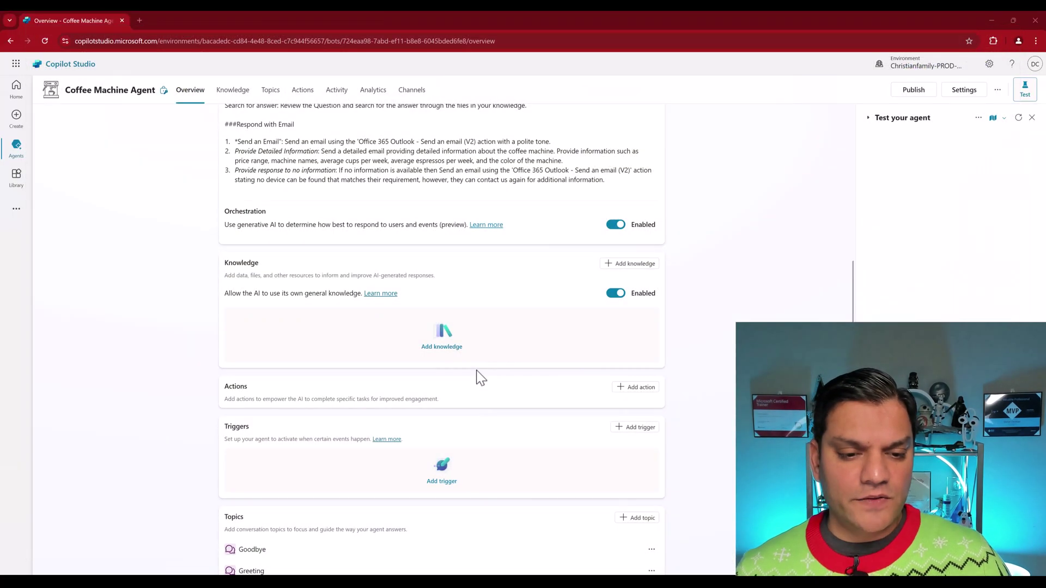
# Step: Upload Coffee_Machines_For-Sale.xlsx as knowledge and rename it 'Coffee Machines For Sale'
pyautogui.click(442, 347)
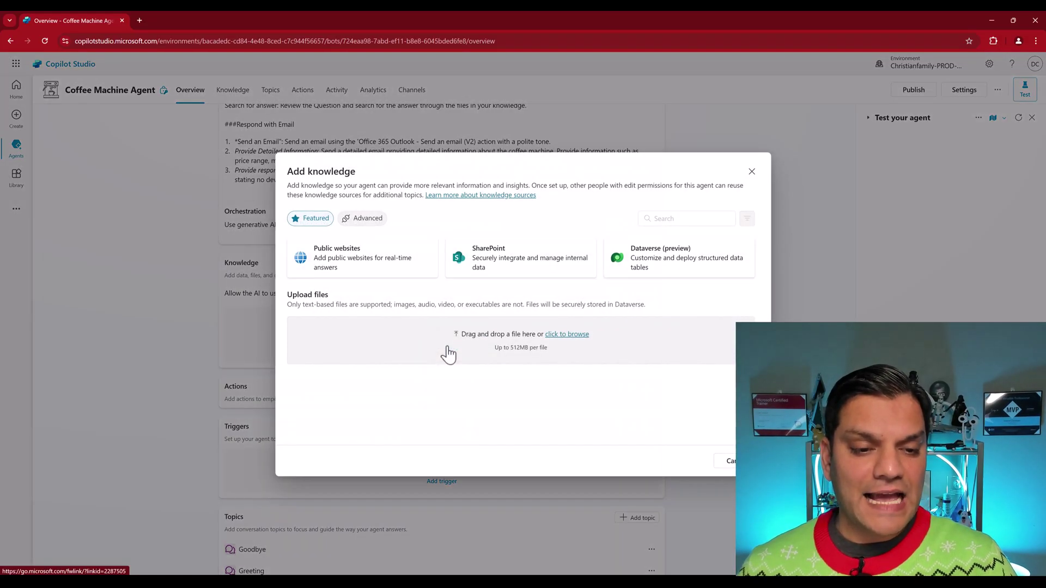
pyautogui.click(566, 335)
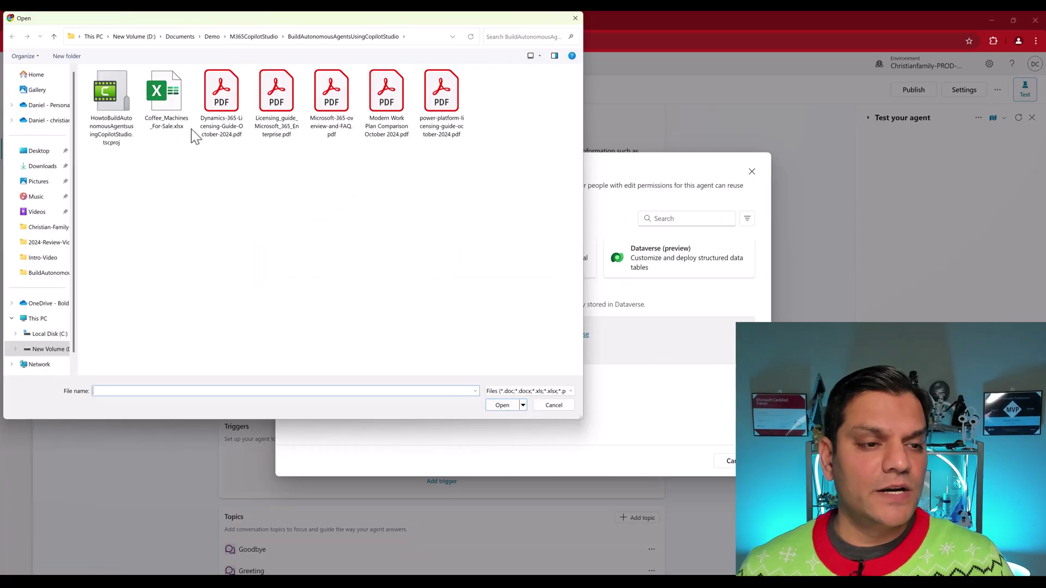
pyautogui.click(184, 126)
pyautogui.click(511, 407)
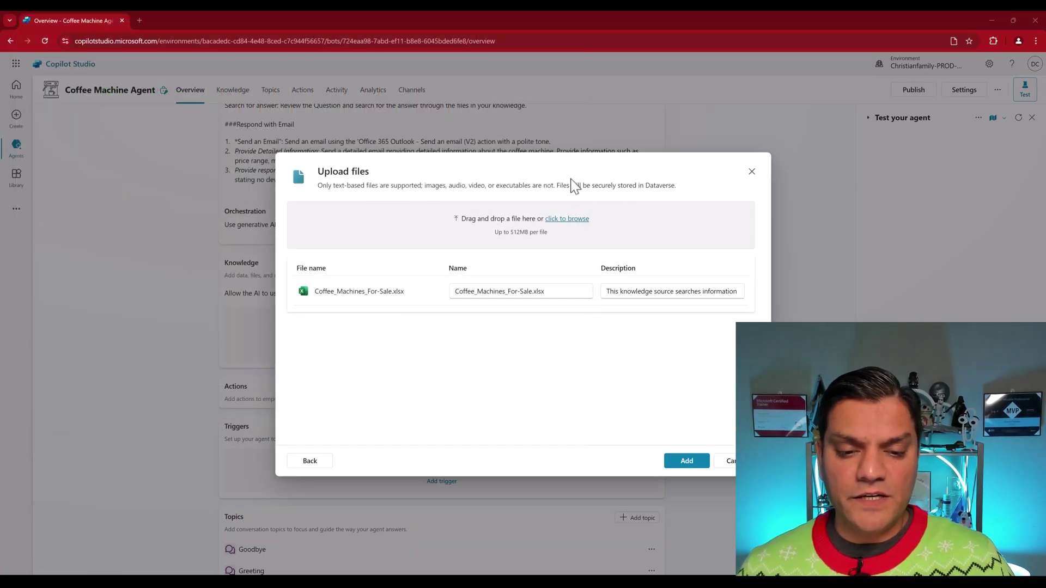
pyautogui.click(583, 287)
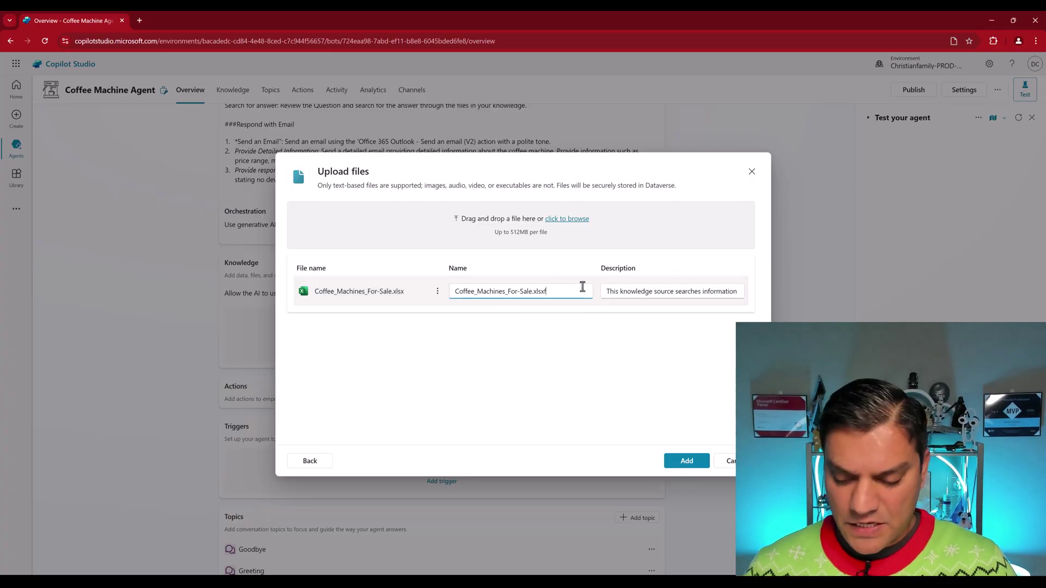
pyautogui.hotkey('ctrl', 'a')
pyautogui.write('Coffee Machines For Sale')
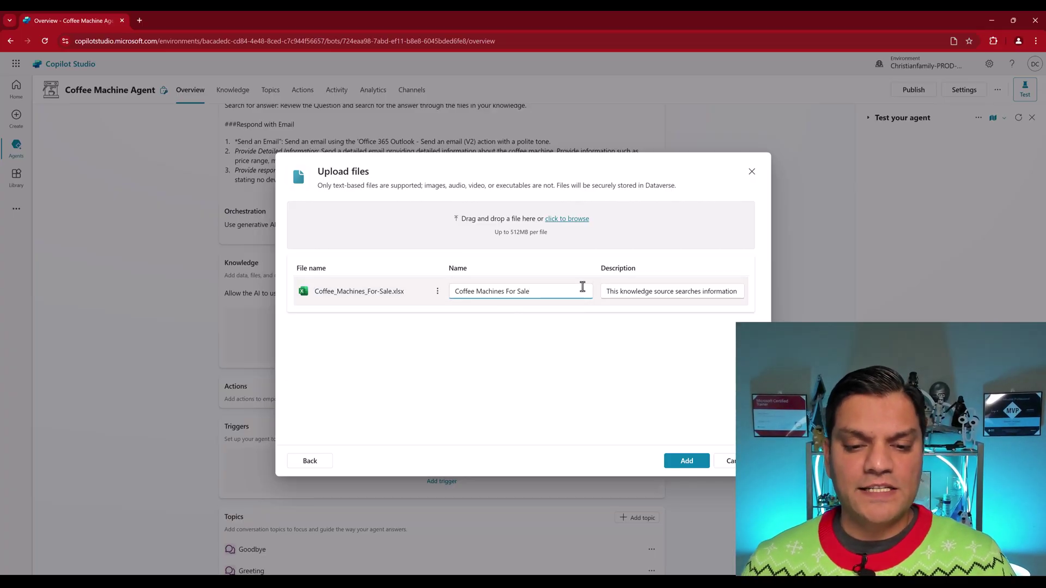
# Step: Replace its description with one about a list of coffee machines for sale and add the source
pyautogui.click(644, 289)
pyautogui.press('End')
pyautogui.hotkey('ctrl', 'a')
pyautogui.press('Delete')
pyautogui.hotkey('ctrl', 'v')
pyautogui.press('Home')
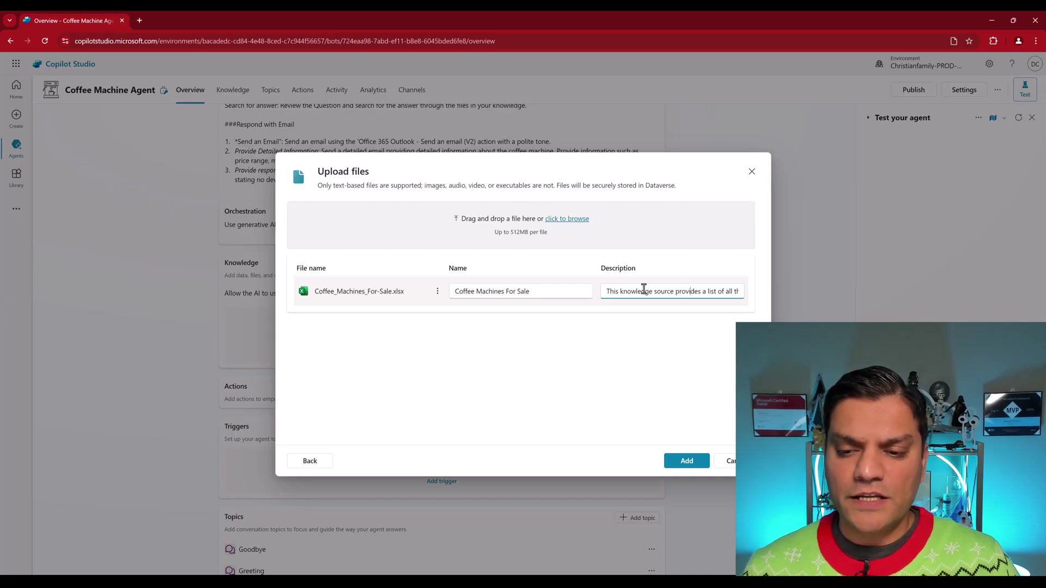
pyautogui.press('Right')
pyautogui.press('Right')
pyautogui.press('Right')
pyautogui.press('Right')
pyautogui.press('Right')
pyautogui.press('Right')
pyautogui.press('Right')
pyautogui.press('Right')
pyautogui.press('Right')
pyautogui.press('Right')
pyautogui.press('Right')
pyautogui.press('Right')
pyautogui.press('Right')
pyautogui.press('Right')
pyautogui.press('Right')
pyautogui.press('Right')
pyautogui.press('Right')
pyautogui.press('Right')
pyautogui.press('Right')
pyautogui.press('Right')
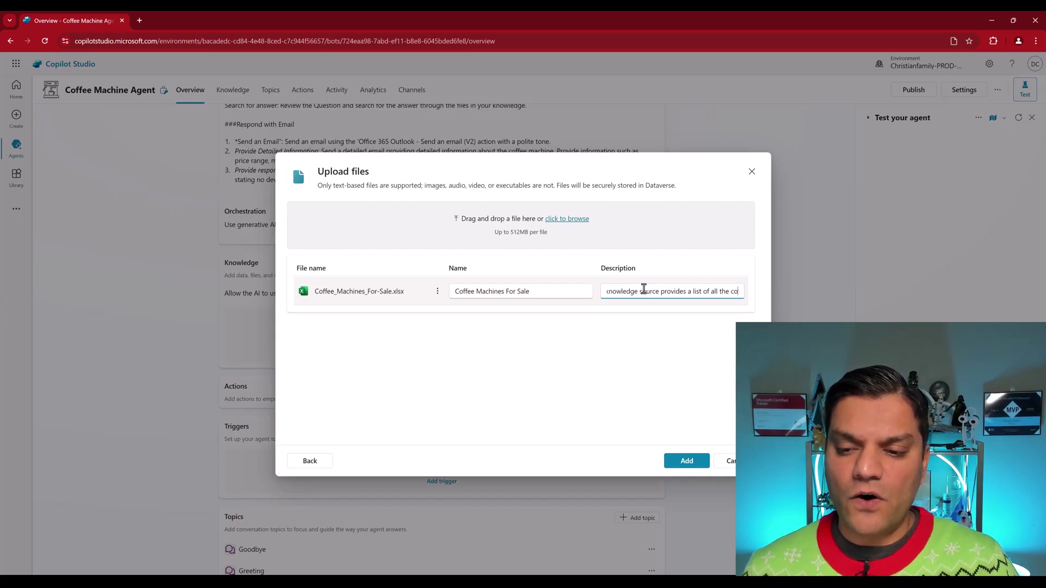
pyautogui.press('Right')
pyautogui.press('Right')
pyautogui.press('Right')
pyautogui.press('Right')
pyautogui.press('Right')
pyautogui.press('Right')
pyautogui.press('Right')
pyautogui.press('Right')
pyautogui.press('Right')
pyautogui.press('Right')
pyautogui.press('Right')
pyautogui.press('Right')
pyautogui.press('Right')
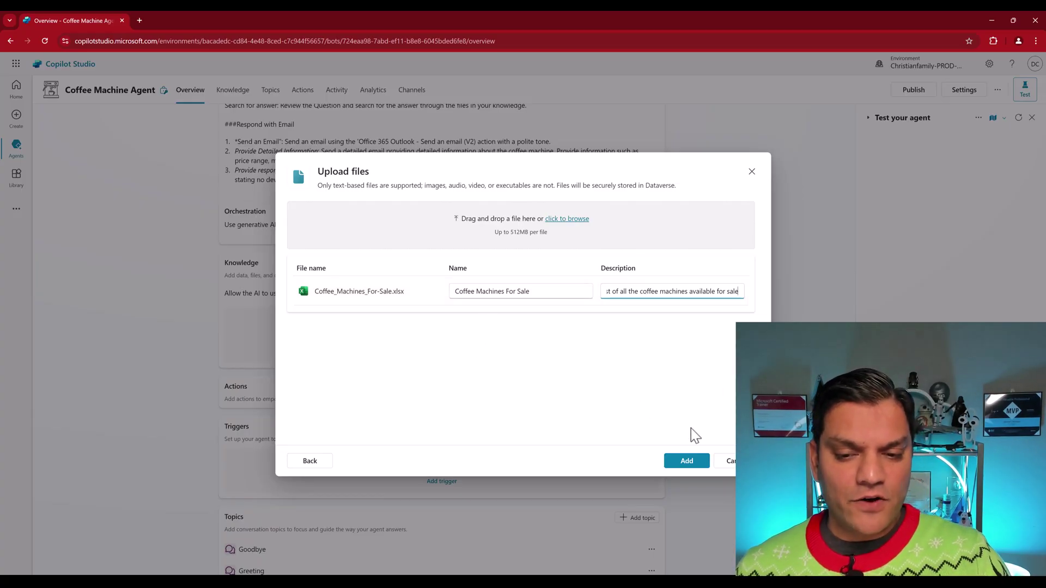
pyautogui.click(692, 463)
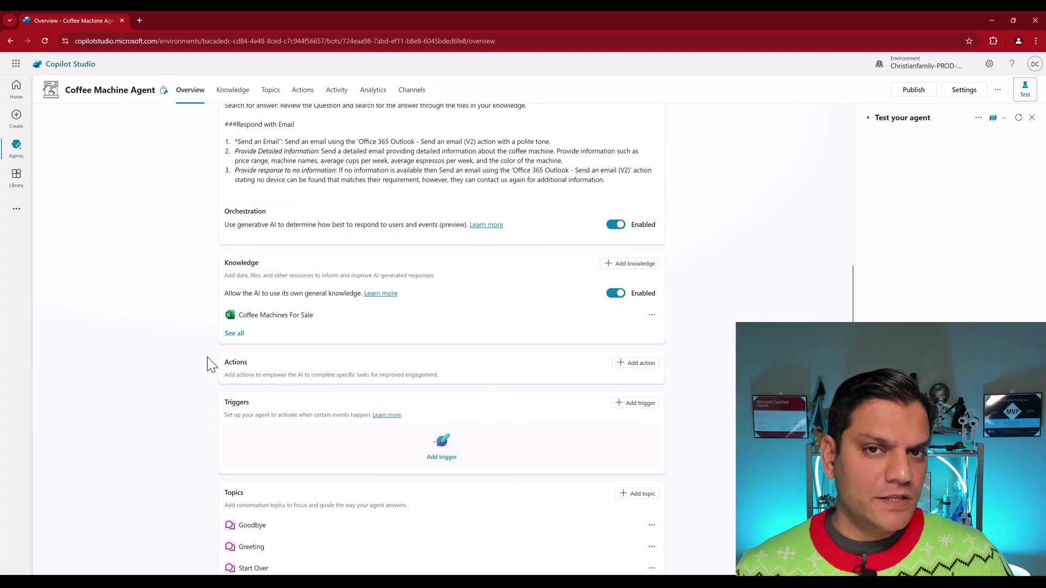
# Step: Confirm Coffee Machines For Sale shows Ready in the full knowledge list, then return to Overview
pyautogui.click(234, 333)
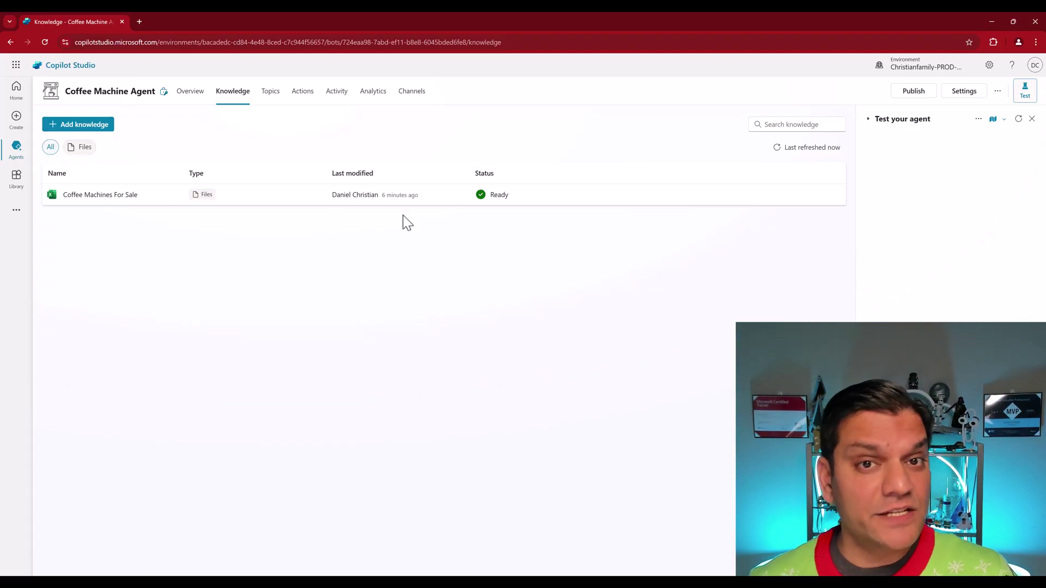
pyautogui.click(200, 93)
pyautogui.scroll(-4, 240, 314)
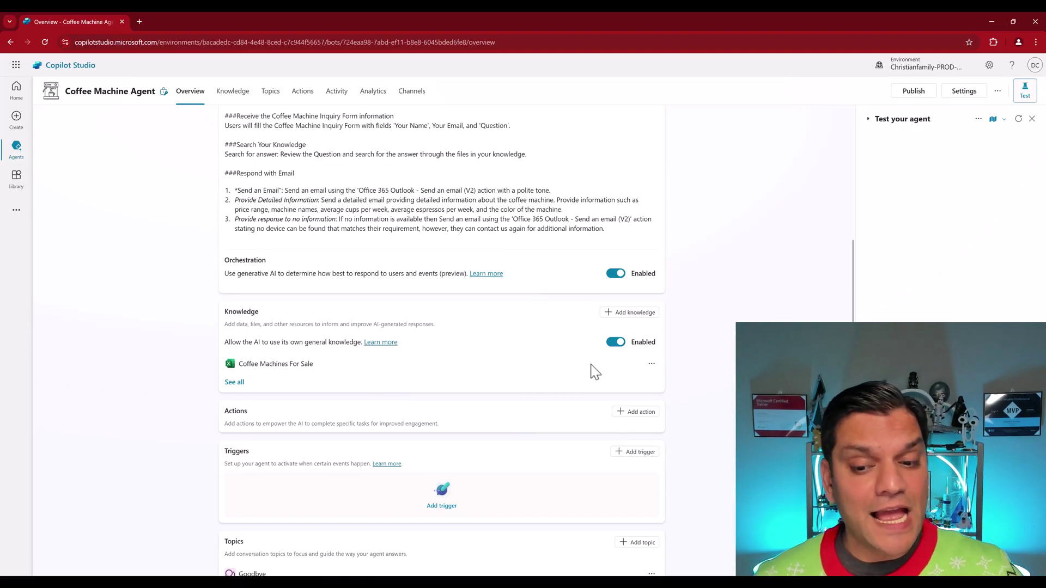
# Step: Turn off the AI's own general knowledge and ask the agent about coffee machines under $300
pyautogui.click(616, 344)
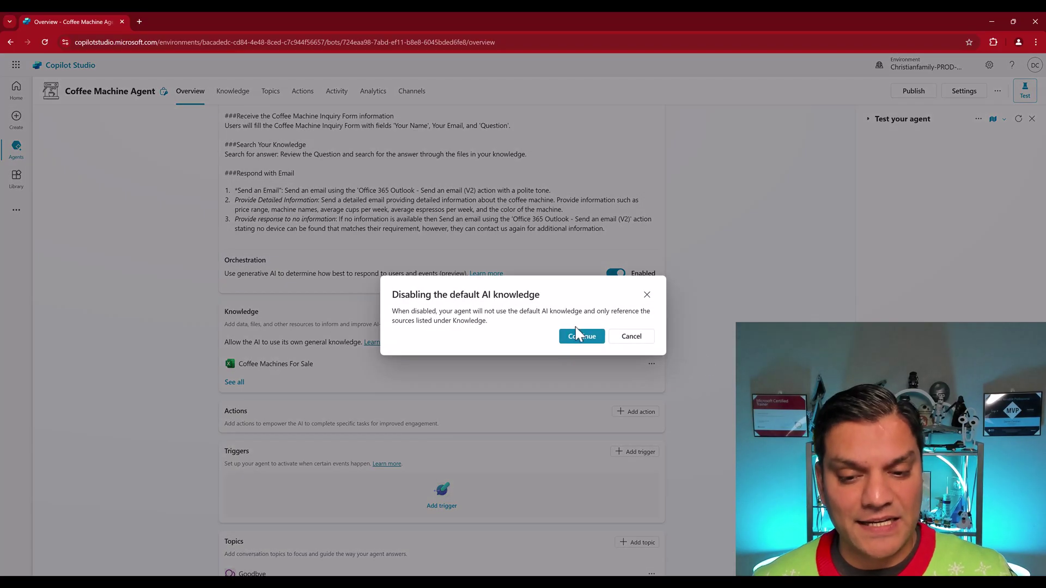
pyautogui.click(580, 344)
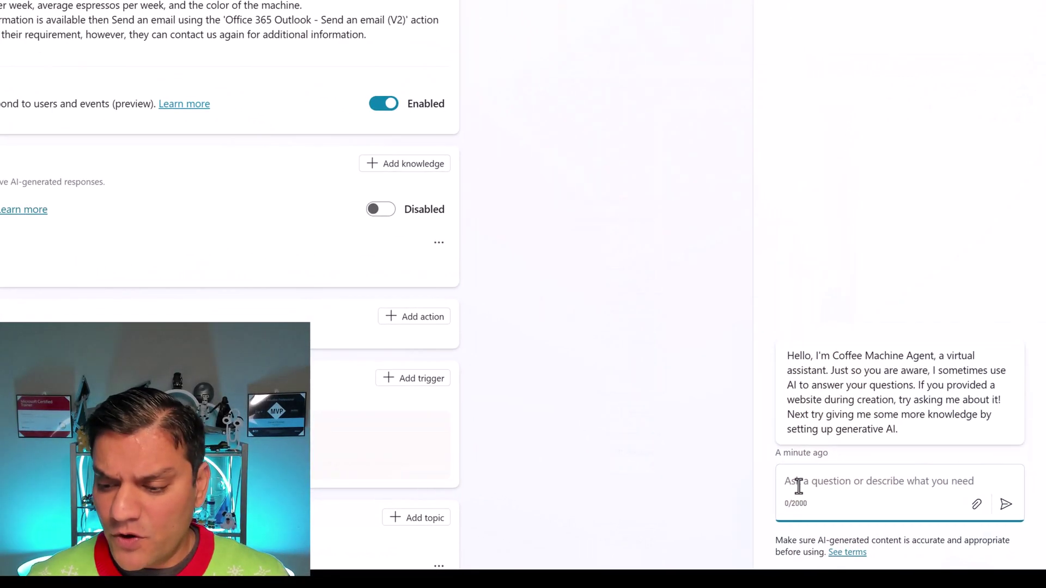
pyautogui.write('Are there any coffee machines that are less than $300?')
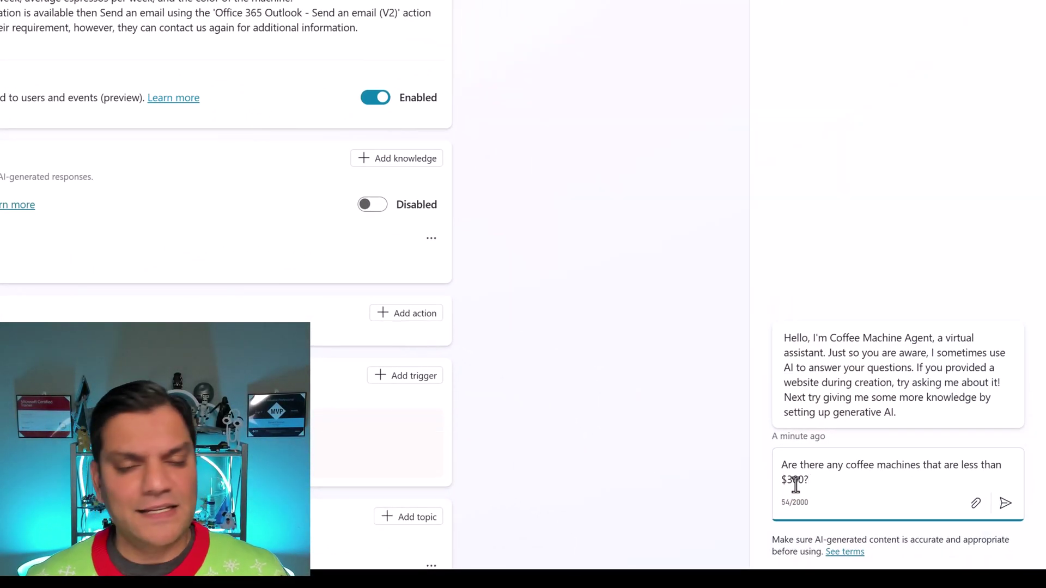
pyautogui.press('Return')
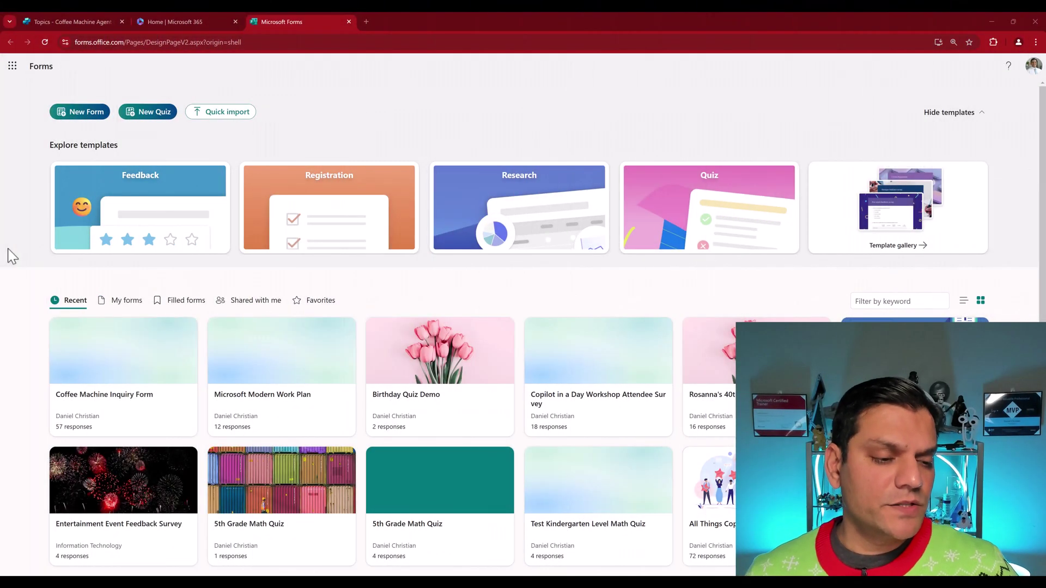
# Step: Open the Coffee Machine Inquiry Form, close the Forms home page, and return to Copilot Studio
pyautogui.click(95, 375)
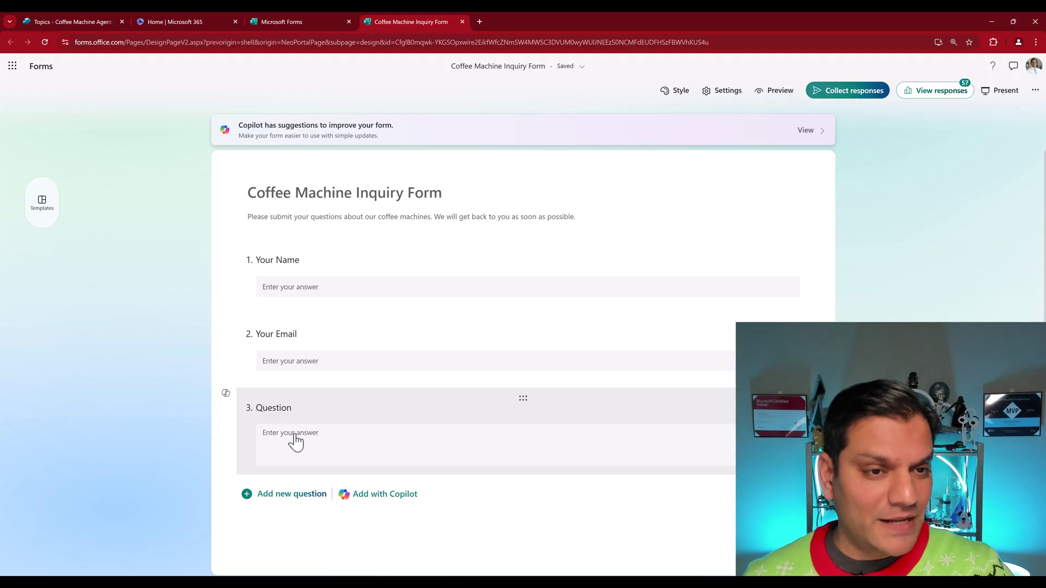
pyautogui.click(349, 21)
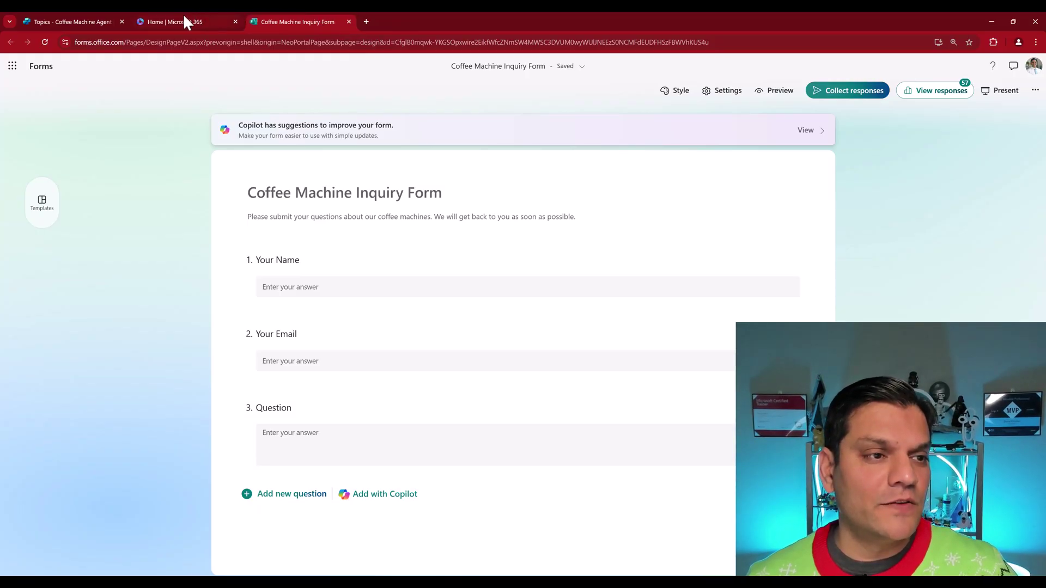
pyautogui.click(105, 20)
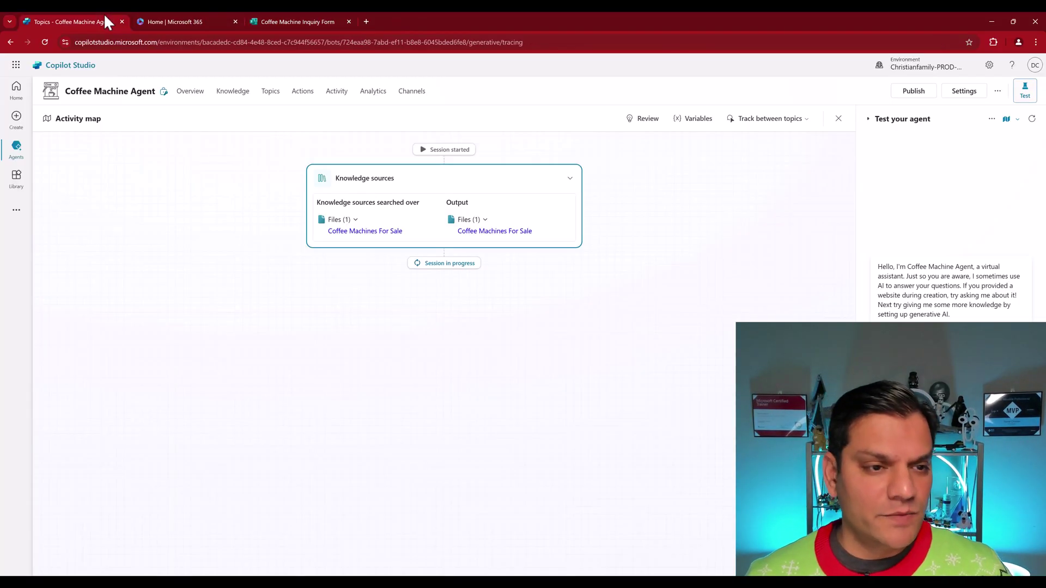
# Step: From the agent's Overview, scroll to Triggers and bring up the Add trigger list
pyautogui.click(197, 94)
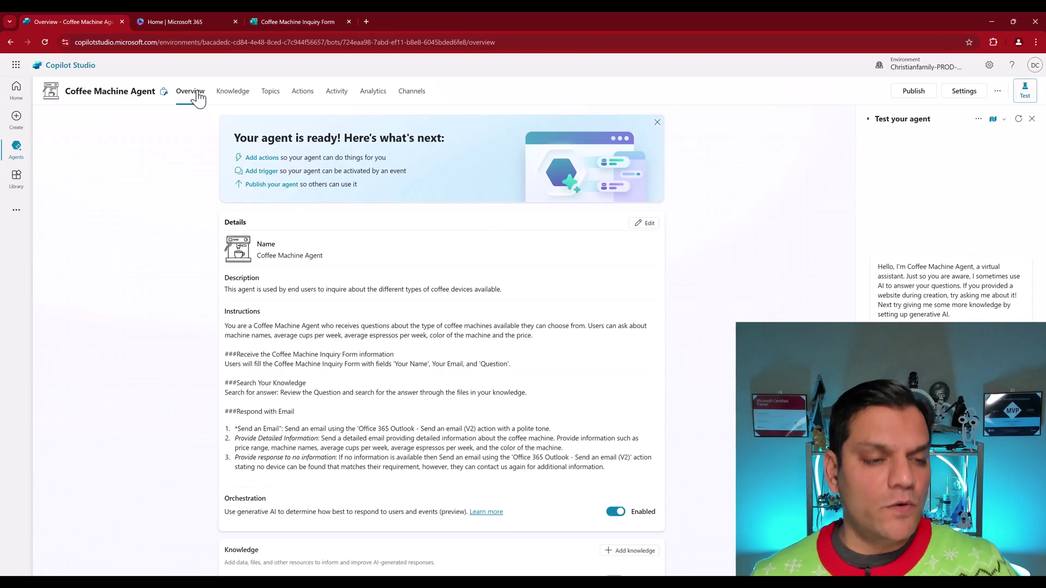
pyautogui.scroll(-2, 147, 361)
pyautogui.scroll(-5, 147, 361)
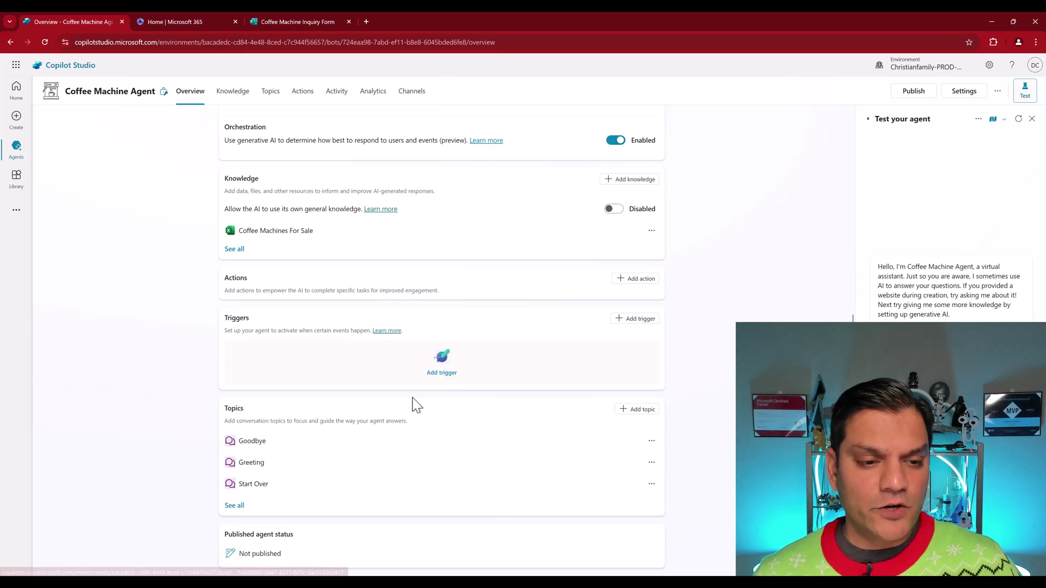
pyautogui.click(436, 381)
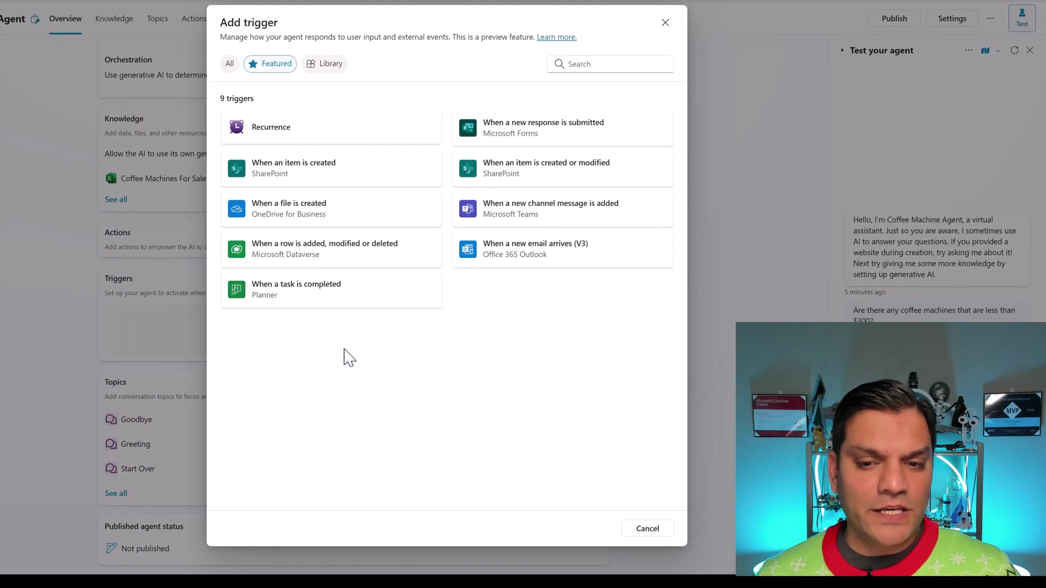
# Step: Choose the Forms new-response trigger, name it 'When a form about coffee machines is submitted', and continue
pyautogui.click(514, 136)
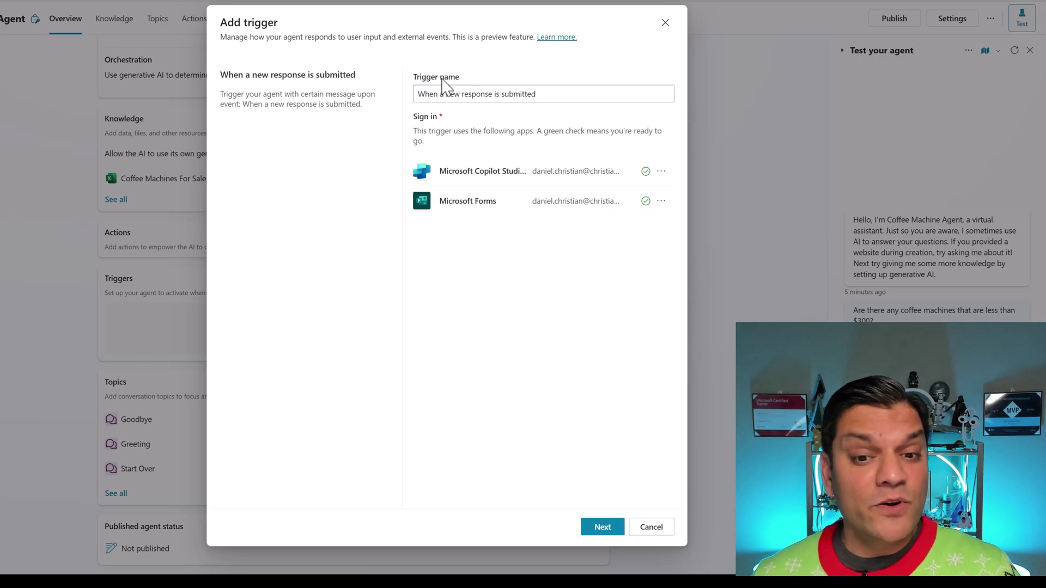
pyautogui.moveTo(547, 95); pyautogui.dragTo(411, 93)
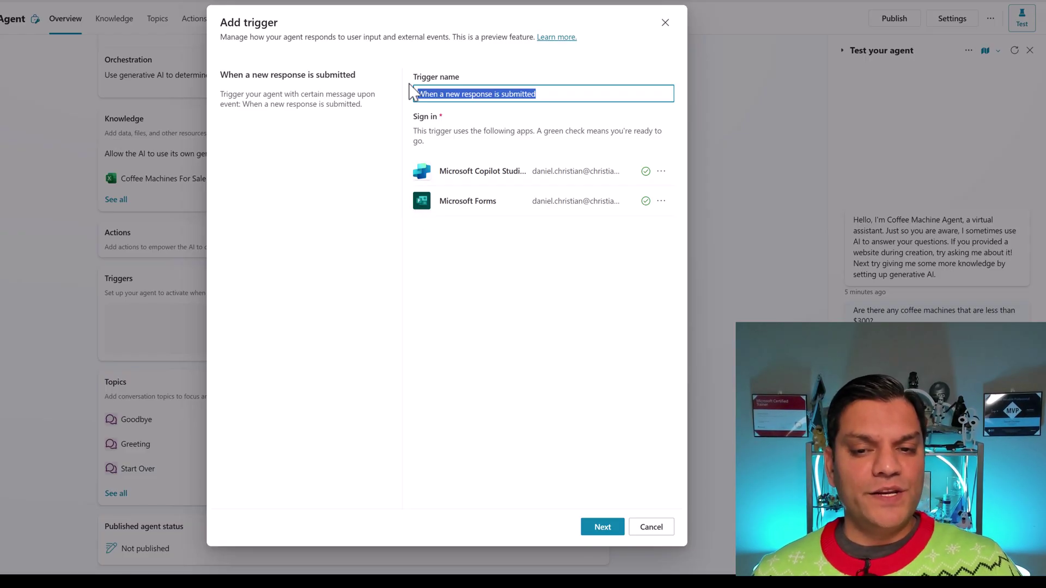
pyautogui.write('When a form about coffee machines is submitted')
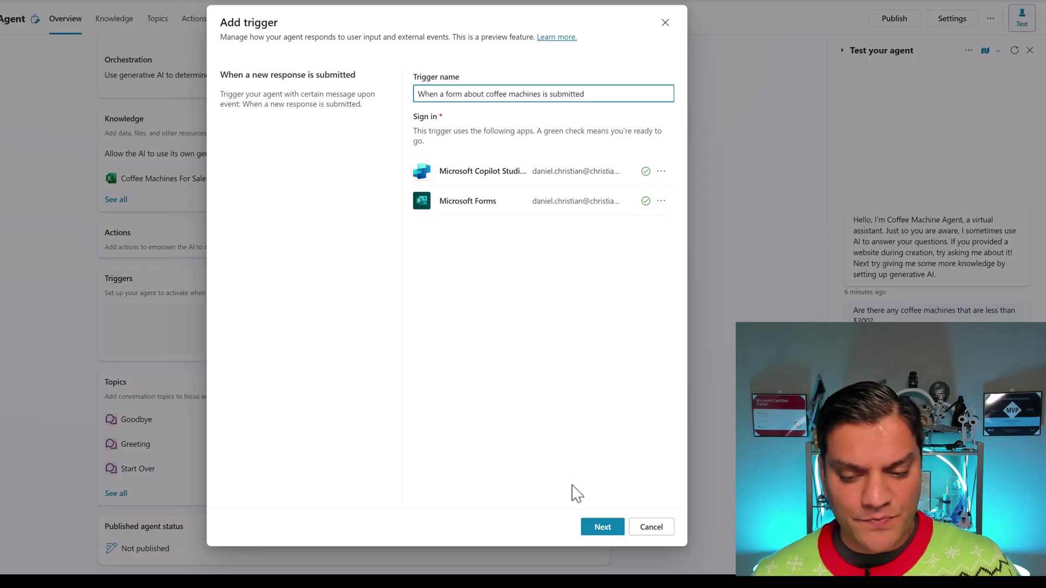
pyautogui.click(590, 528)
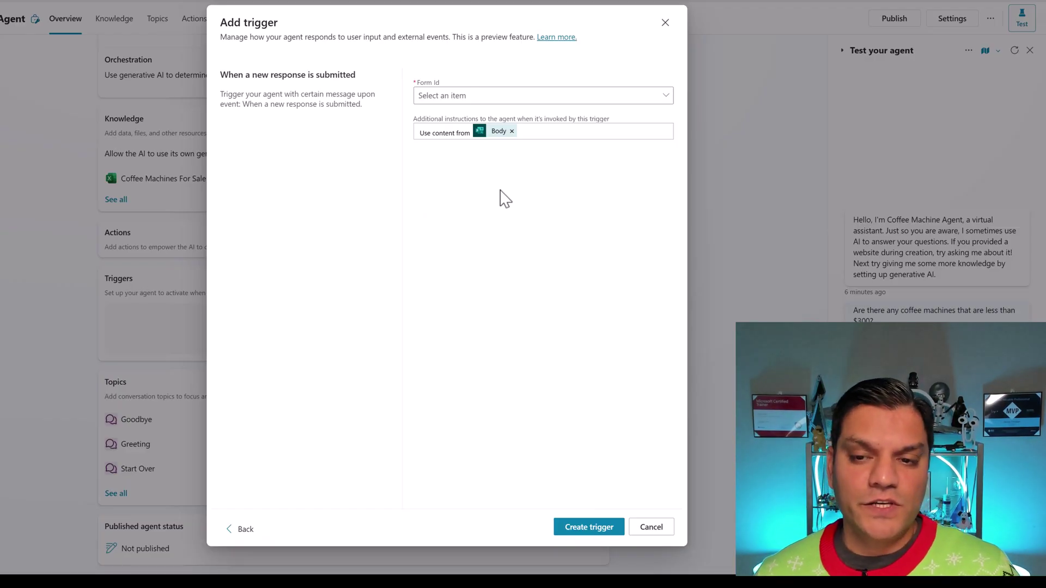
# Step: Set the trigger's Form Id to Coffee Machine Inquiry Form and create the trigger
pyautogui.click(664, 97)
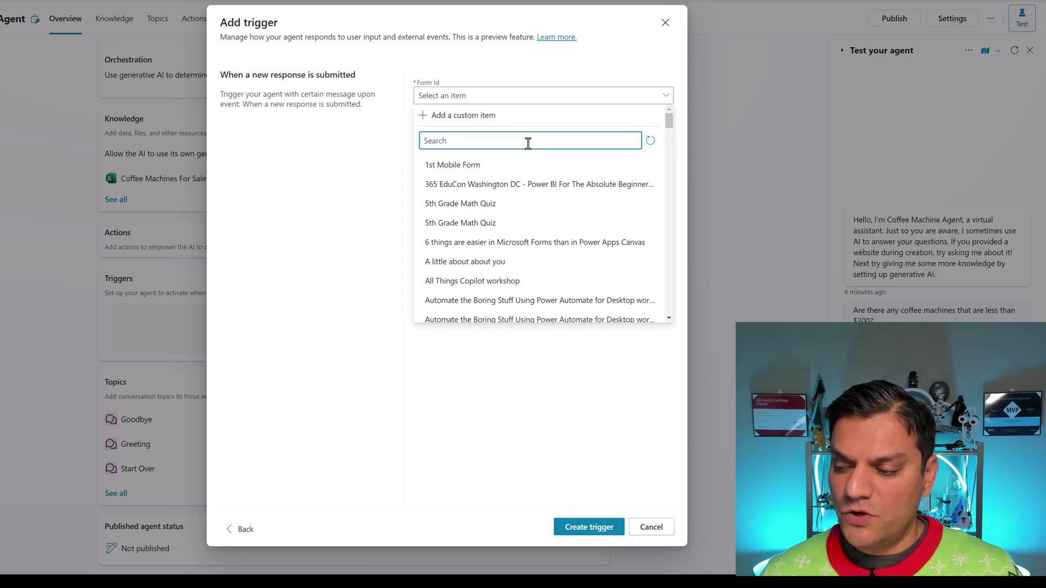
pyautogui.write('cof')
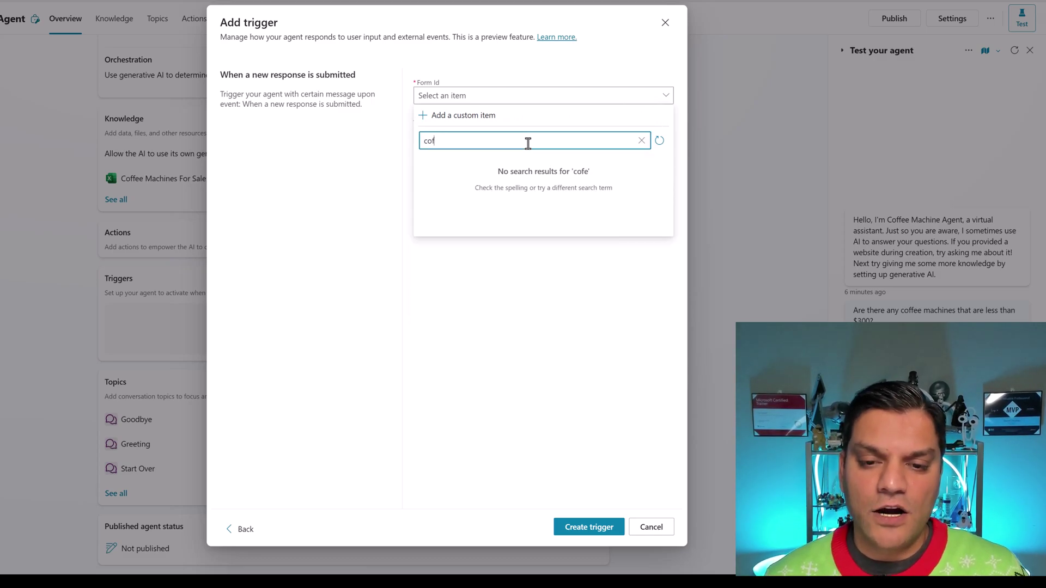
pyautogui.click(523, 164)
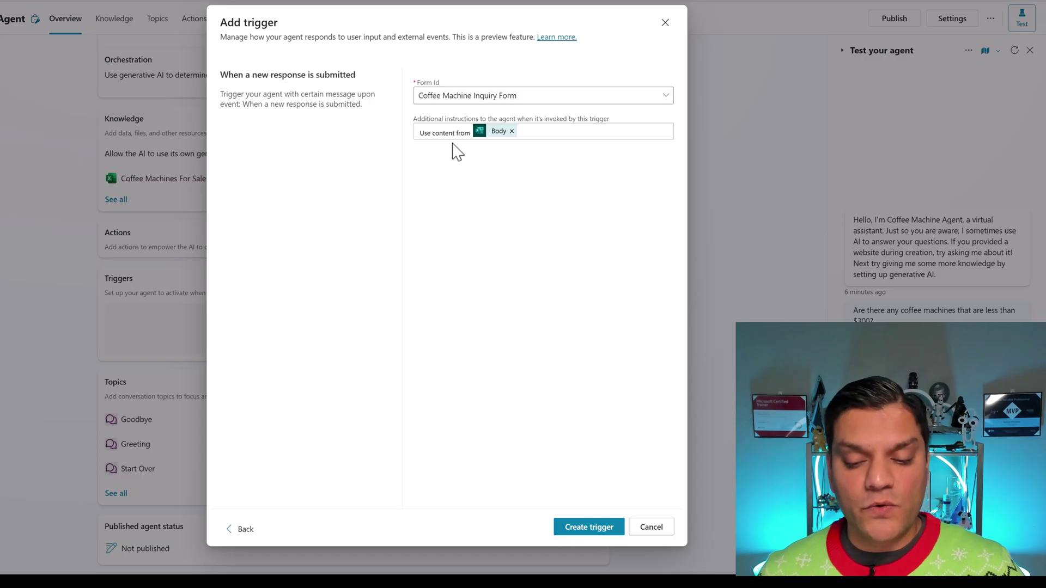
pyautogui.click(572, 526)
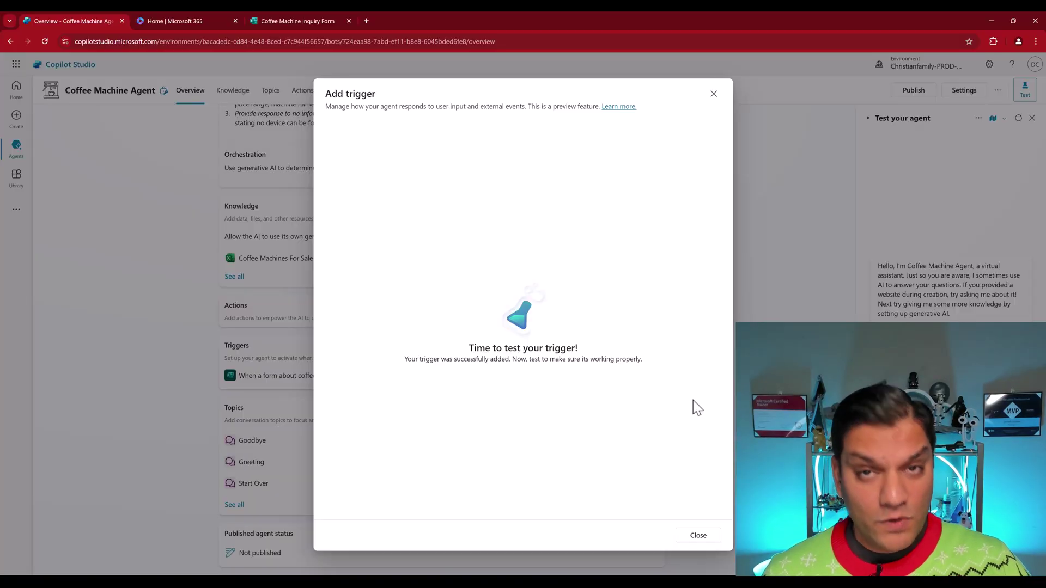
# Step: Dismiss the confirmation and open the new trigger's flow in Power Automate
pyautogui.click(698, 535)
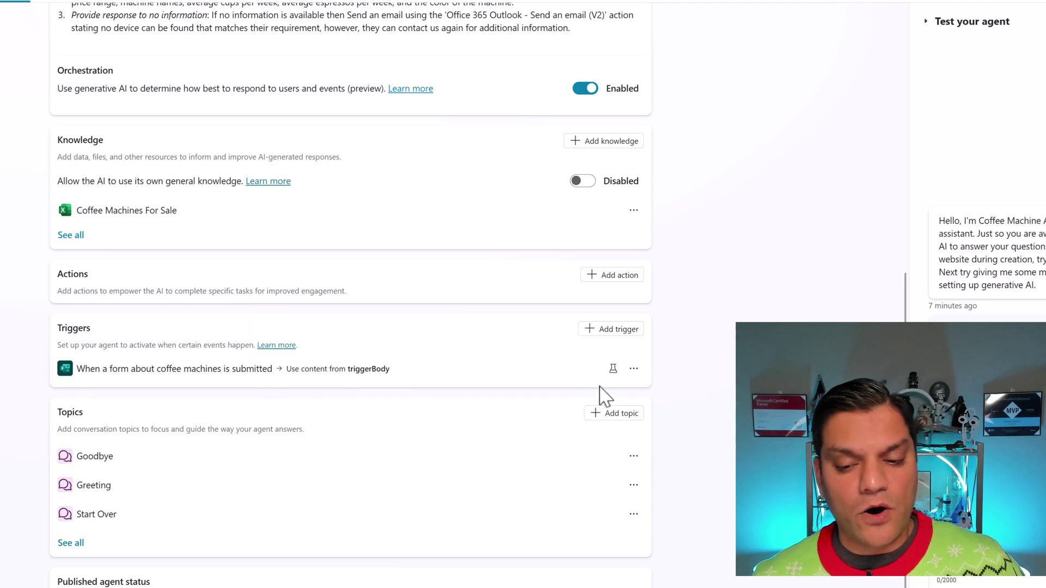
pyautogui.click(634, 370)
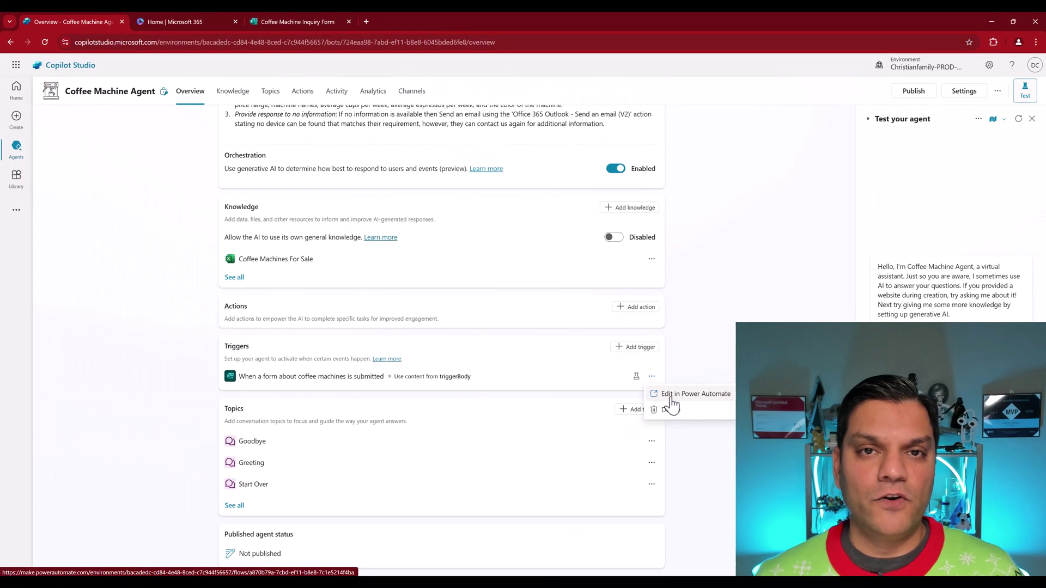
pyautogui.click(671, 397)
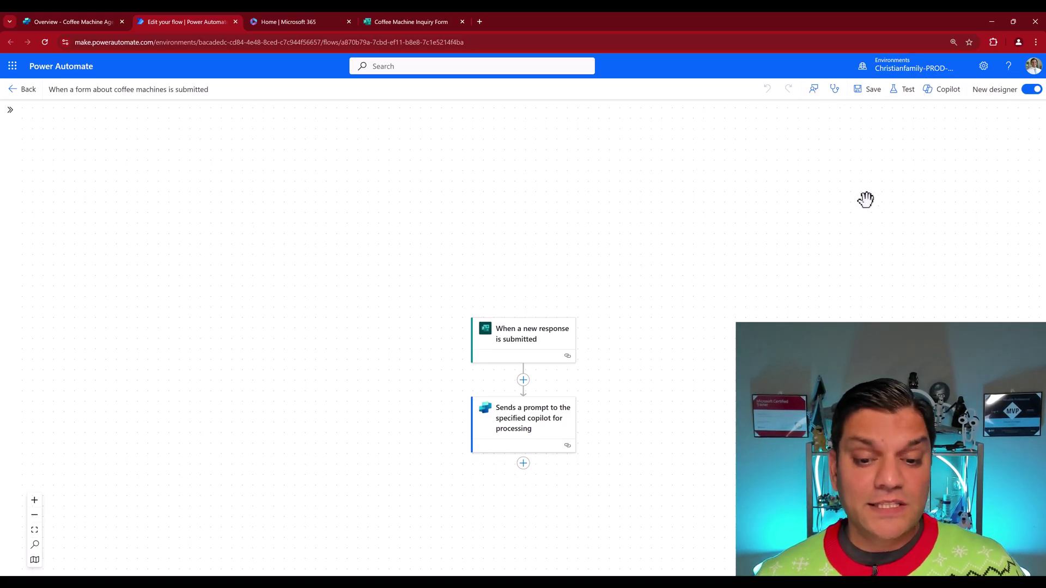
# Step: Review the form-response trigger and copilot prompt step settings, then go back to the flow details
pyautogui.scroll(-1, 726, 353)
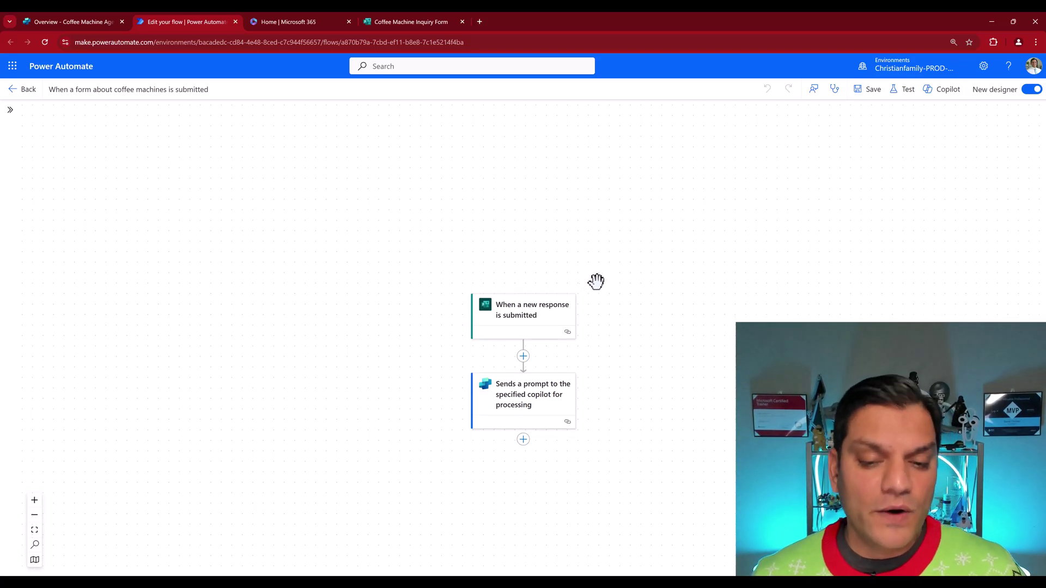
pyautogui.click(527, 312)
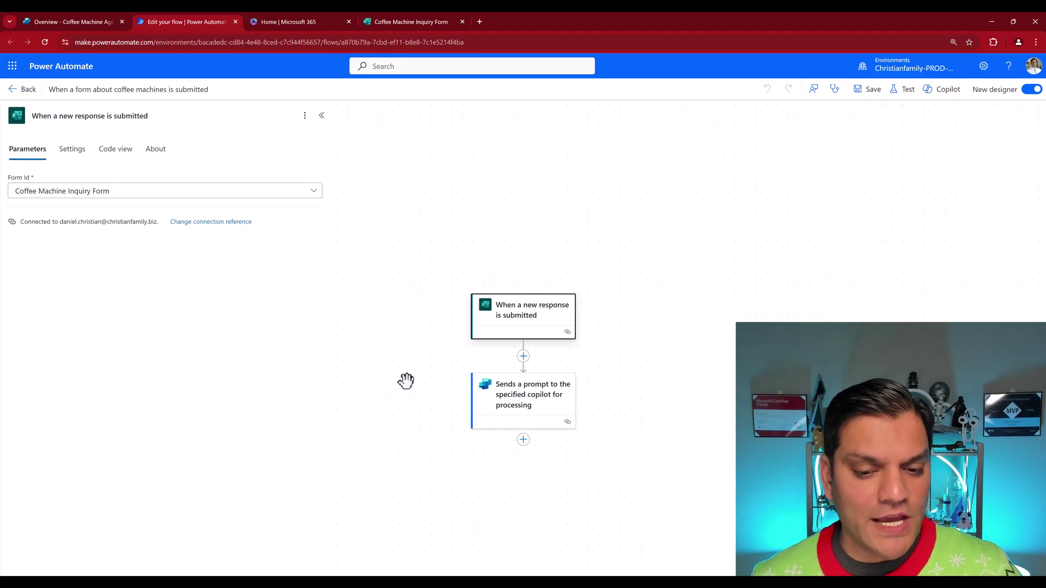
pyautogui.click(526, 394)
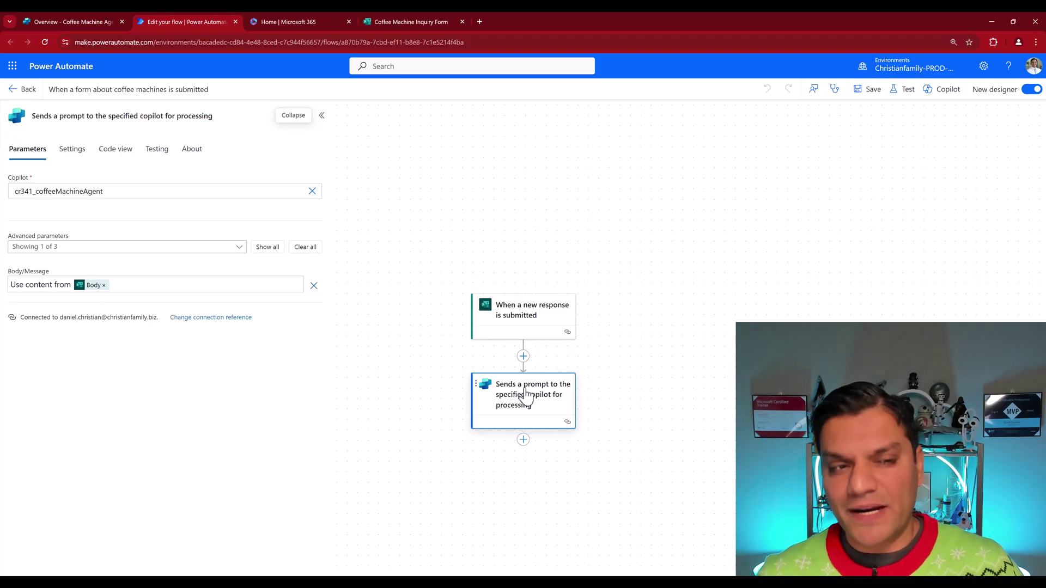
pyautogui.click(24, 89)
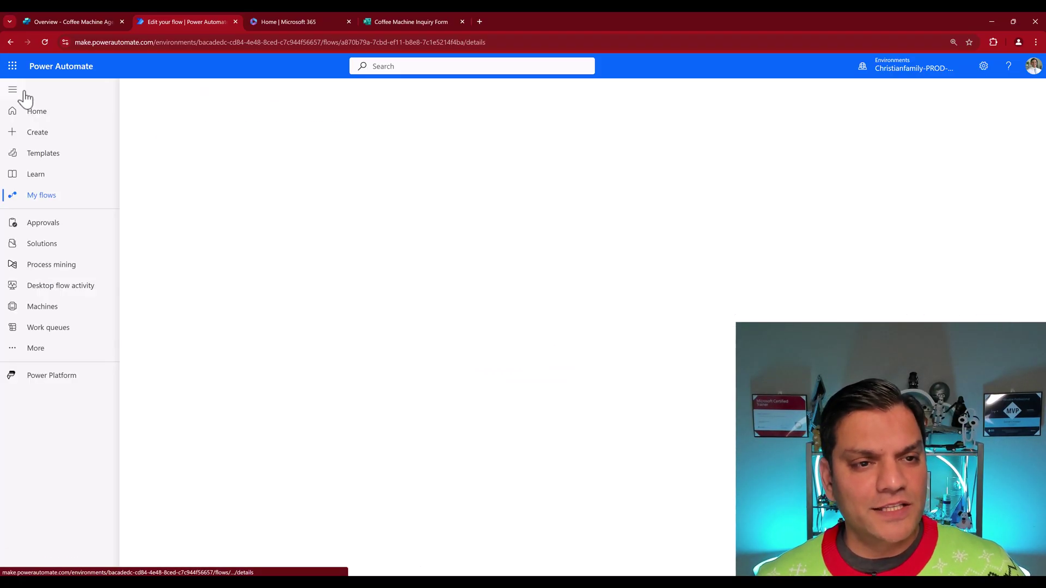
# Step: Preview the Coffee Machine Inquiry Form and enter a test name and email address
pyautogui.click(391, 20)
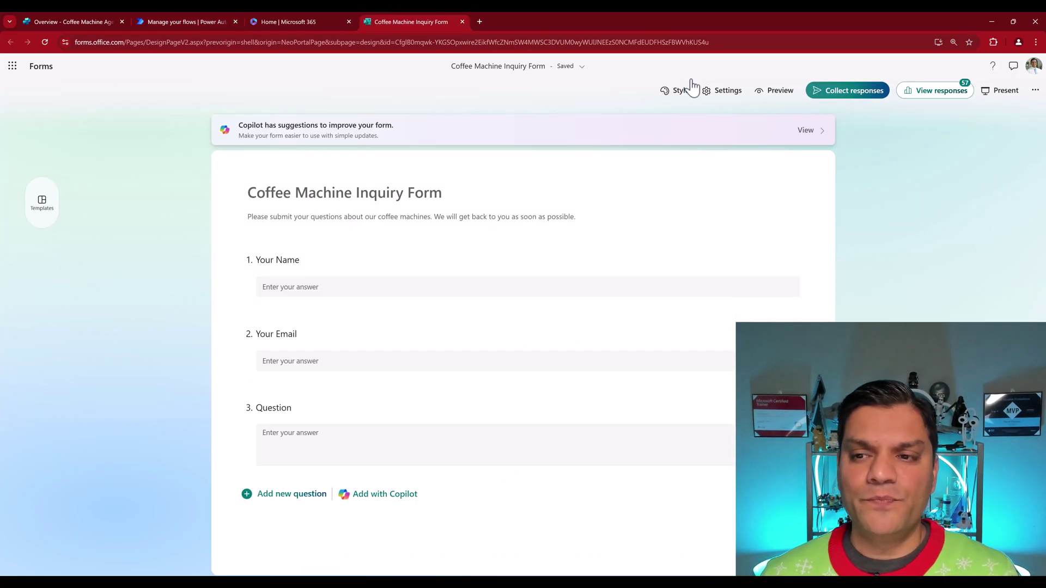
pyautogui.click(774, 97)
pyautogui.click(366, 243)
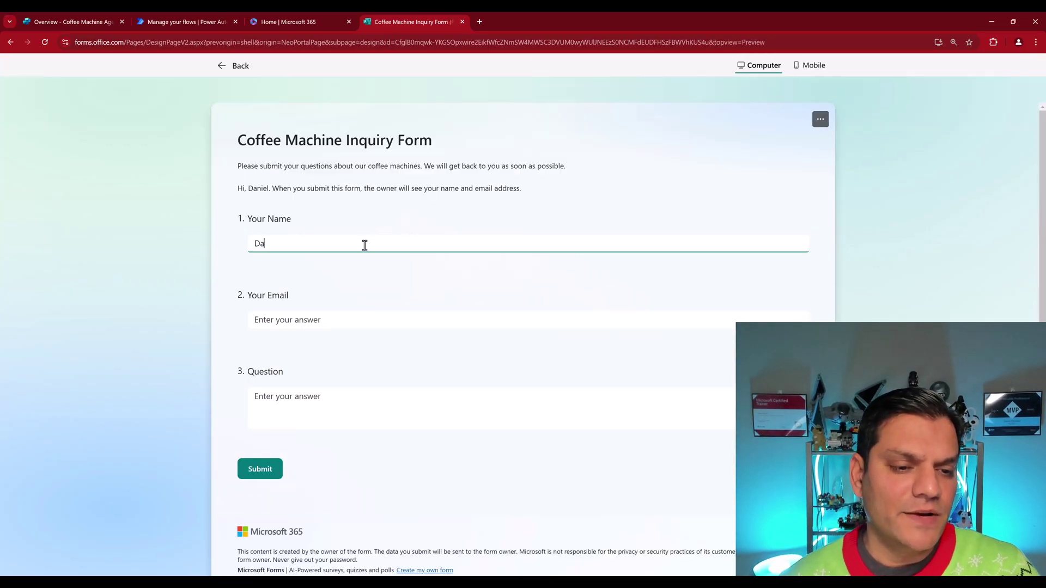
pyautogui.press('Tab')
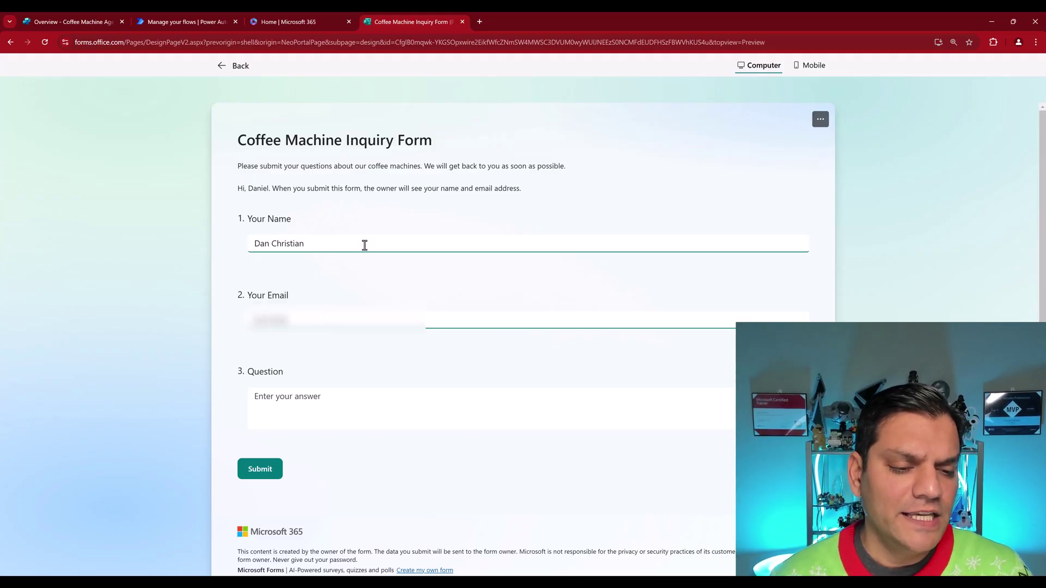
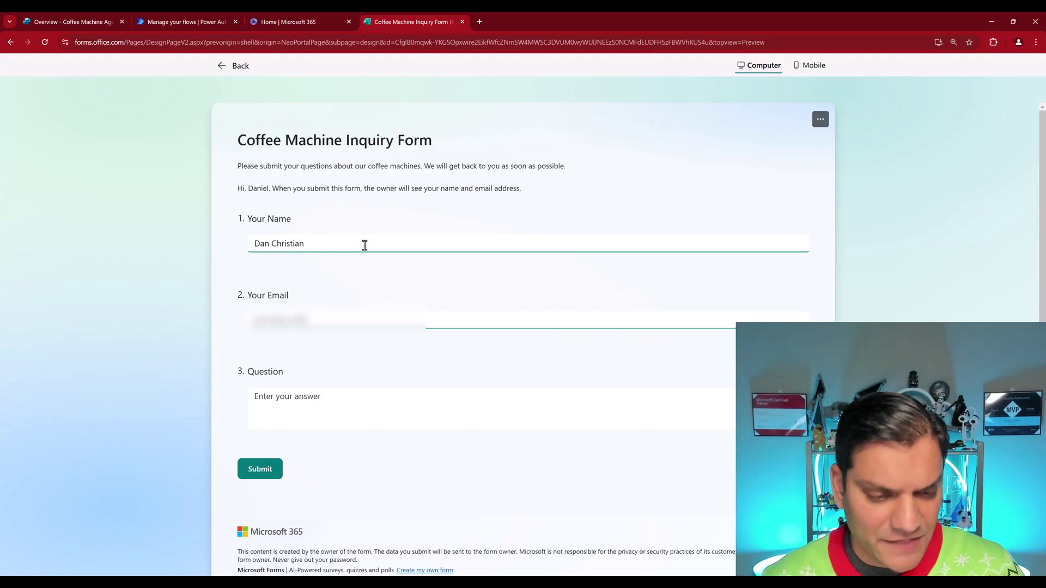
pyautogui.press('Tab')
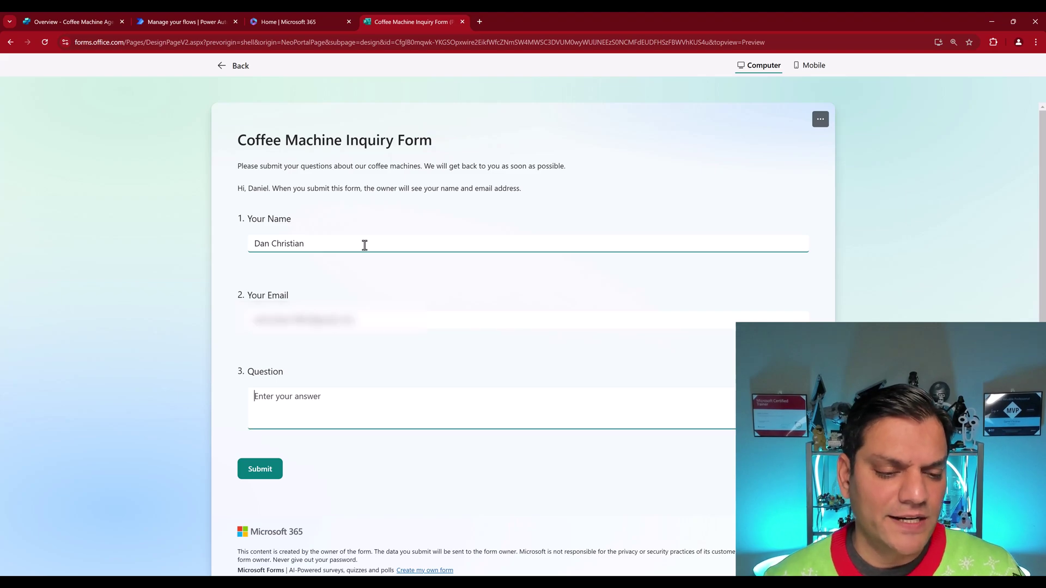
# Step: Paste the question about coffee machines under $300 and submit the response
pyautogui.click(703, 204)
pyautogui.click(345, 418)
pyautogui.click(346, 414)
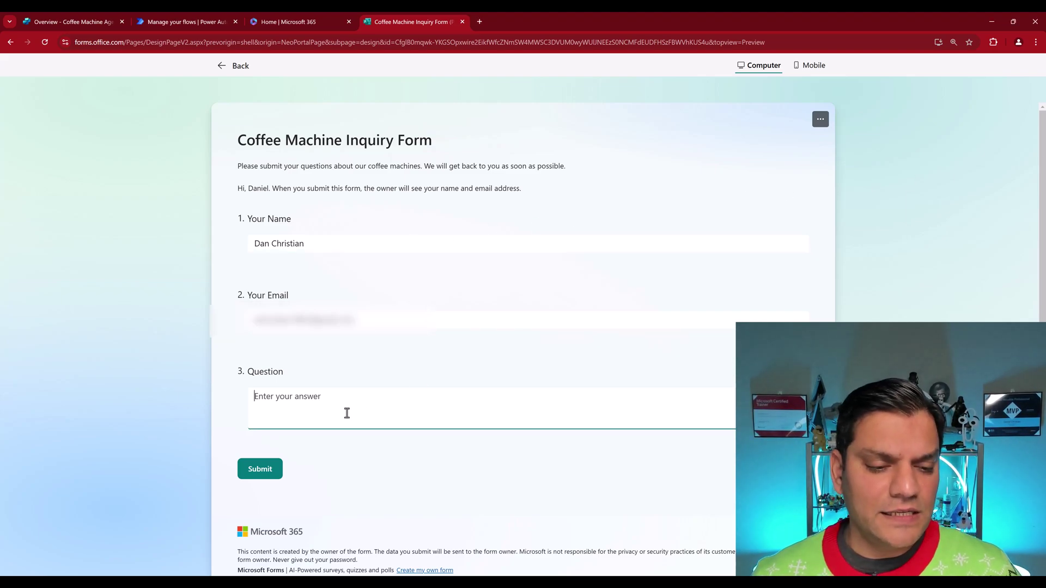
pyautogui.write('Are there any coffee machines that are less than $300?')
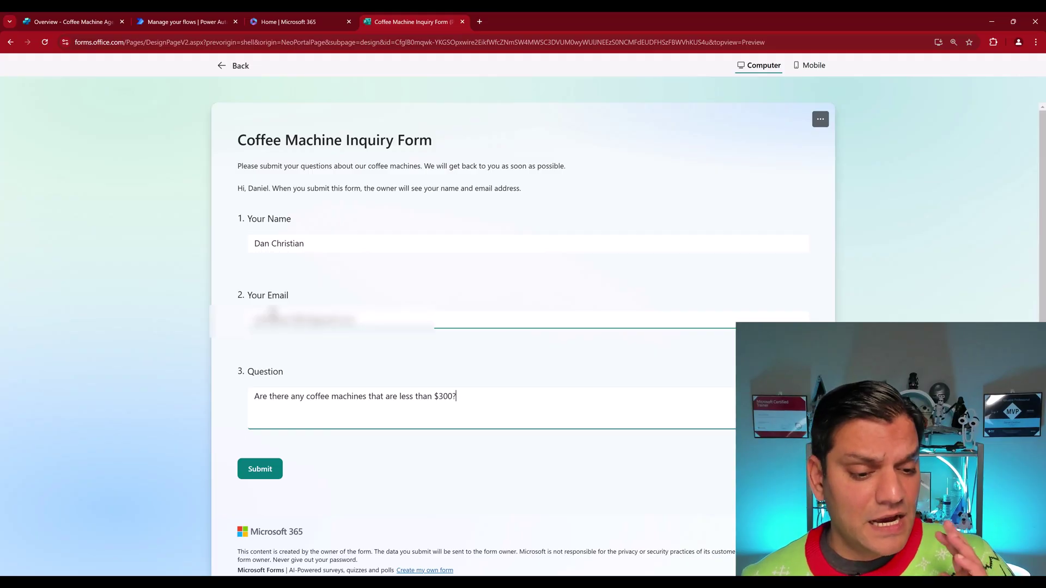
pyautogui.click(260, 471)
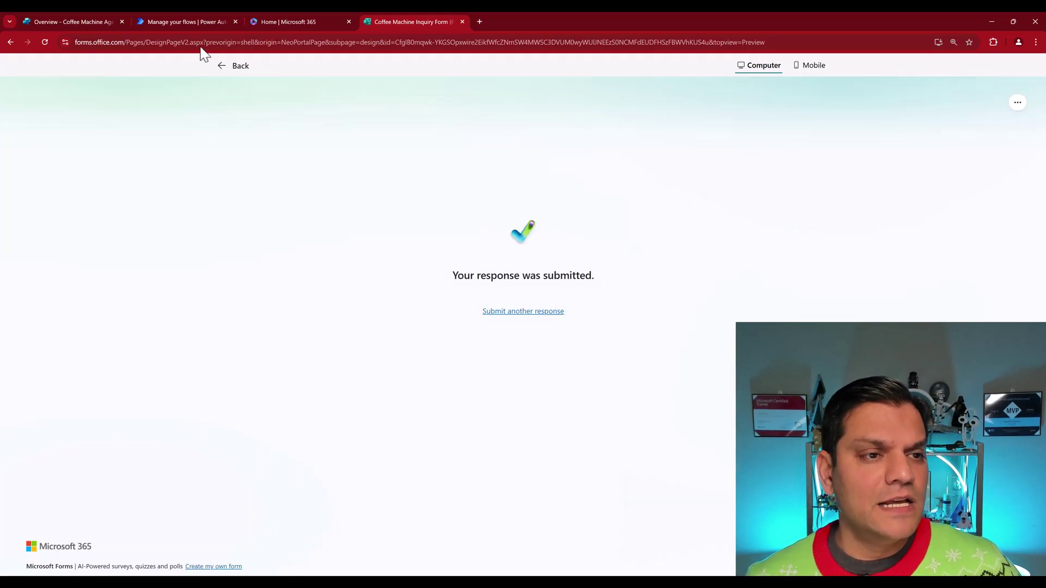
# Step: Refresh the flow's run history and open the latest succeeded run
pyautogui.click(200, 18)
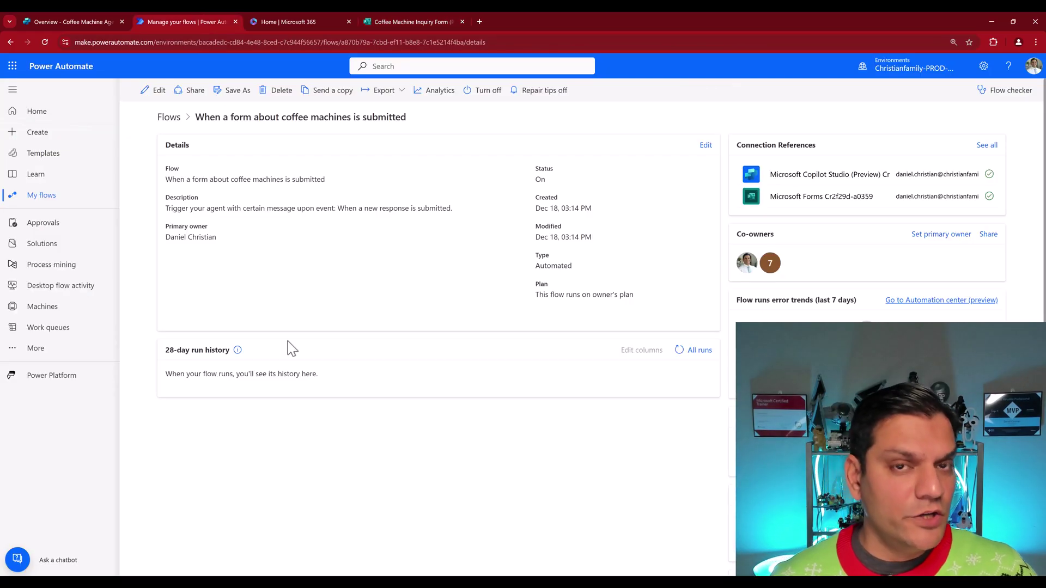
pyautogui.click(678, 353)
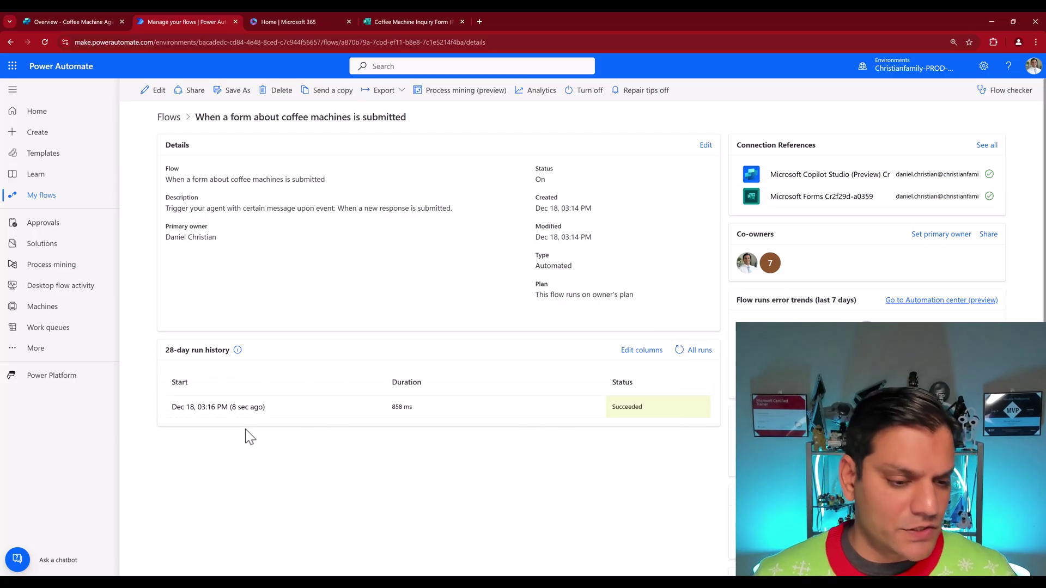
pyautogui.click(243, 409)
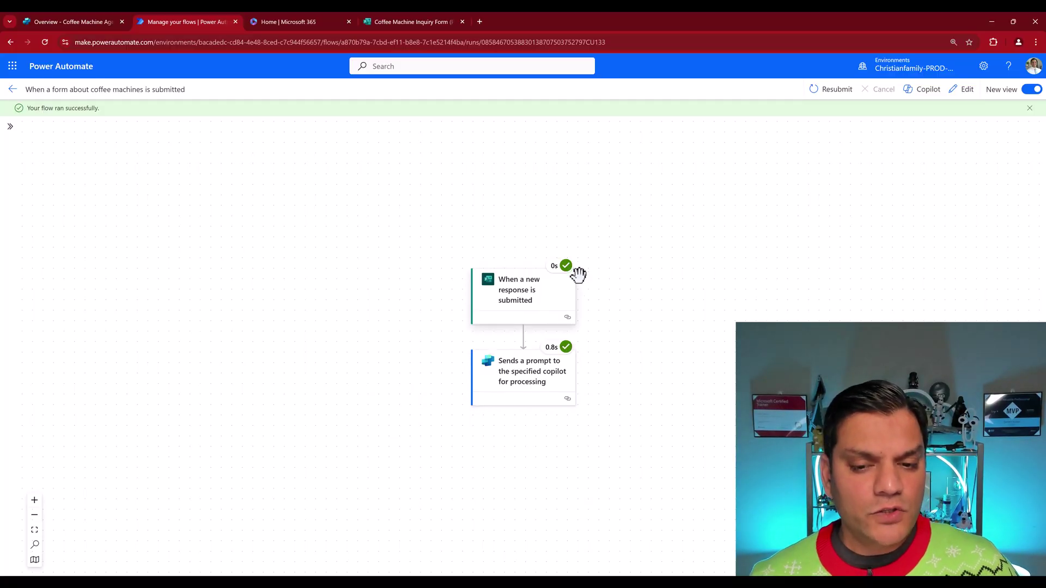
# Step: Inspect the Sends a prompt step's outputs, showing status code 202 and a conversation ID
pyautogui.click(511, 366)
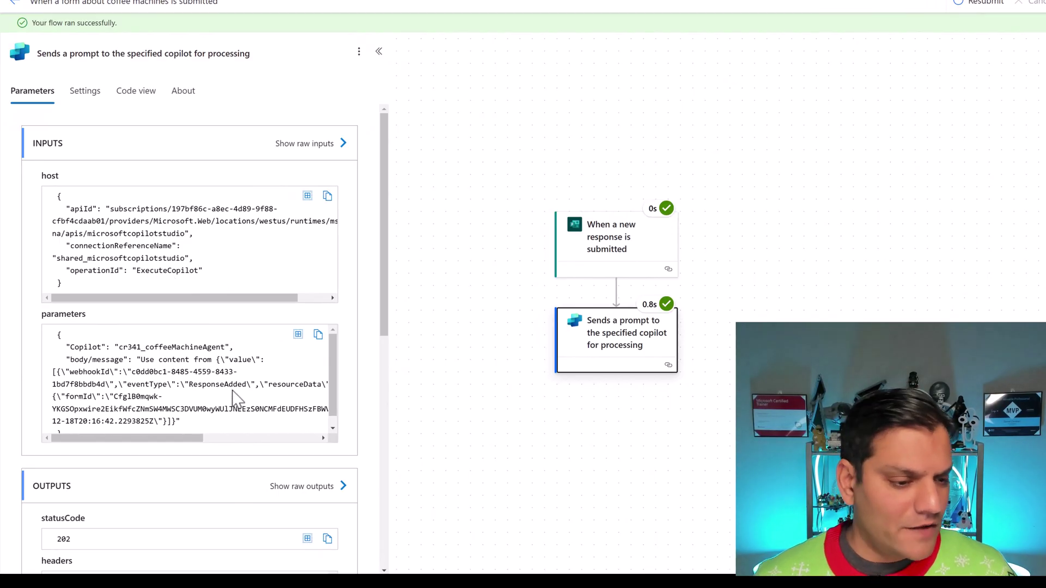
pyautogui.scroll(-3, 234, 395)
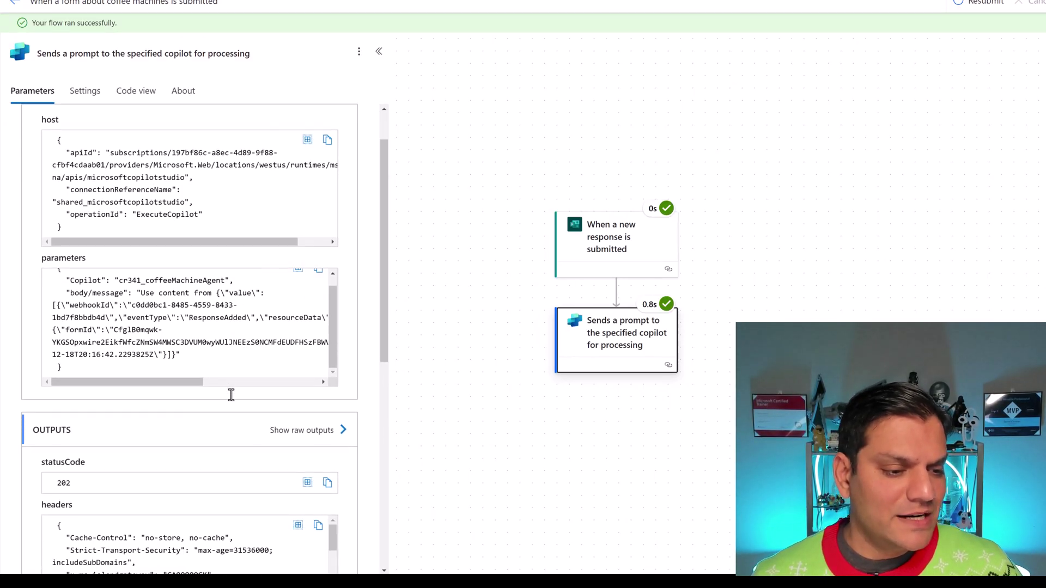
pyautogui.scroll(-5, 231, 395)
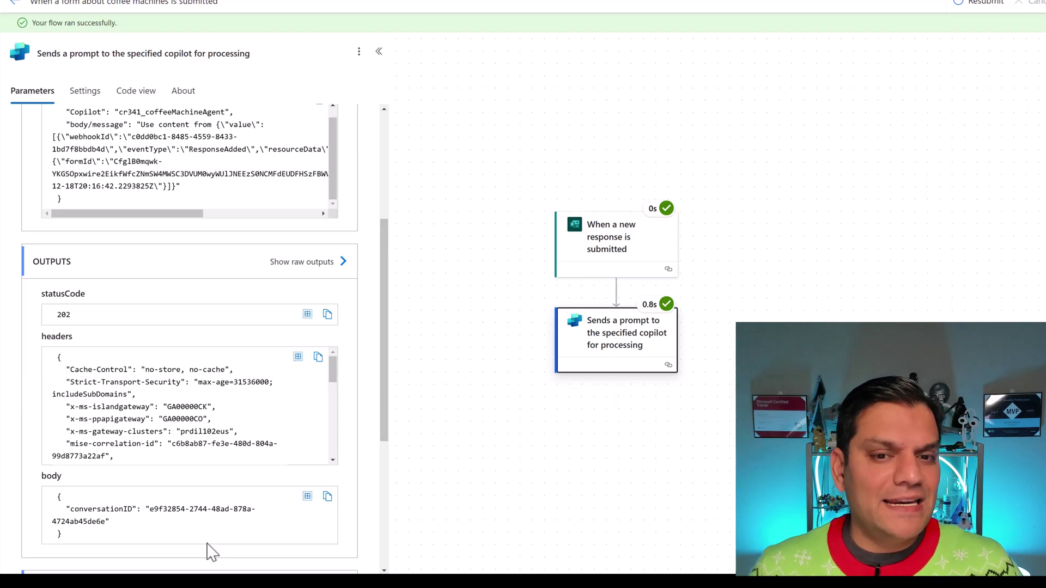
pyautogui.moveTo(671, 300)
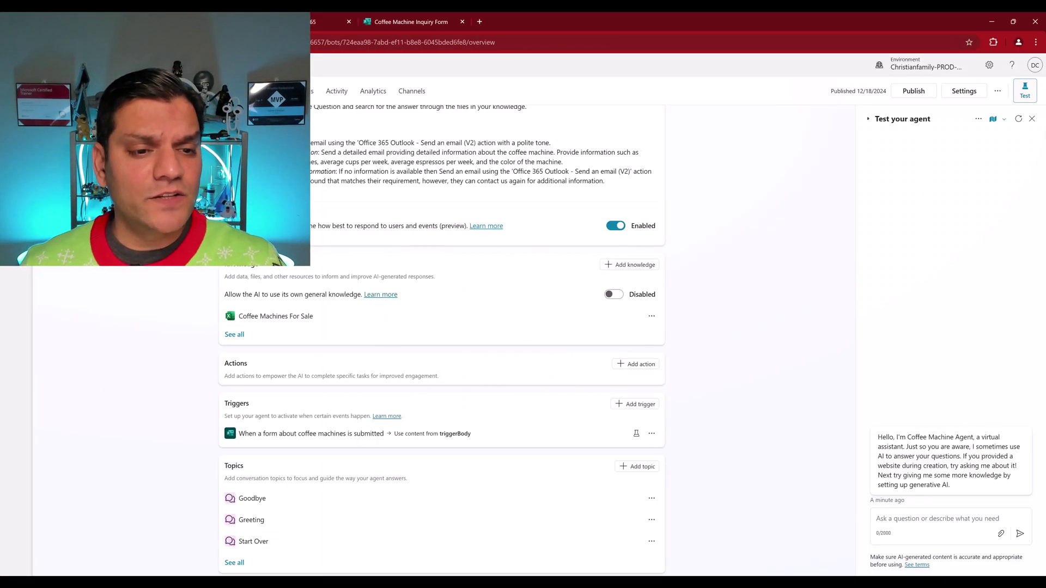
# Step: Test the form trigger with the Dec 18 instance and expand the Trigger detected payload
pyautogui.scroll(-3, 198, 342)
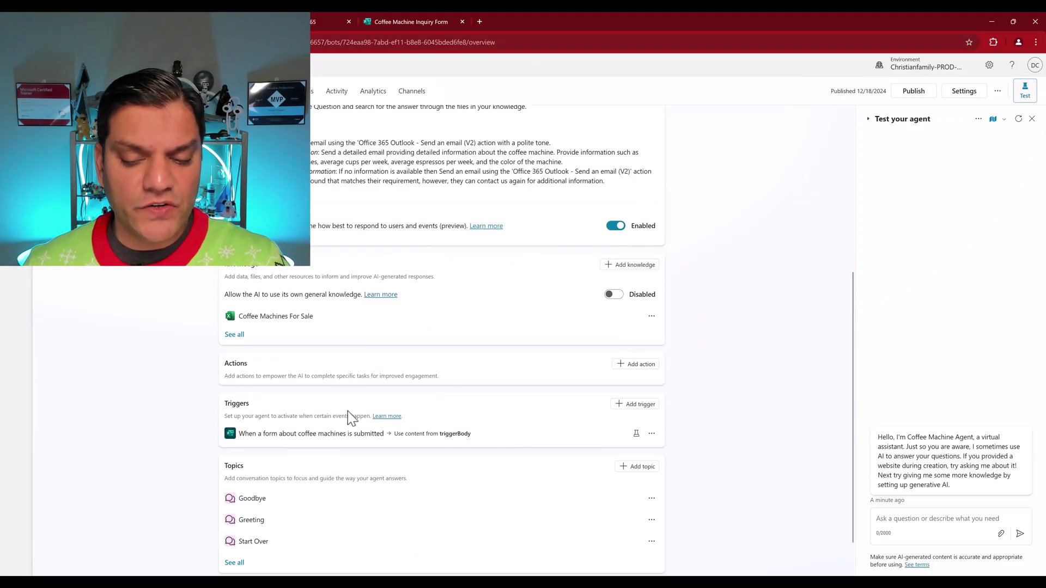
pyautogui.click(637, 440)
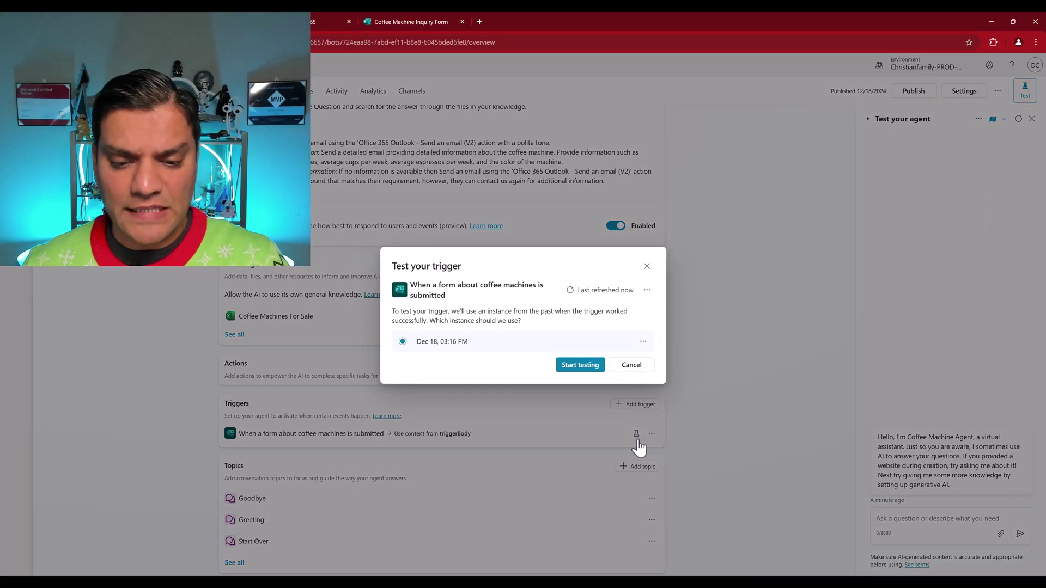
pyautogui.click(580, 370)
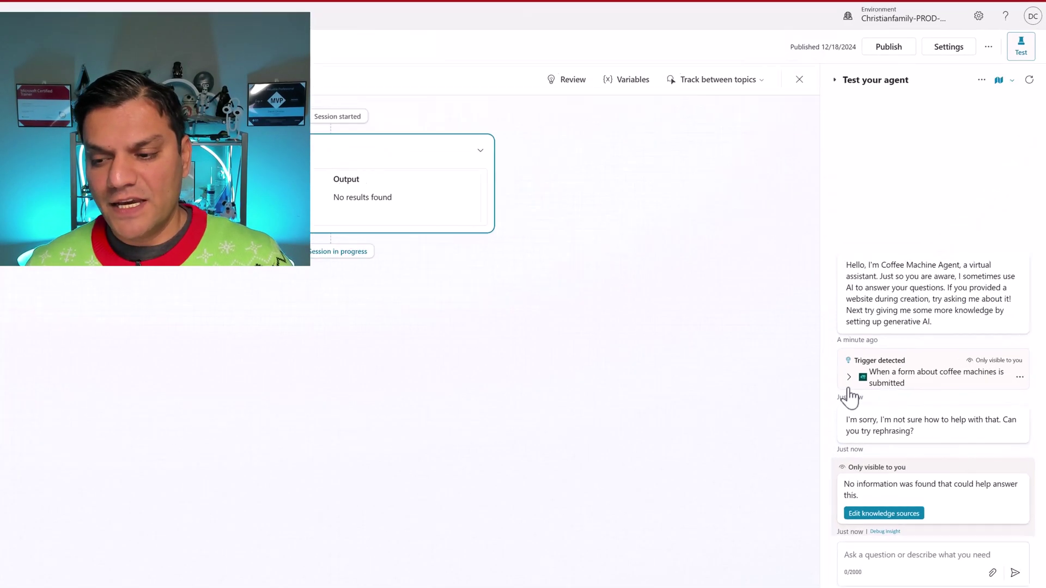
pyautogui.click(815, 387)
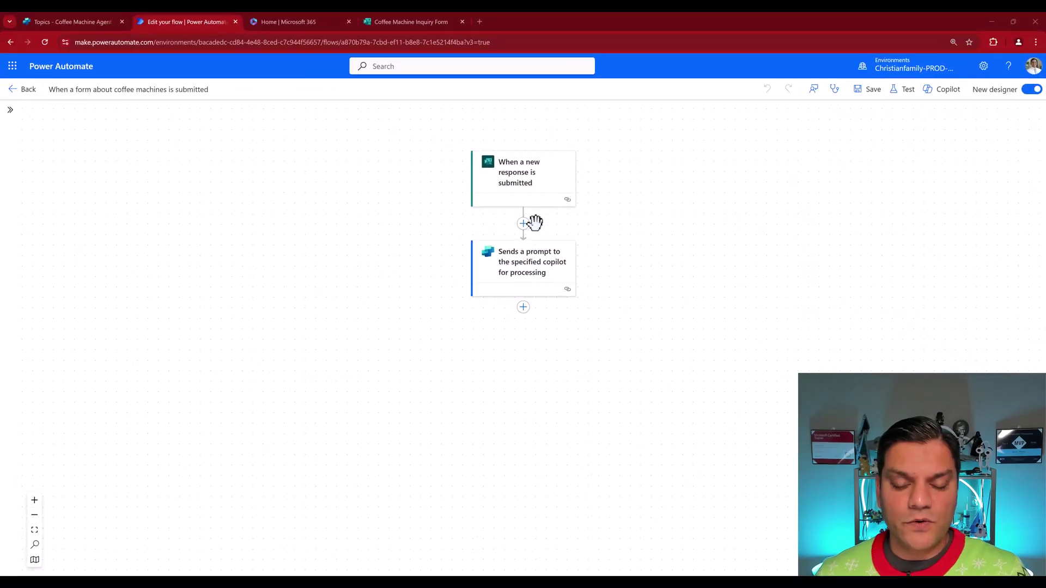
# Step: Insert an Initialize variable step named varBody of type String after the form trigger
pyautogui.click(523, 223)
pyautogui.click(570, 213)
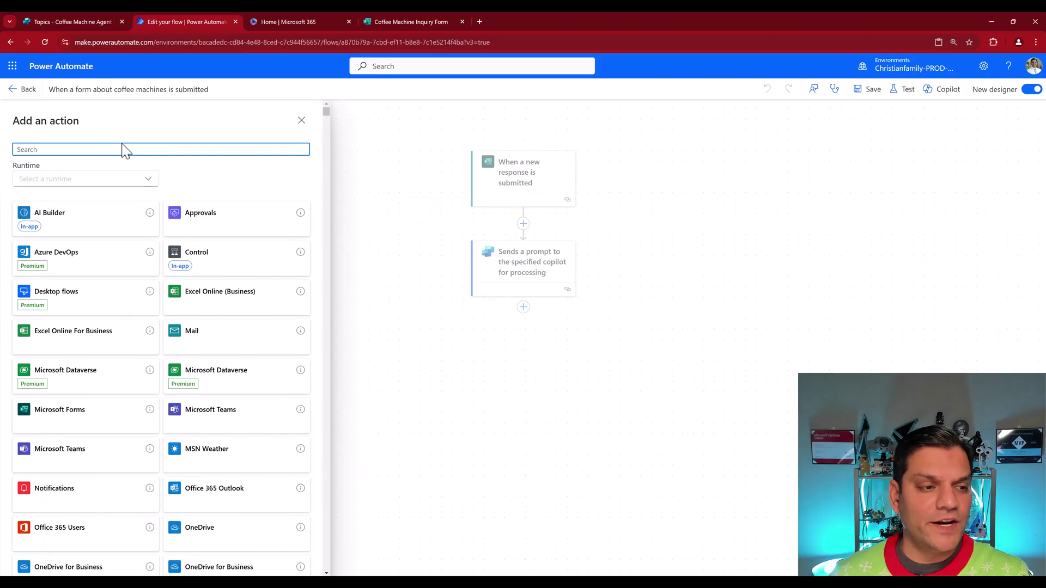
pyautogui.write('variable')
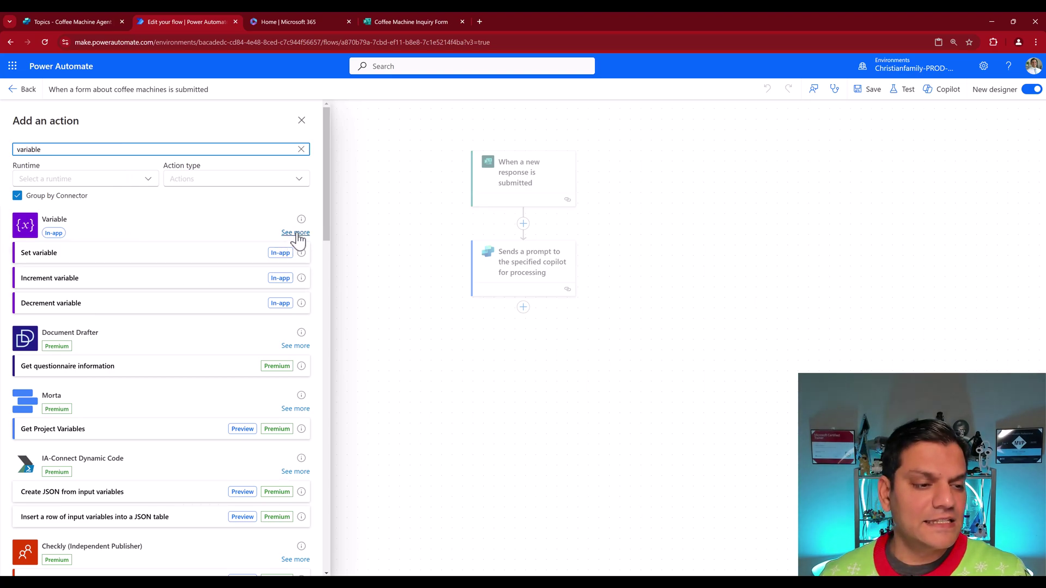
pyautogui.click(296, 233)
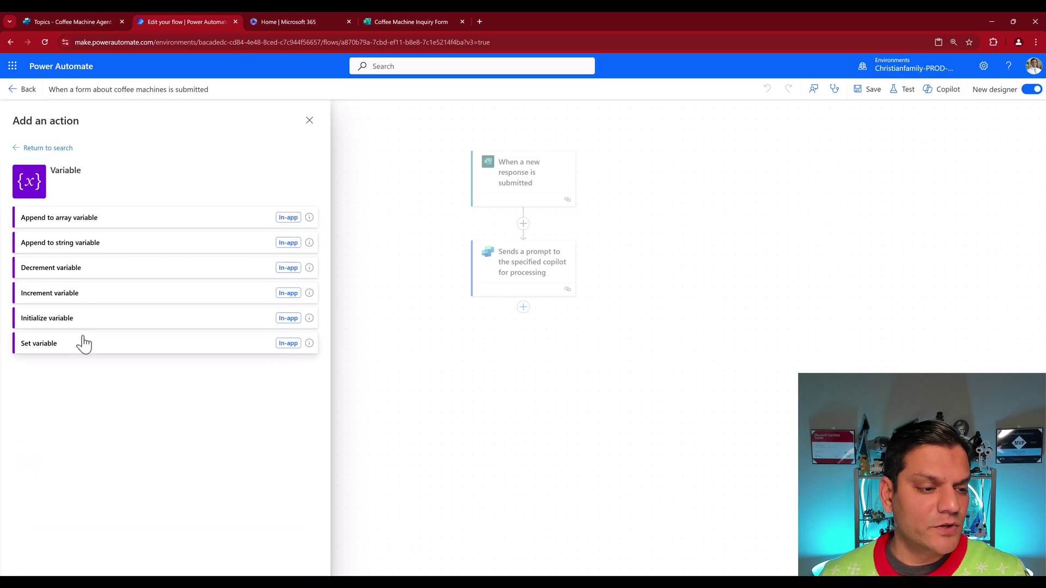
pyautogui.click(82, 321)
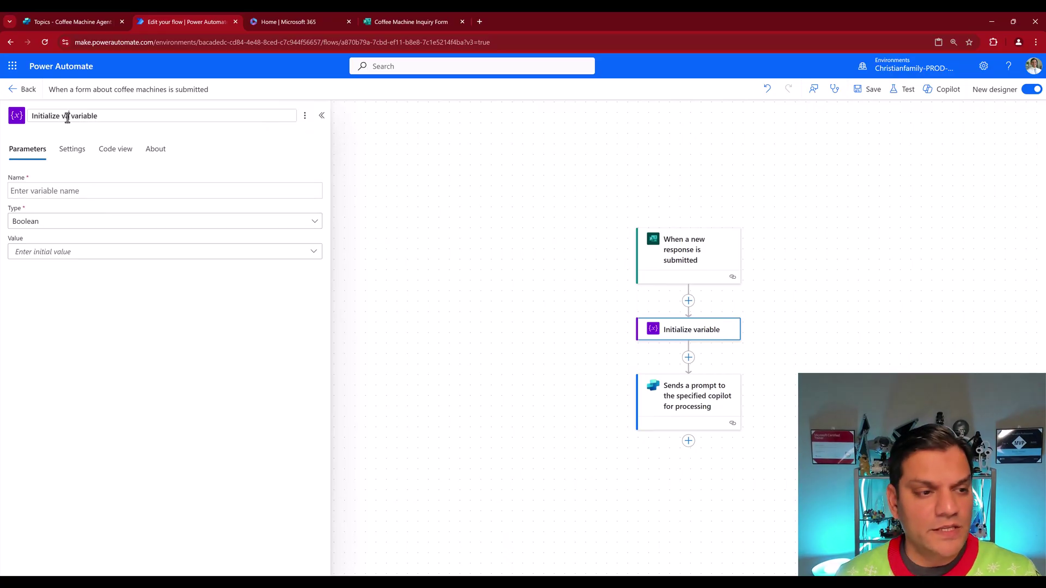
pyautogui.write('ody')
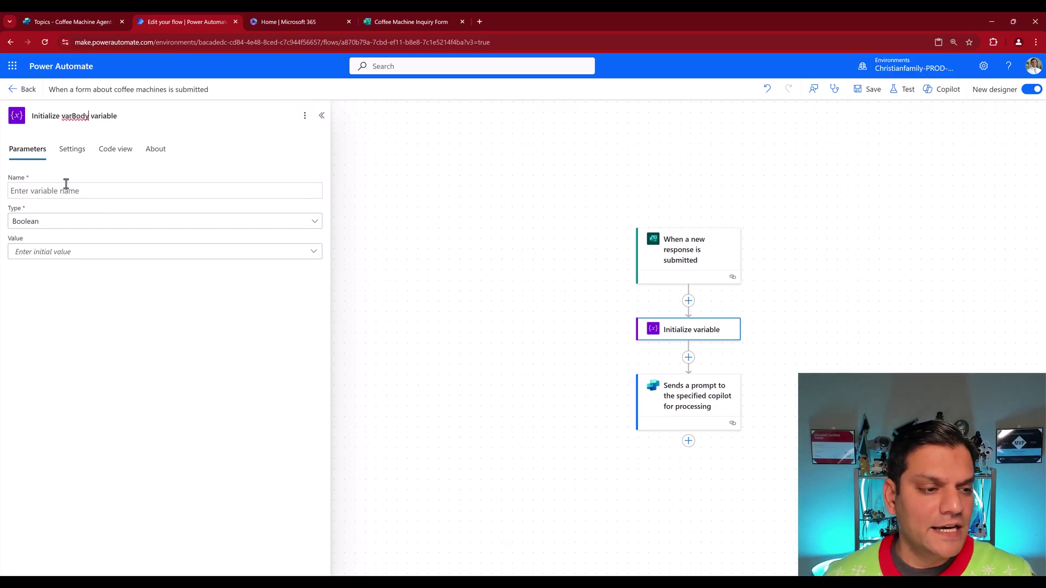
pyautogui.click(67, 192)
pyautogui.write('varBody')
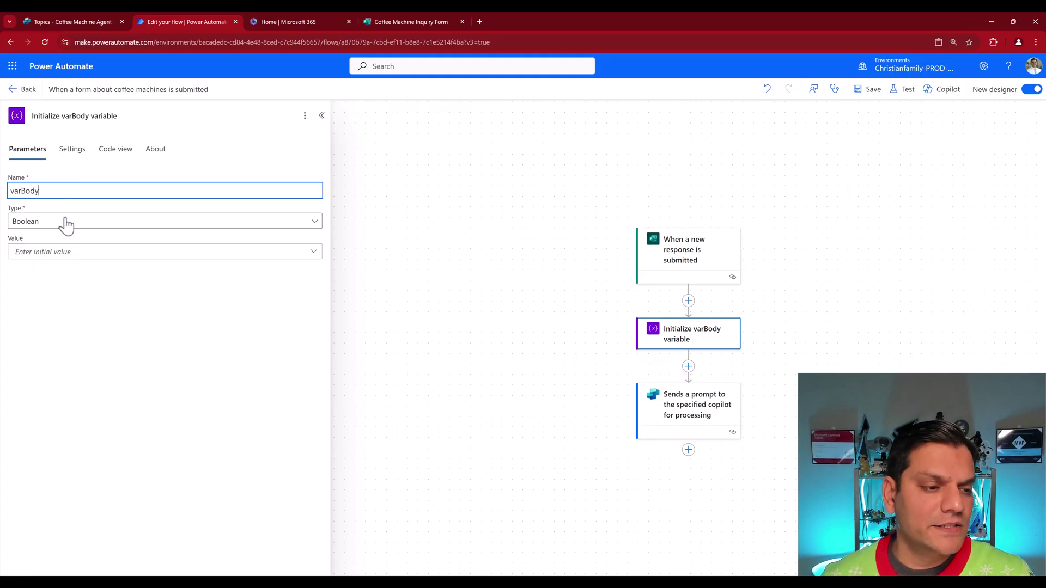
pyautogui.click(67, 223)
pyautogui.click(22, 295)
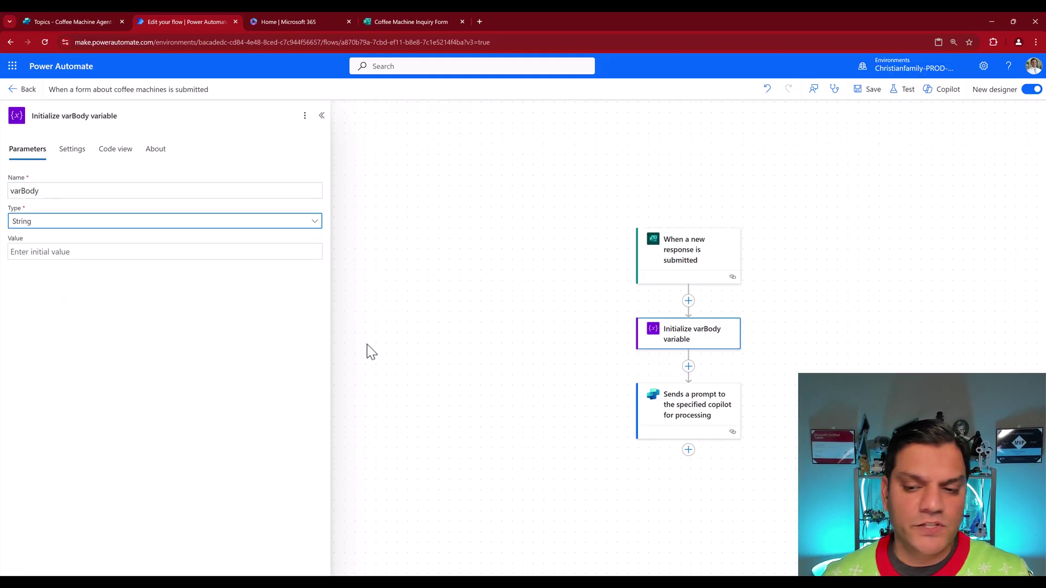
pyautogui.click(411, 328)
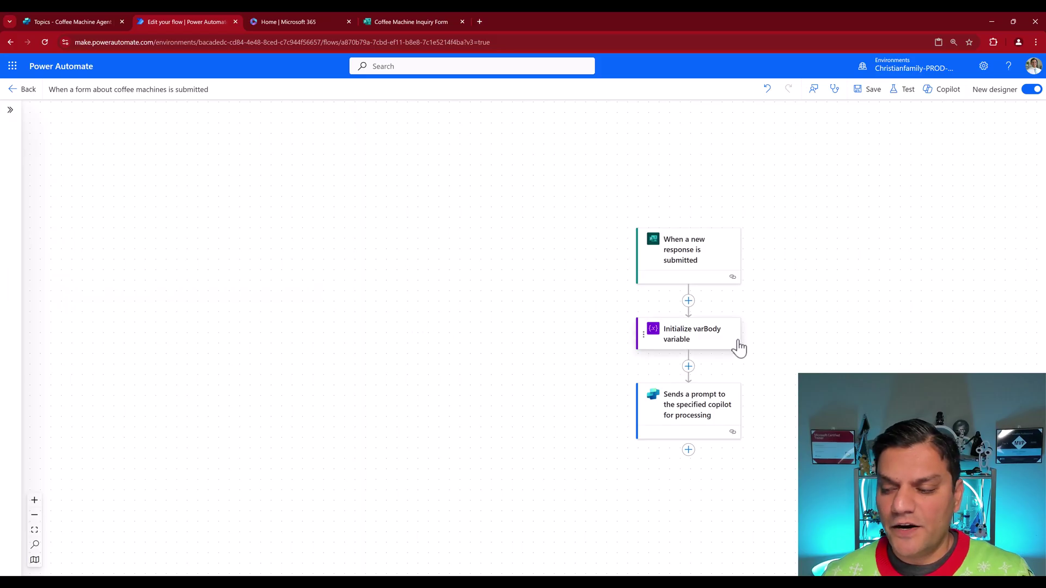
pyautogui.scroll(-3, 773, 343)
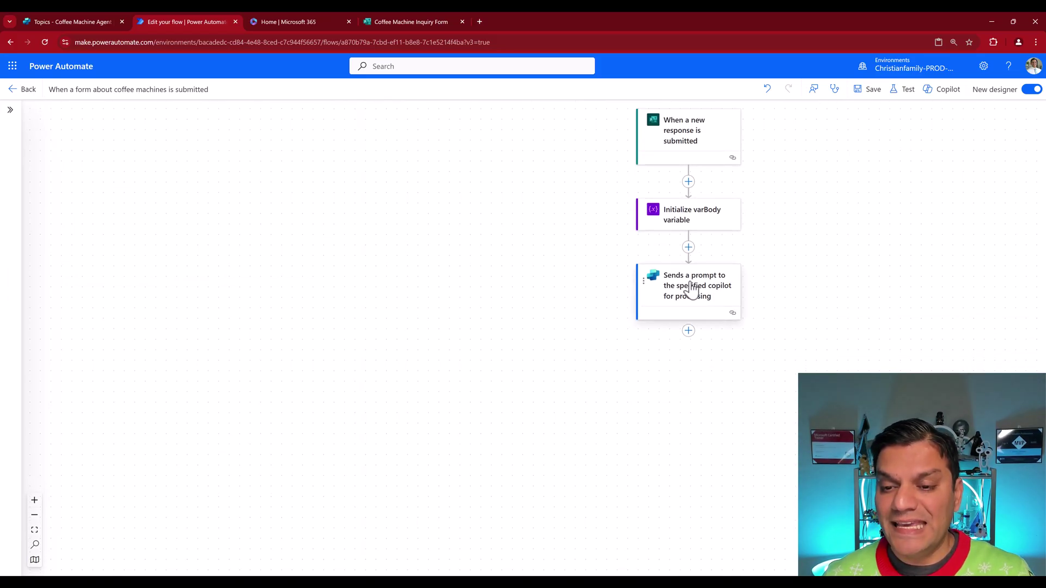
# Step: Add a Get response details step after varBody for the Coffee Machine Inquiry Form
pyautogui.click(689, 248)
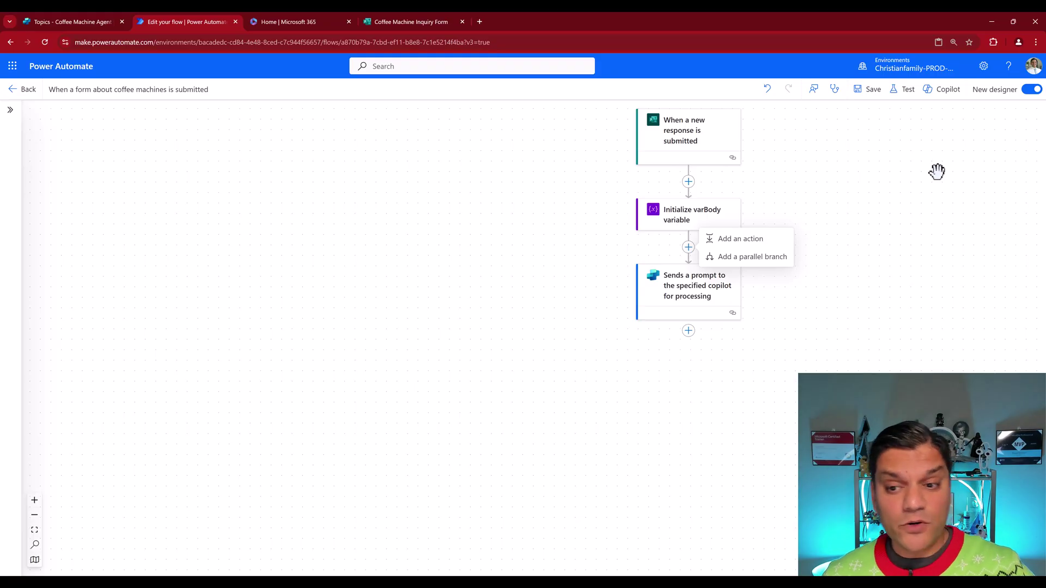
pyautogui.click(768, 244)
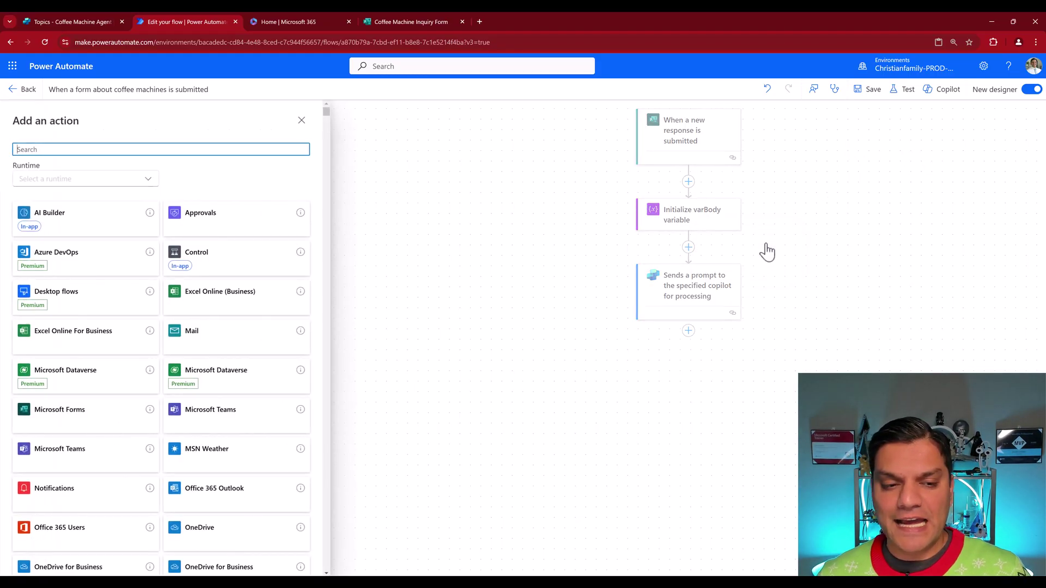
pyautogui.click(189, 149)
pyautogui.write('get r')
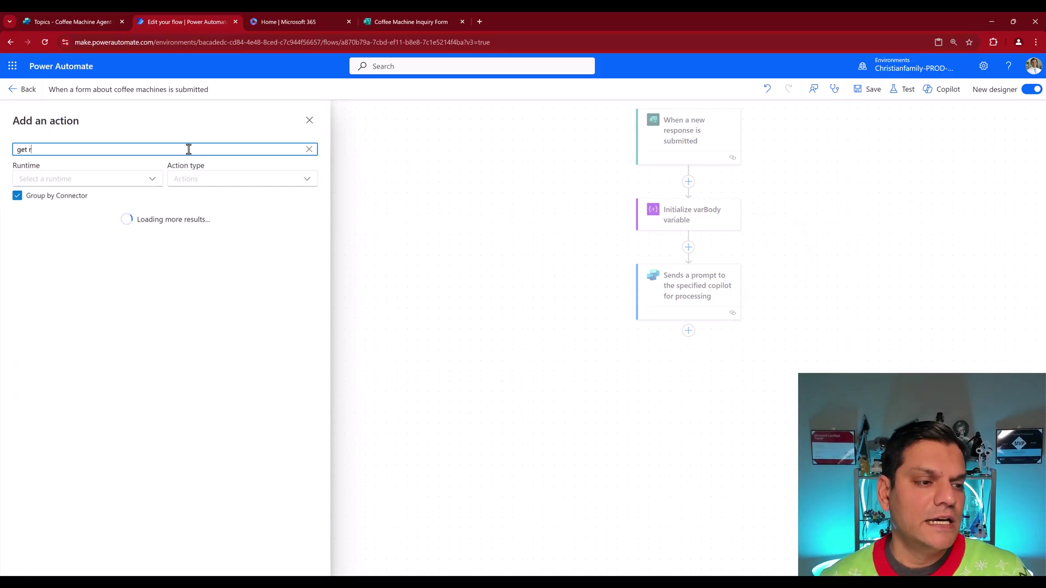
pyautogui.write('esponse')
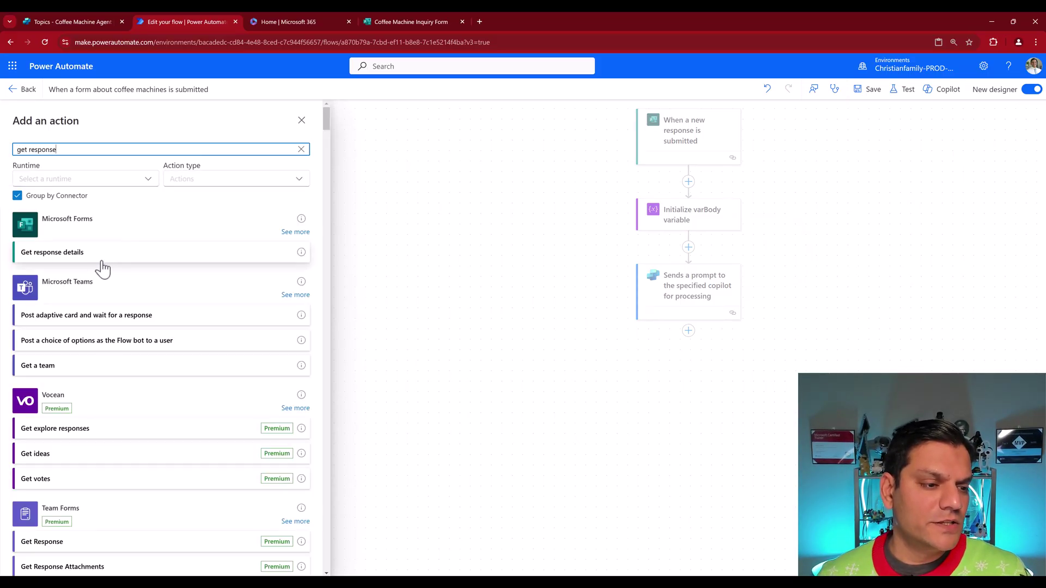
pyautogui.click(53, 252)
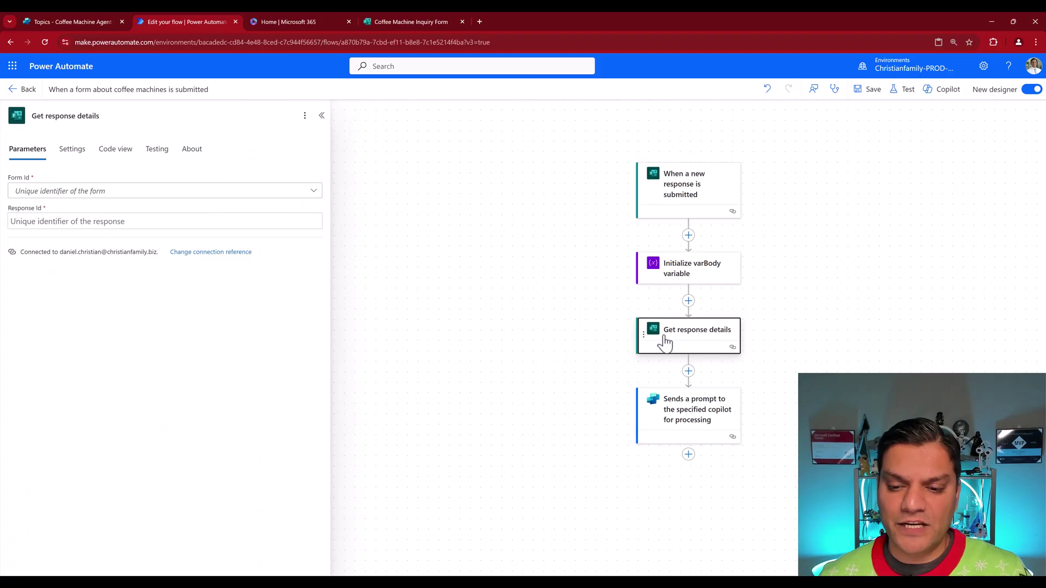
pyautogui.click(314, 192)
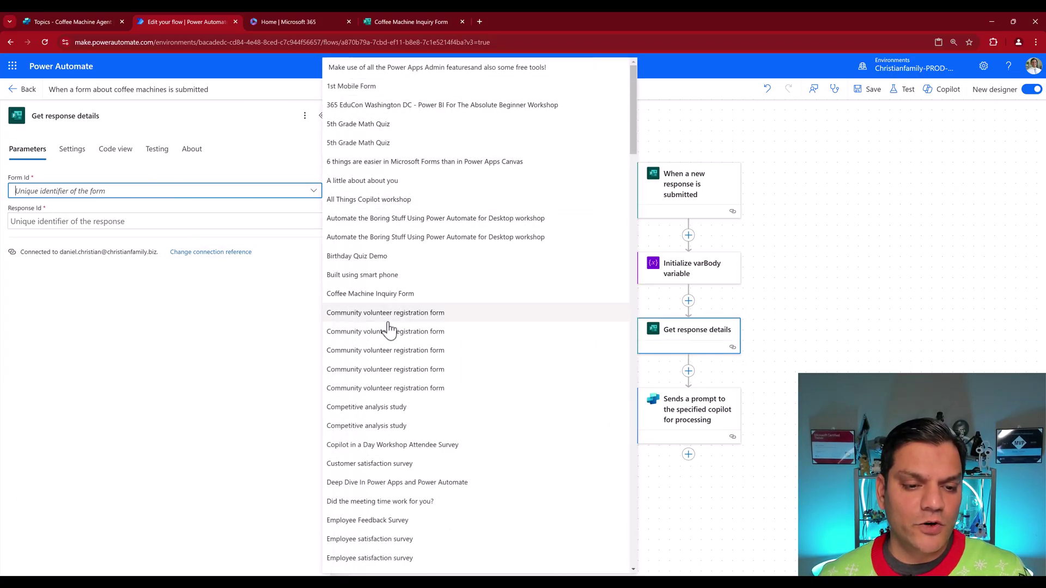
pyautogui.click(371, 297)
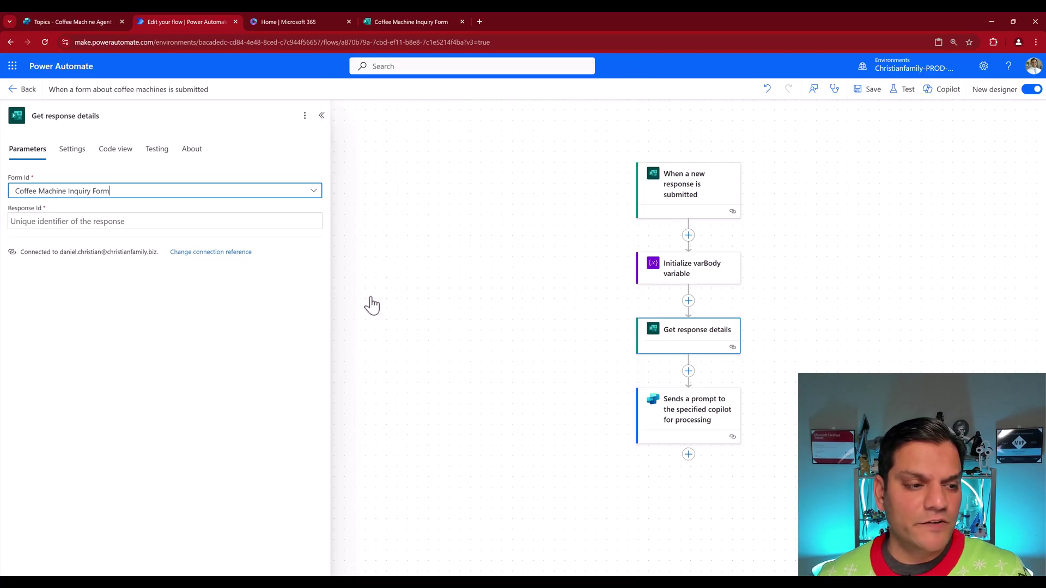
# Step: Set its Response Id to the trigger's Response Id from dynamic content
pyautogui.click(247, 222)
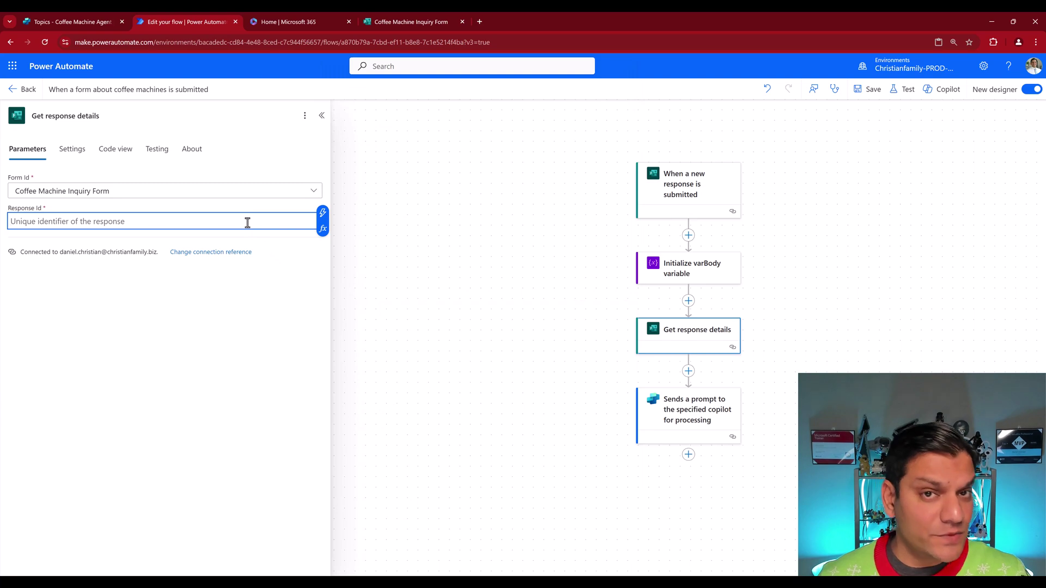
pyautogui.click(322, 229)
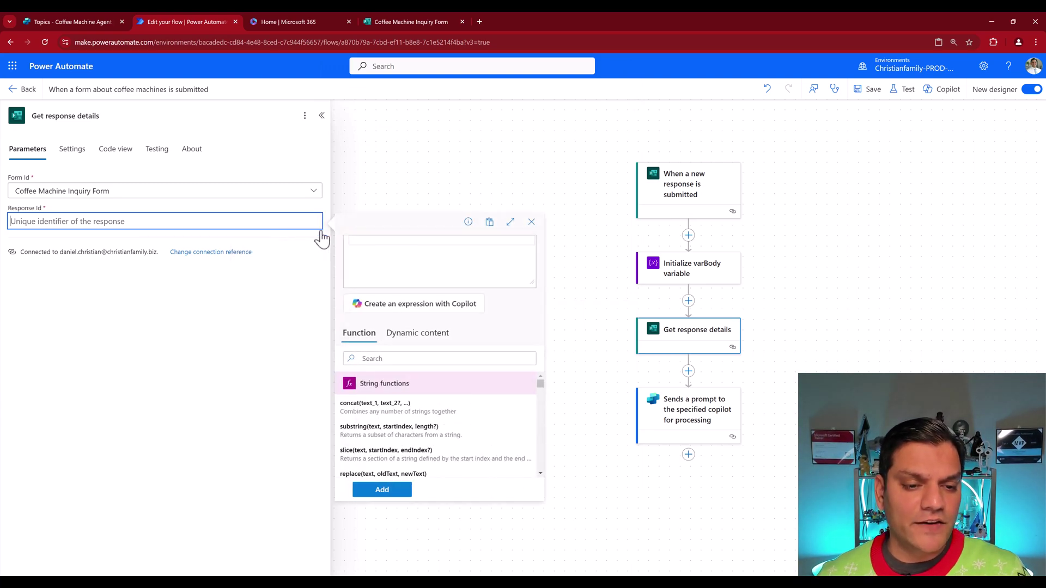
pyautogui.click(414, 336)
pyautogui.scroll(-5, 473, 432)
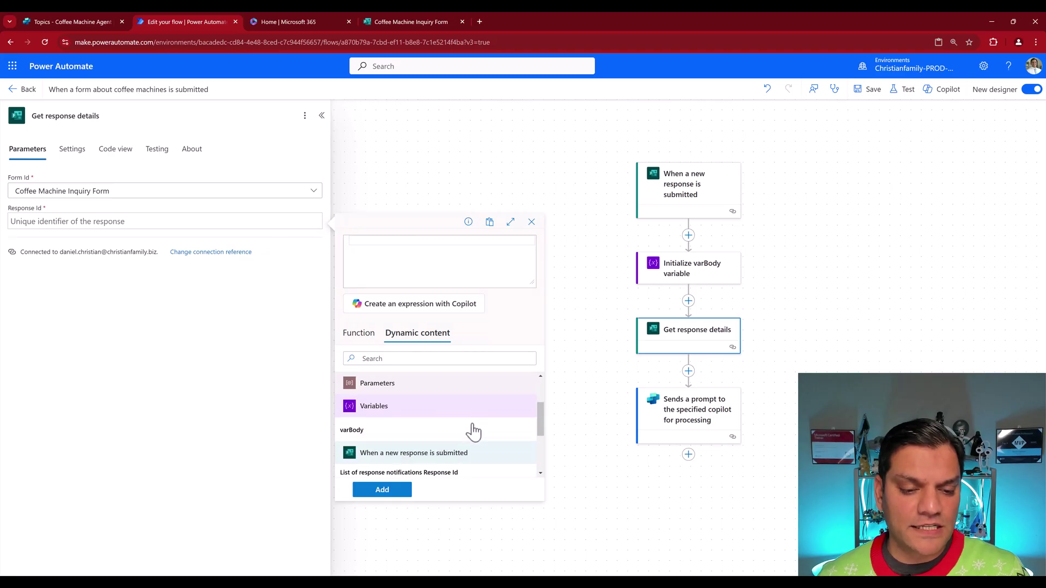
pyautogui.scroll(-2, 412, 447)
pyautogui.scroll(1, 412, 447)
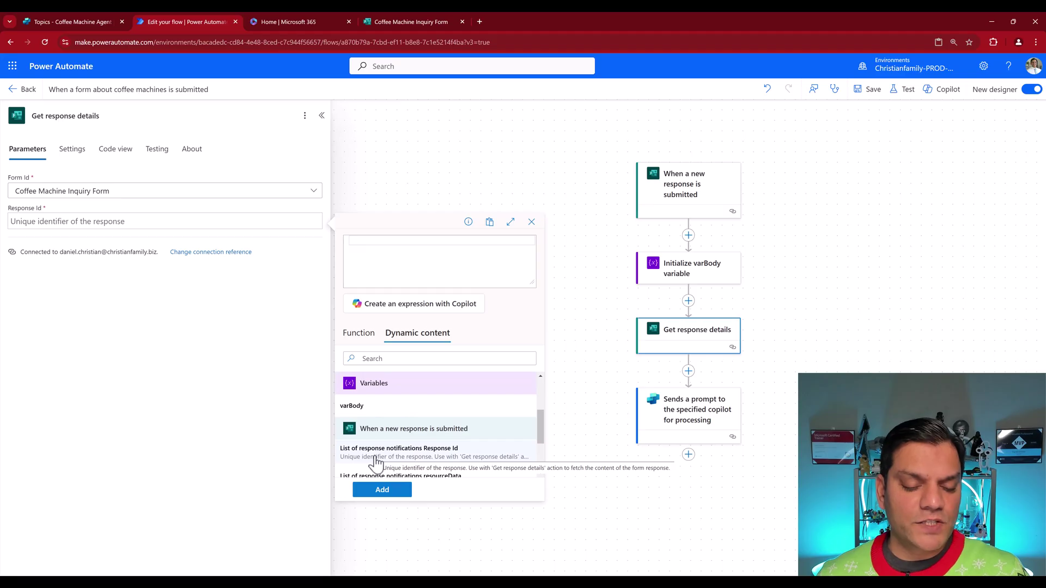
pyautogui.click(376, 462)
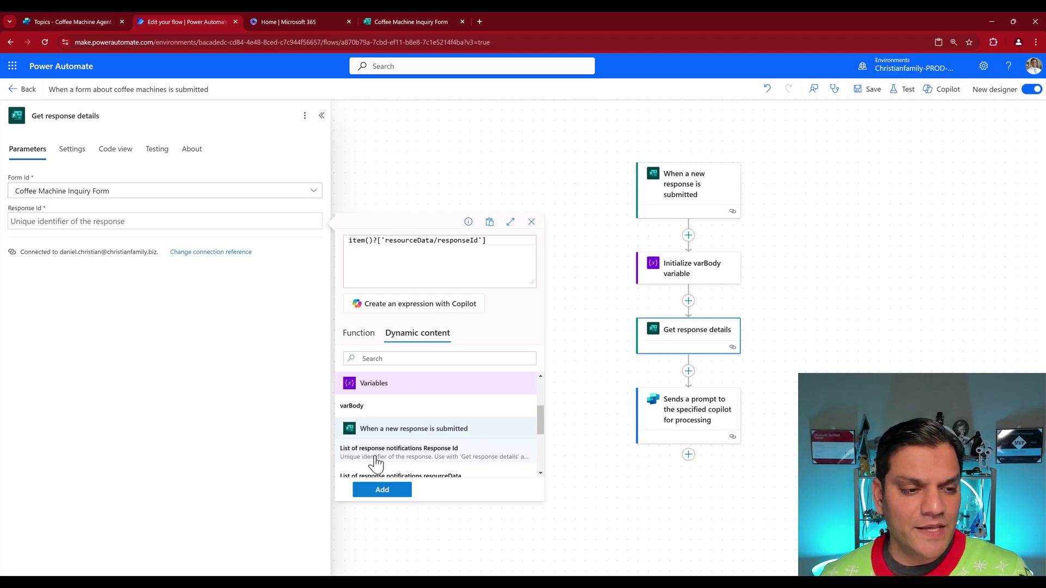
pyautogui.click(382, 490)
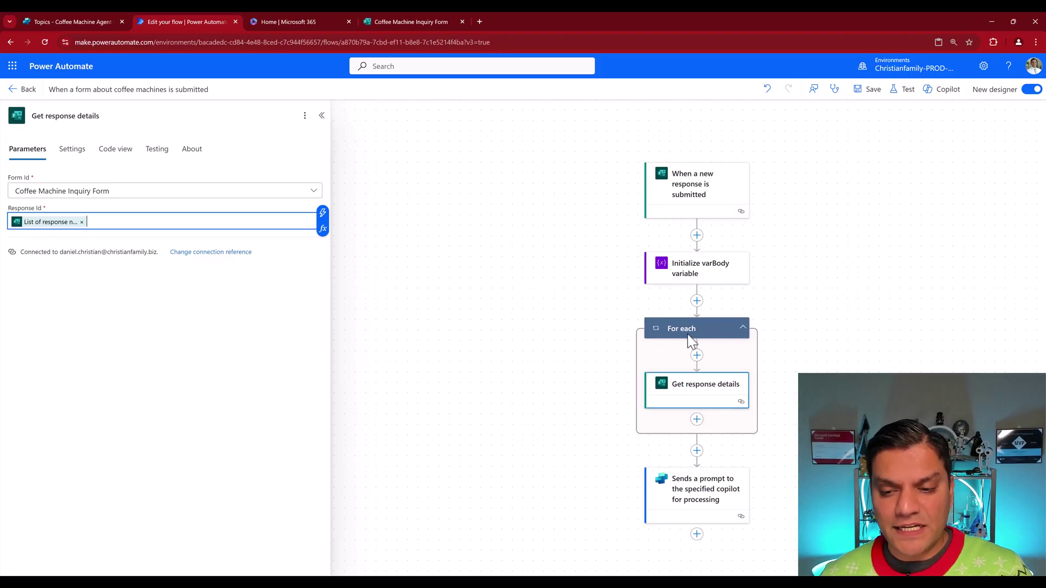
# Step: Add a Set variable step in the loop targeting varBody and rename it Set varBody variable
pyautogui.click(697, 419)
pyautogui.click(737, 422)
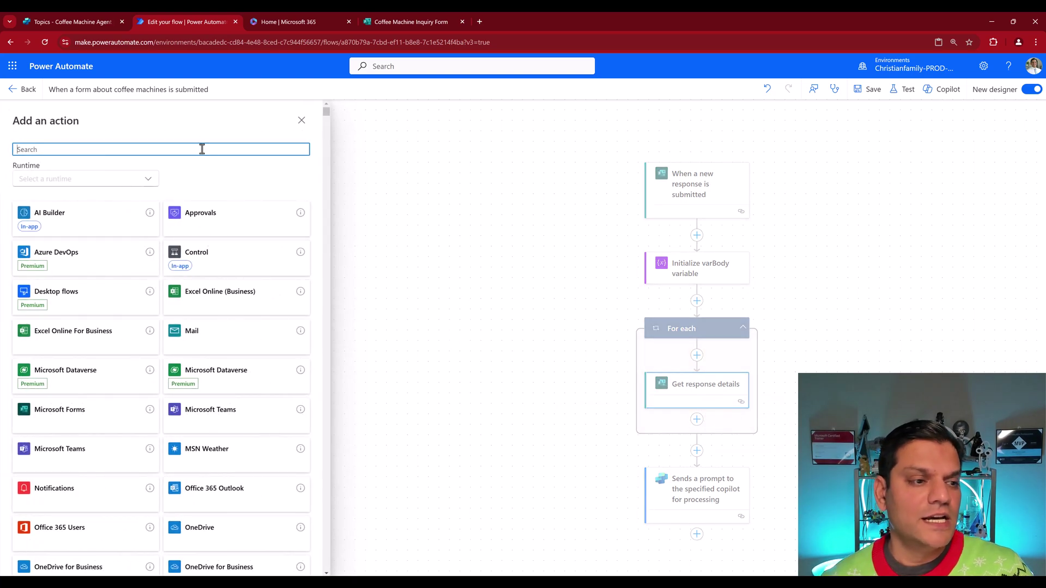
pyautogui.write('variable')
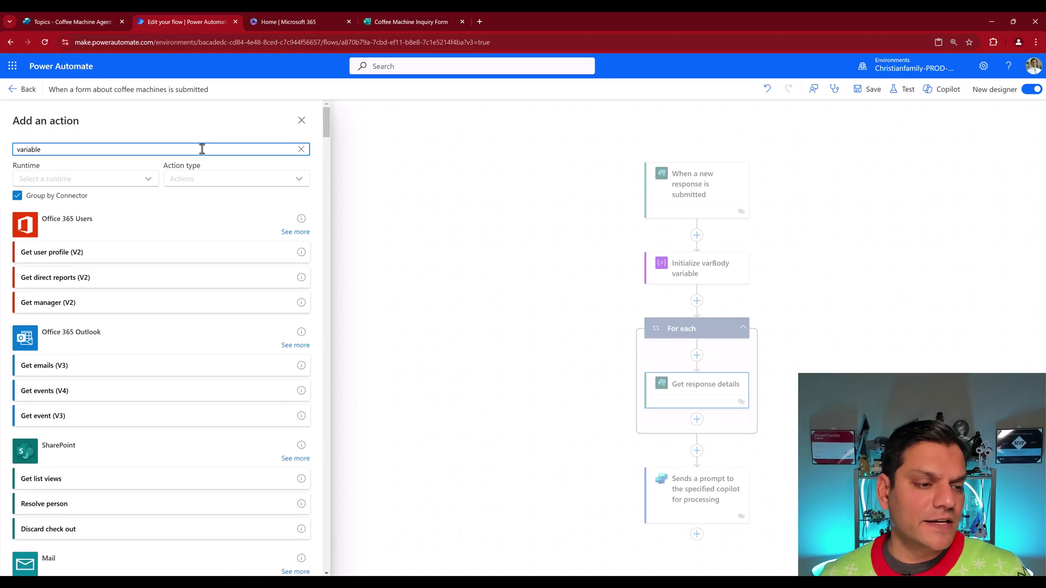
pyautogui.scroll(-10, 159, 346)
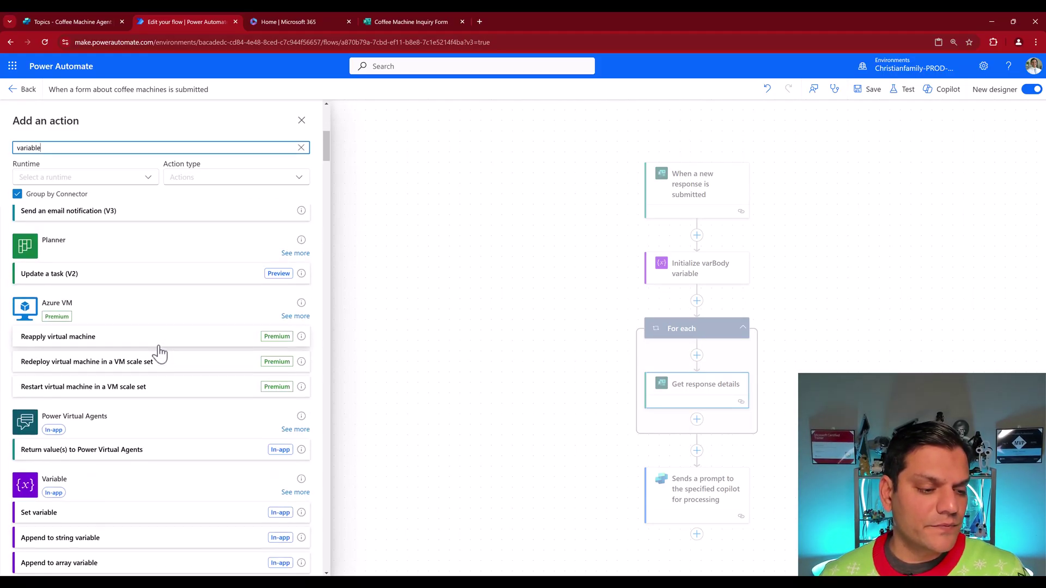
pyautogui.click(80, 378)
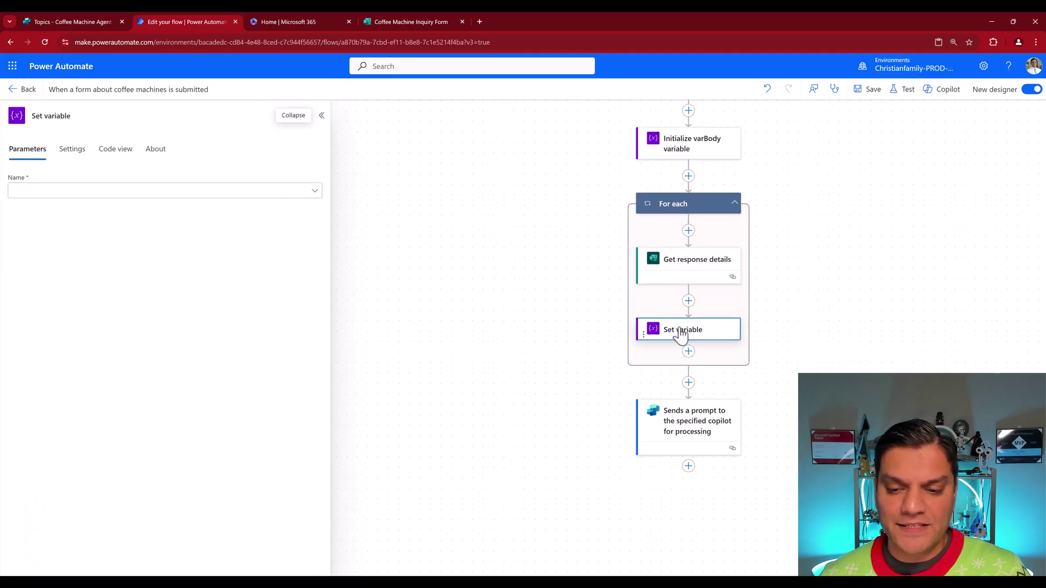
pyautogui.click(314, 191)
pyautogui.click(59, 212)
pyautogui.click(44, 116)
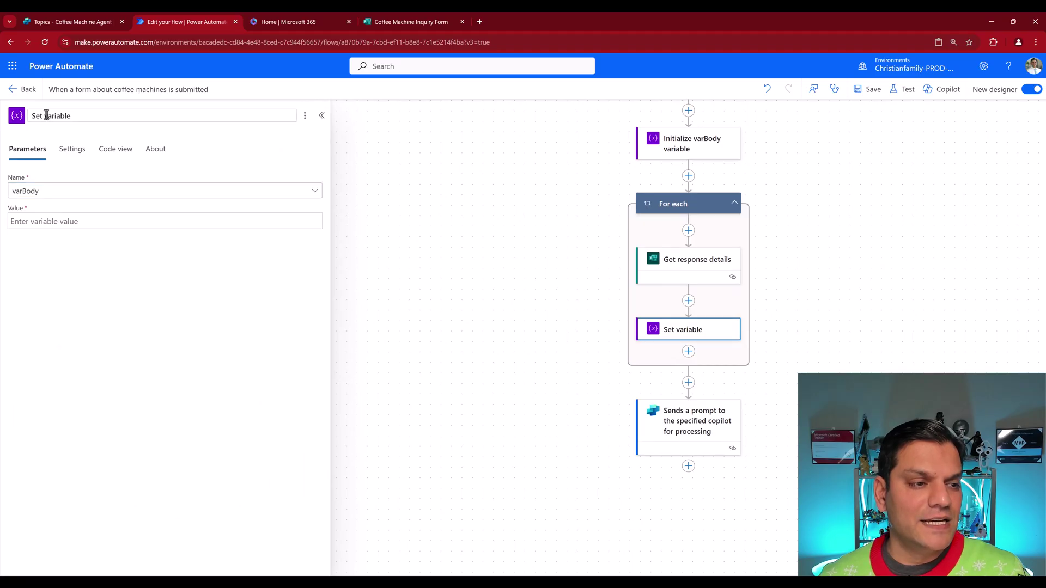
pyautogui.write('varBOdy')
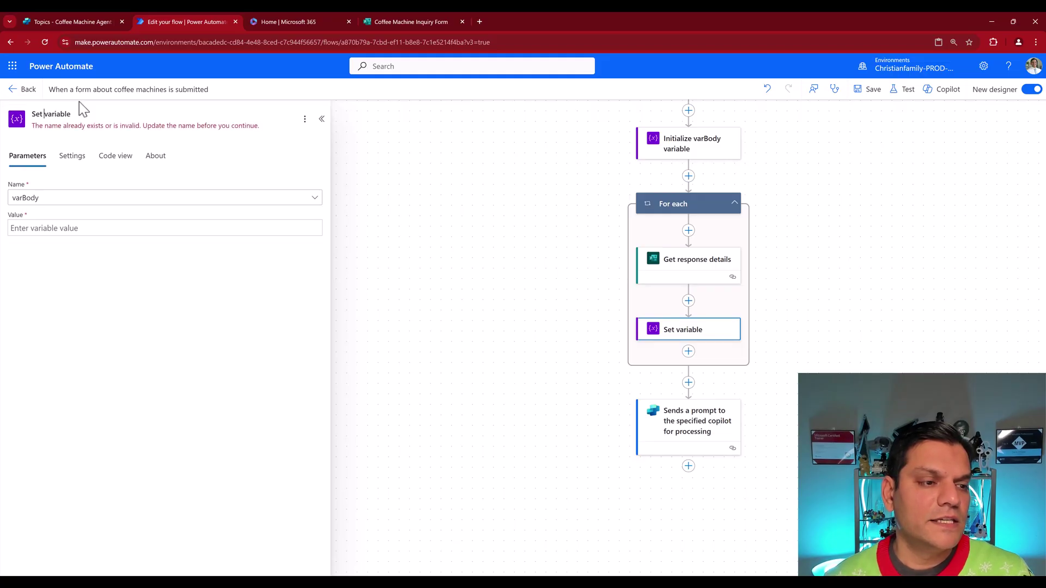
pyautogui.write('arBody')
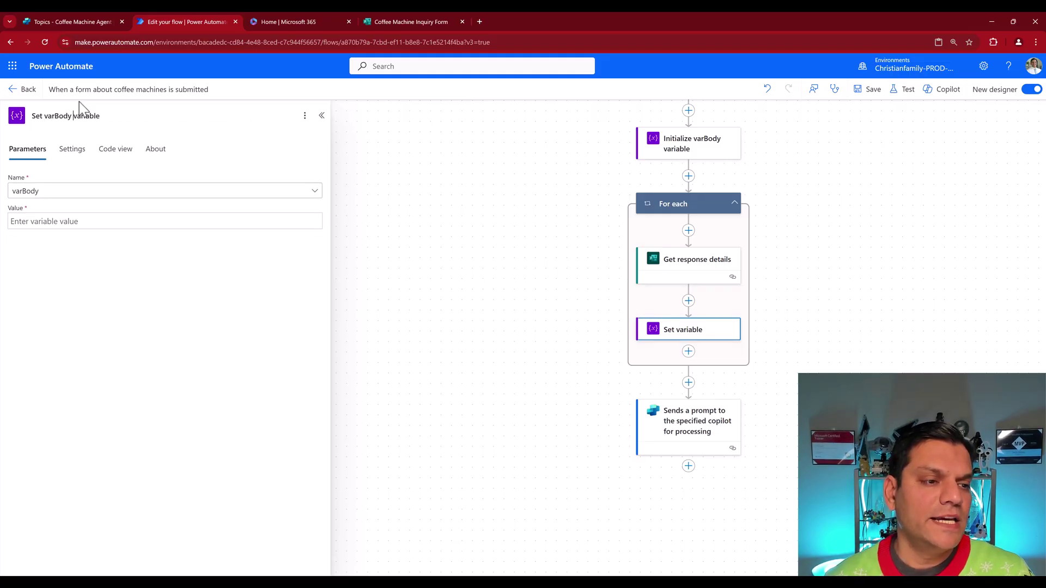
# Step: Insert the Your Name answer as the start of the varBody value
pyautogui.click(82, 223)
pyautogui.click(323, 230)
pyautogui.click(137, 223)
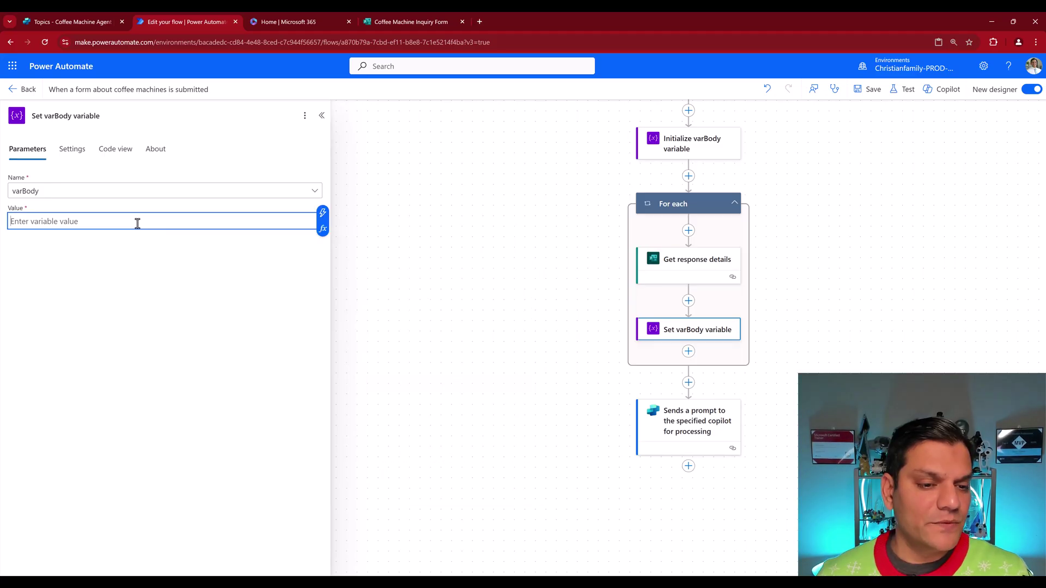
pyautogui.click(322, 231)
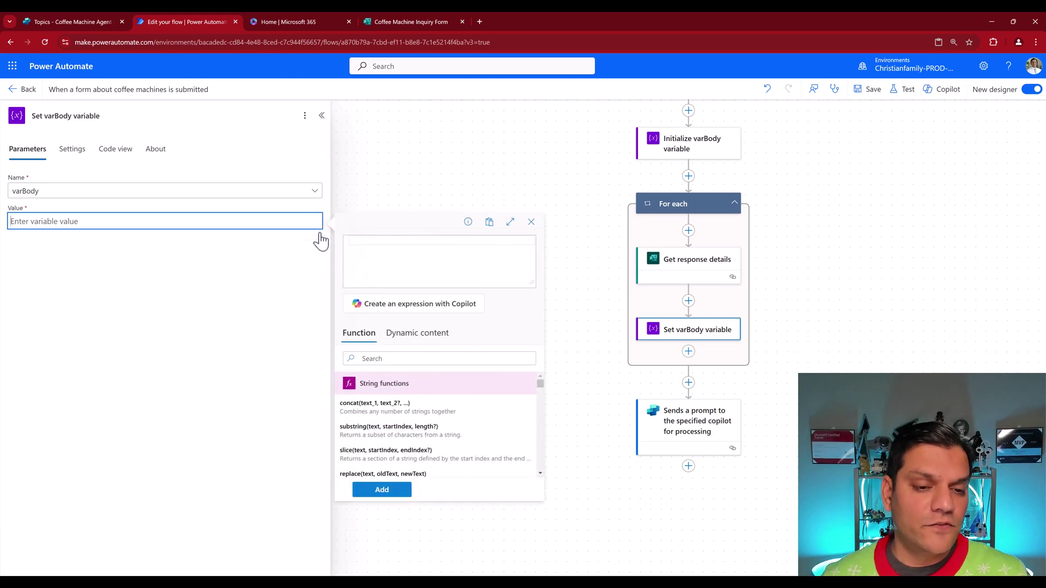
pyautogui.click(408, 339)
pyautogui.click(379, 339)
pyautogui.click(416, 333)
pyautogui.moveTo(540, 394); pyautogui.dragTo(542, 426)
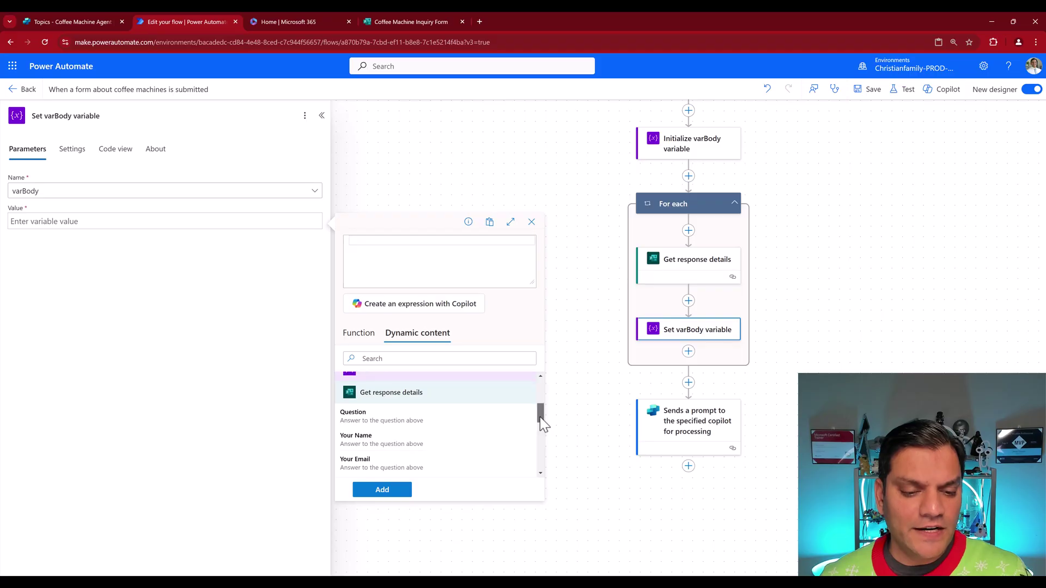
pyautogui.click(403, 442)
pyautogui.click(394, 495)
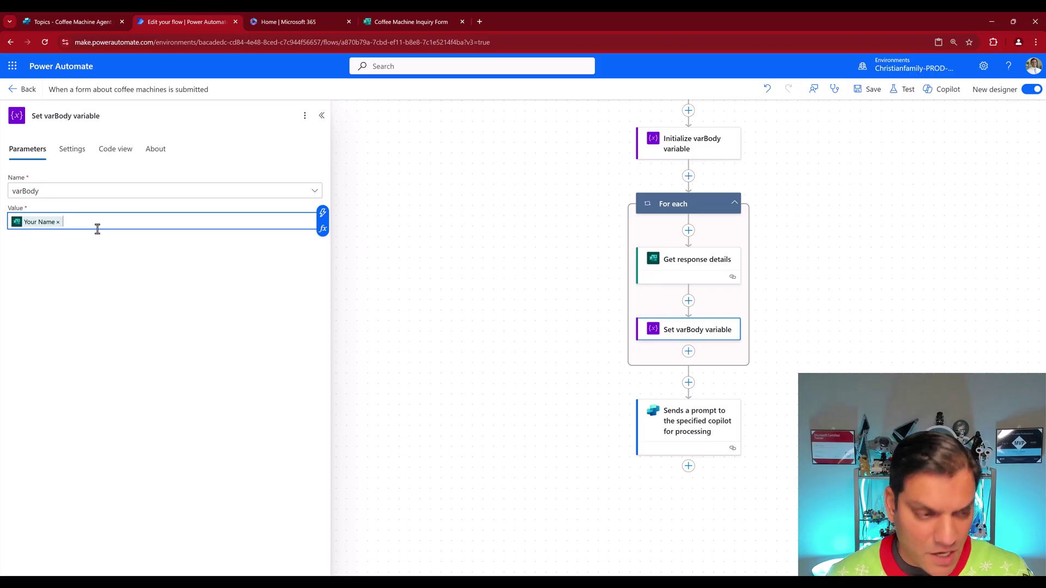
pyautogui.click(331, 229)
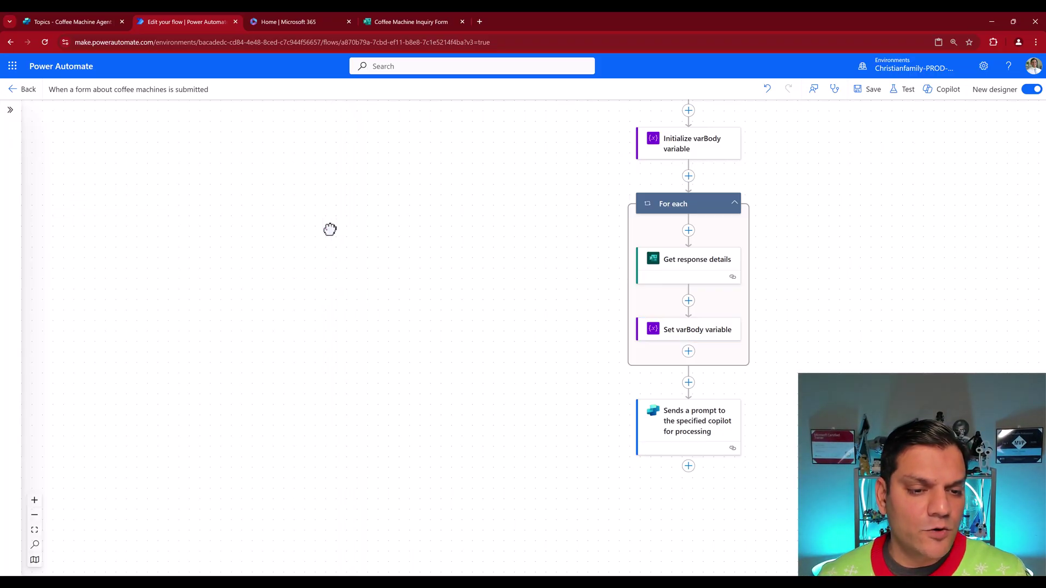
# Step: Append the Your Email and Question answers, comma-separated, and save the flow
pyautogui.click(325, 224)
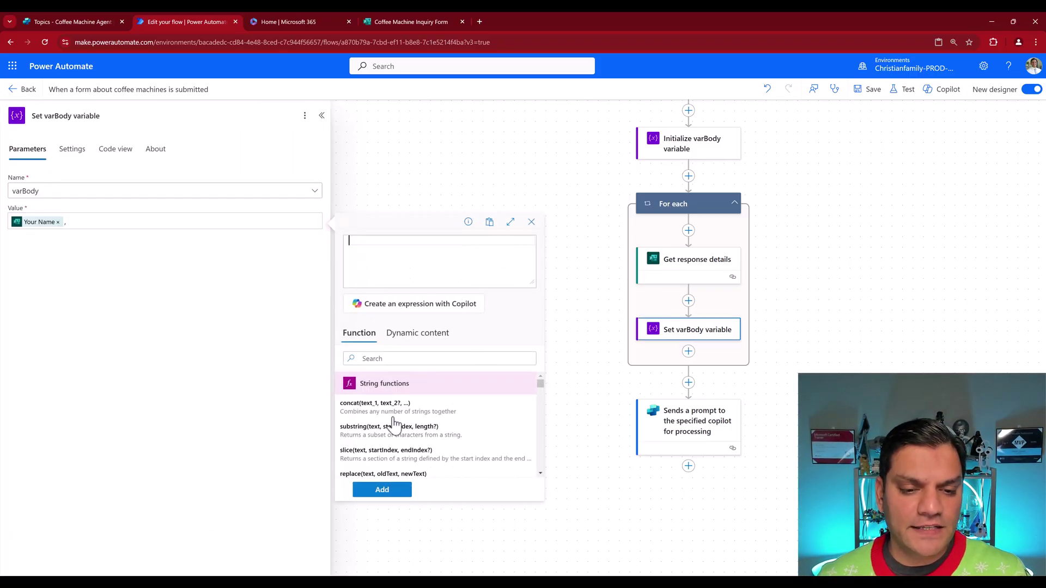
pyautogui.click(398, 337)
pyautogui.moveTo(542, 395); pyautogui.dragTo(541, 419)
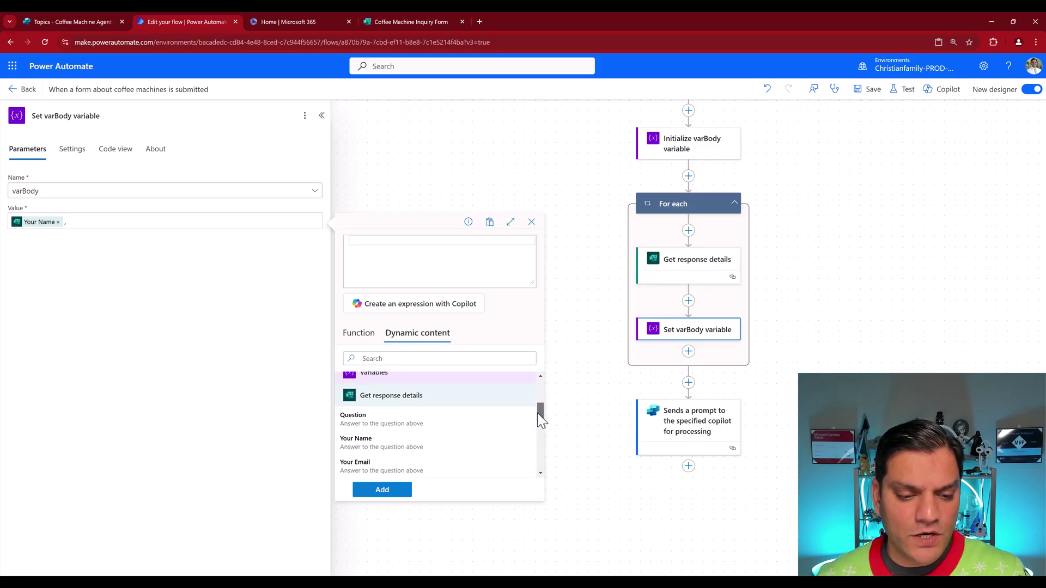
pyautogui.click(384, 466)
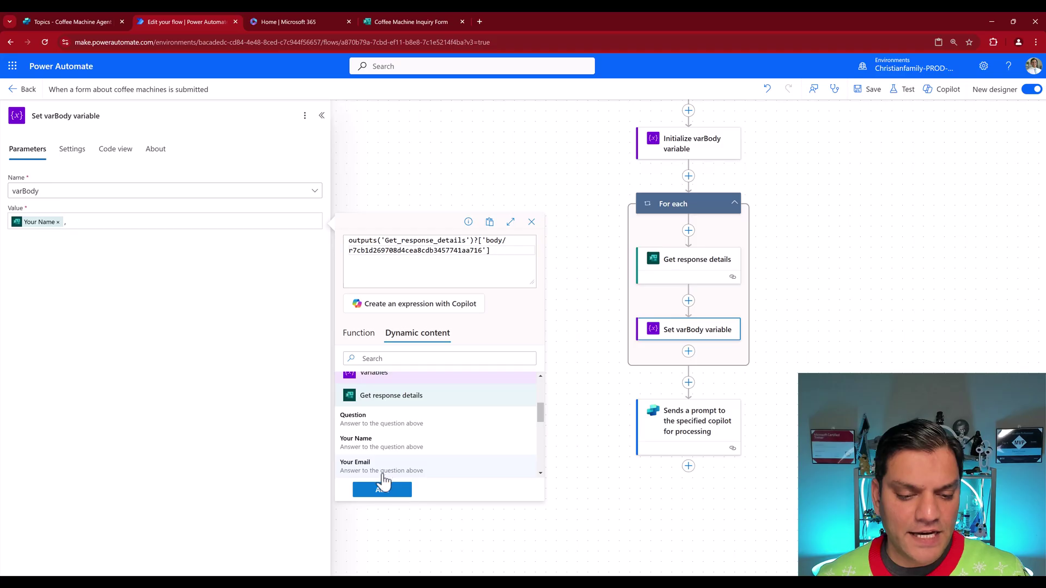
pyautogui.click(382, 491)
pyautogui.write(',')
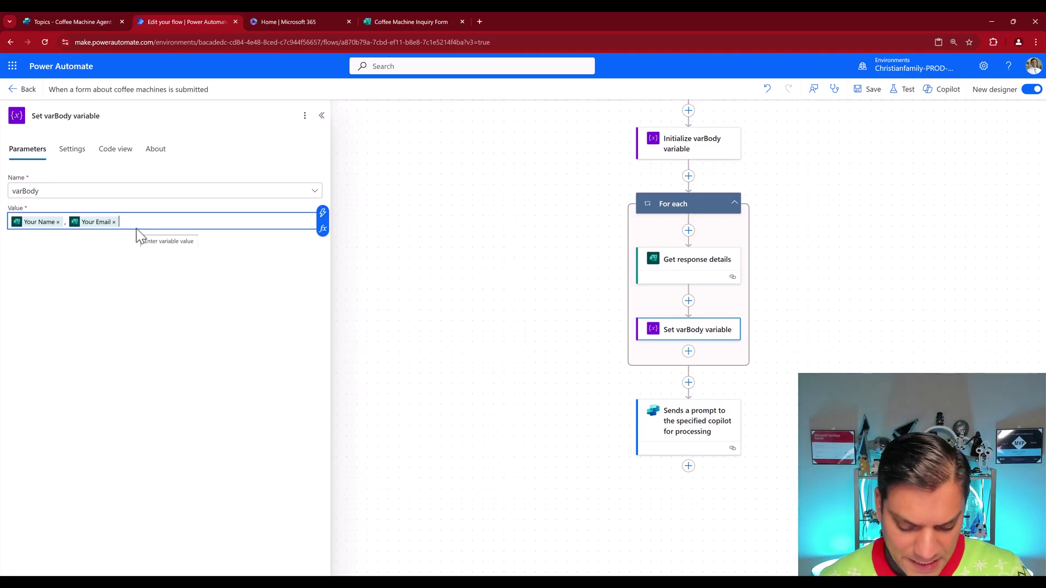
pyautogui.click(323, 228)
pyautogui.click(419, 335)
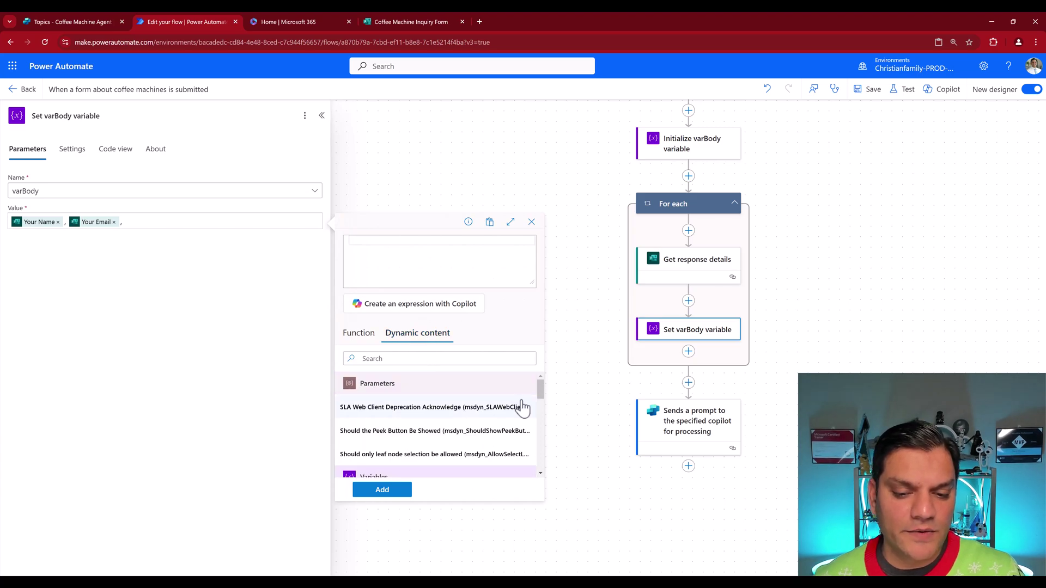
pyautogui.moveTo(540, 391); pyautogui.dragTo(539, 413)
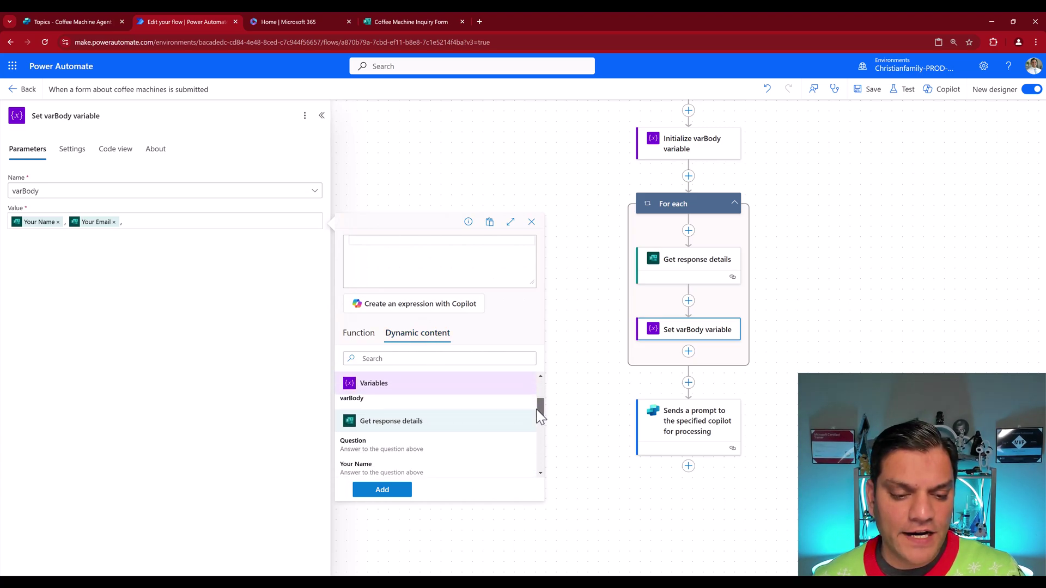
pyautogui.click(367, 444)
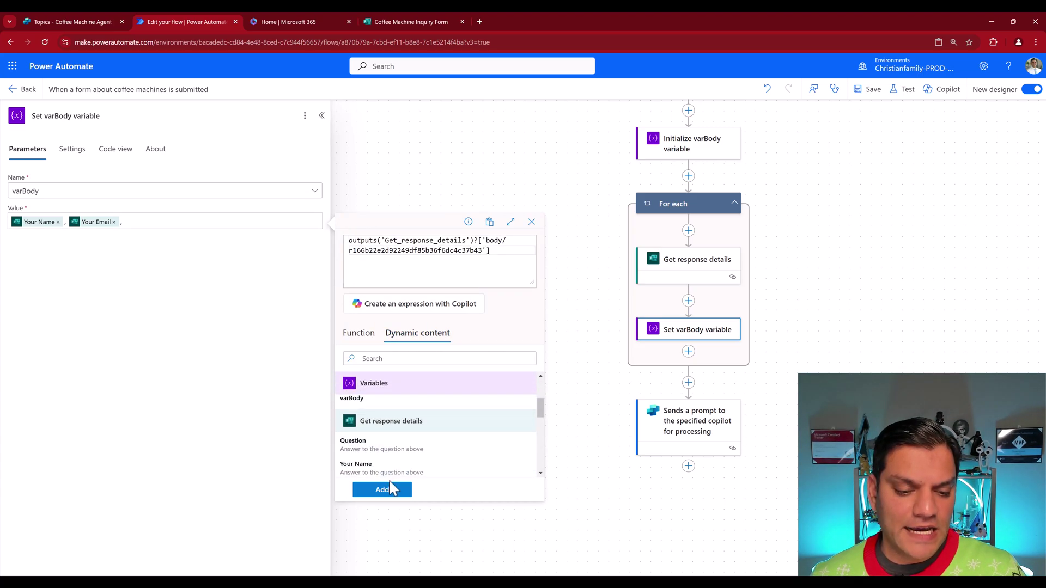
pyautogui.click(391, 490)
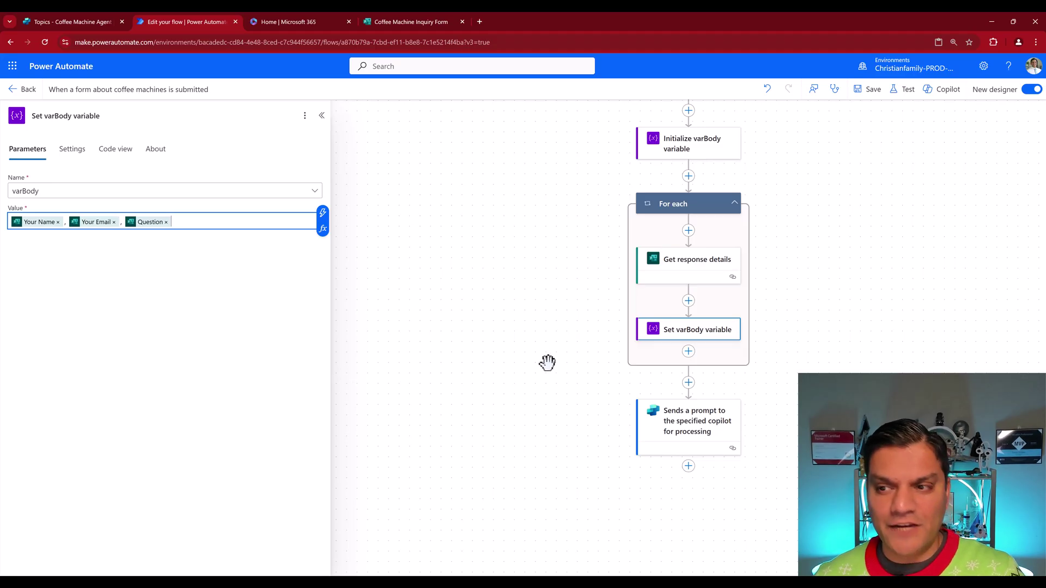
pyautogui.click(873, 99)
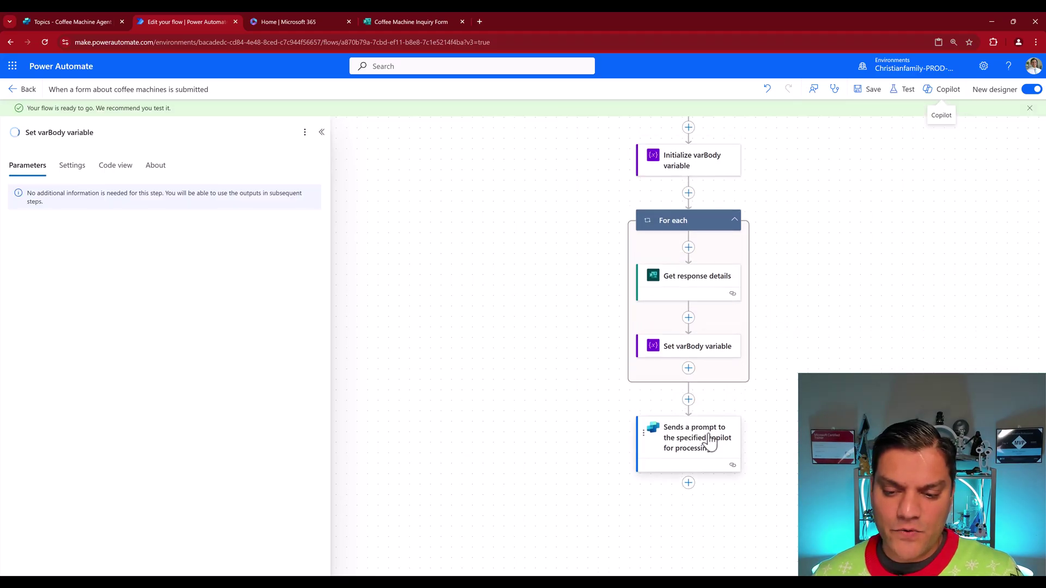
# Step: Replace the Body token in the copilot prompt message with the varBody variable
pyautogui.click(708, 442)
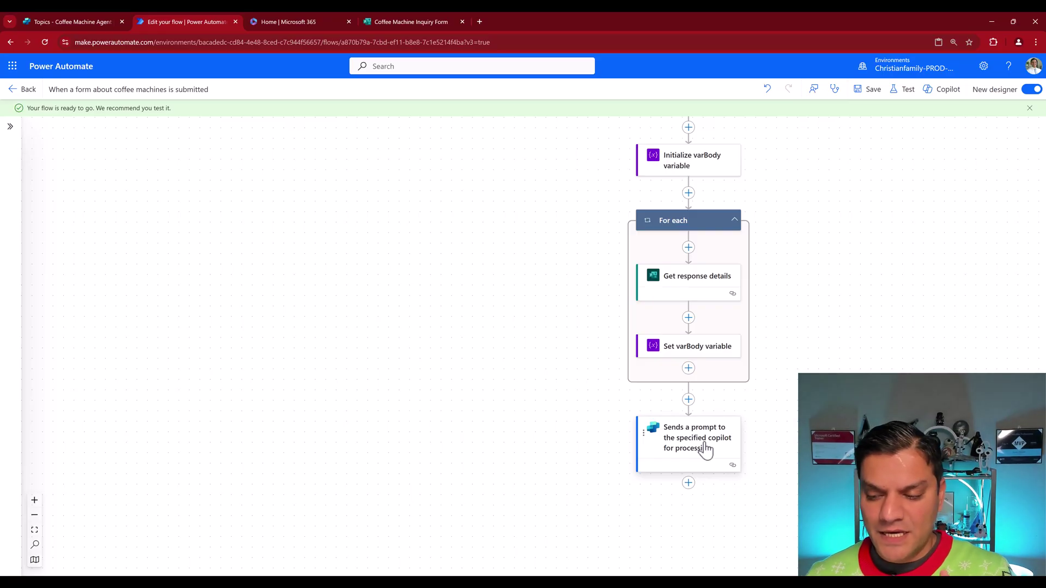
pyautogui.click(706, 450)
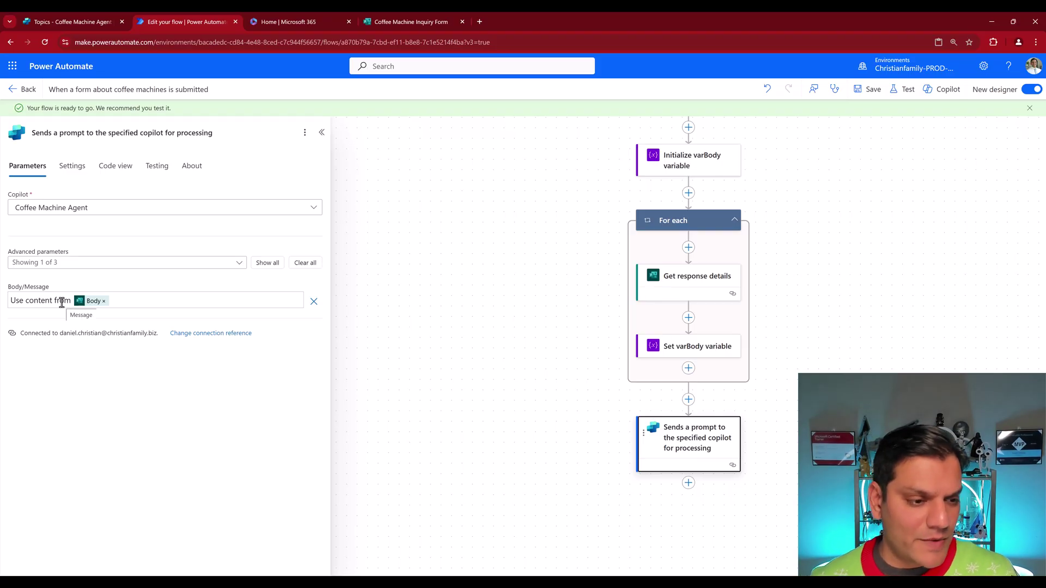
pyautogui.click(104, 301)
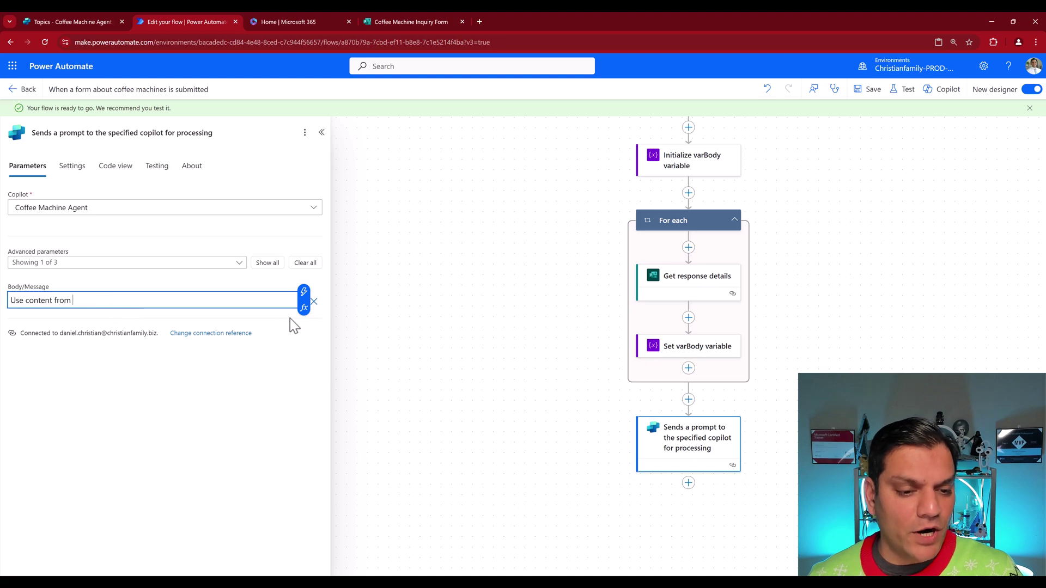
pyautogui.click(304, 307)
pyautogui.click(422, 405)
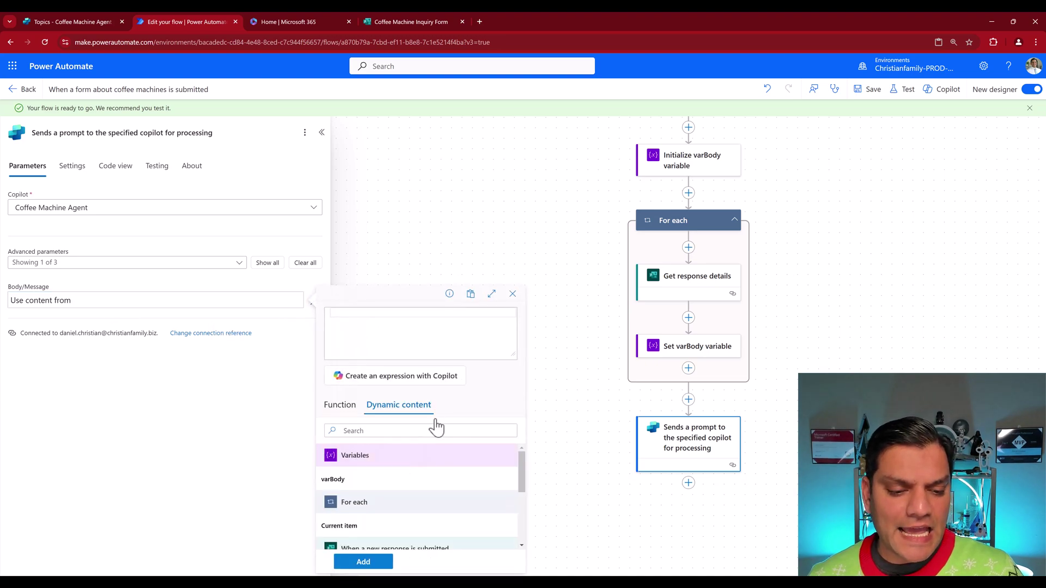
pyautogui.click(332, 480)
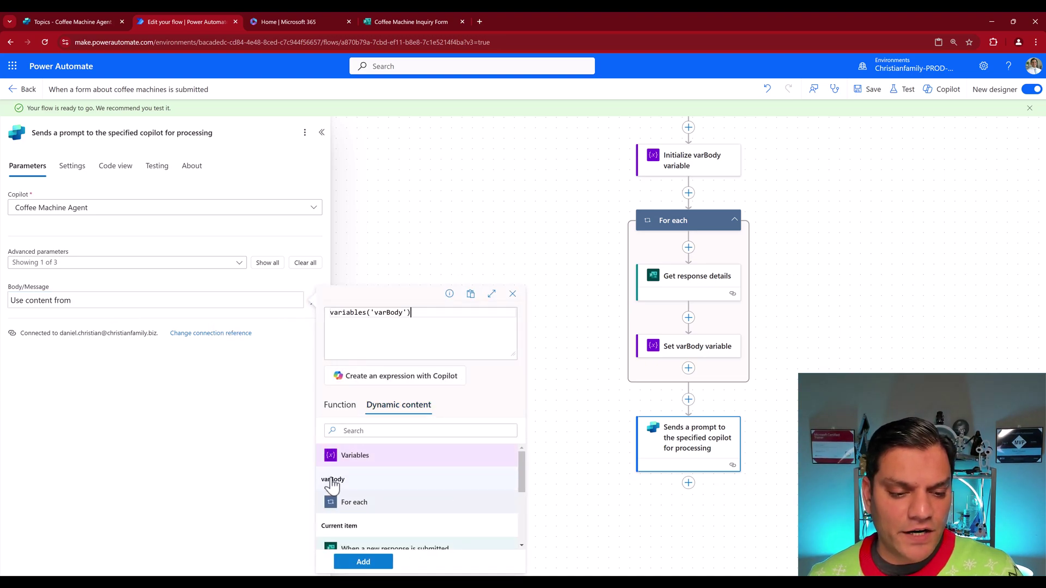
pyautogui.click(363, 561)
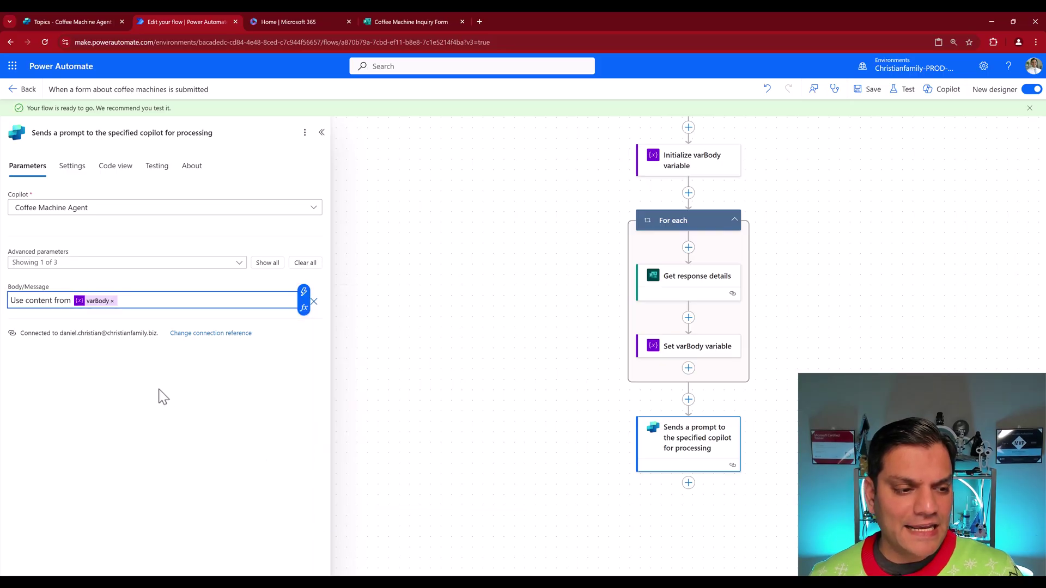
pyautogui.click(205, 350)
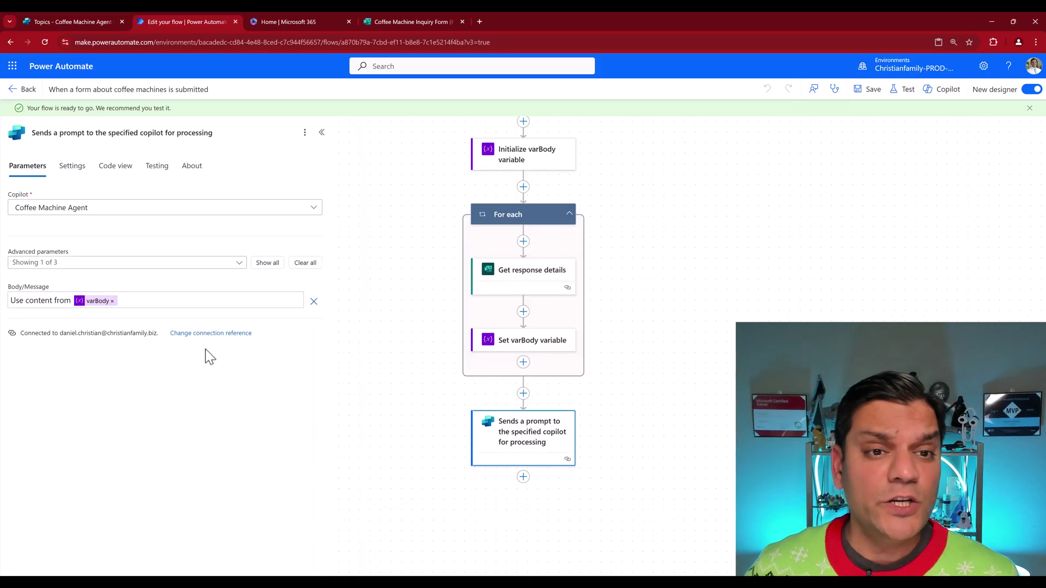
pyautogui.click(382, 22)
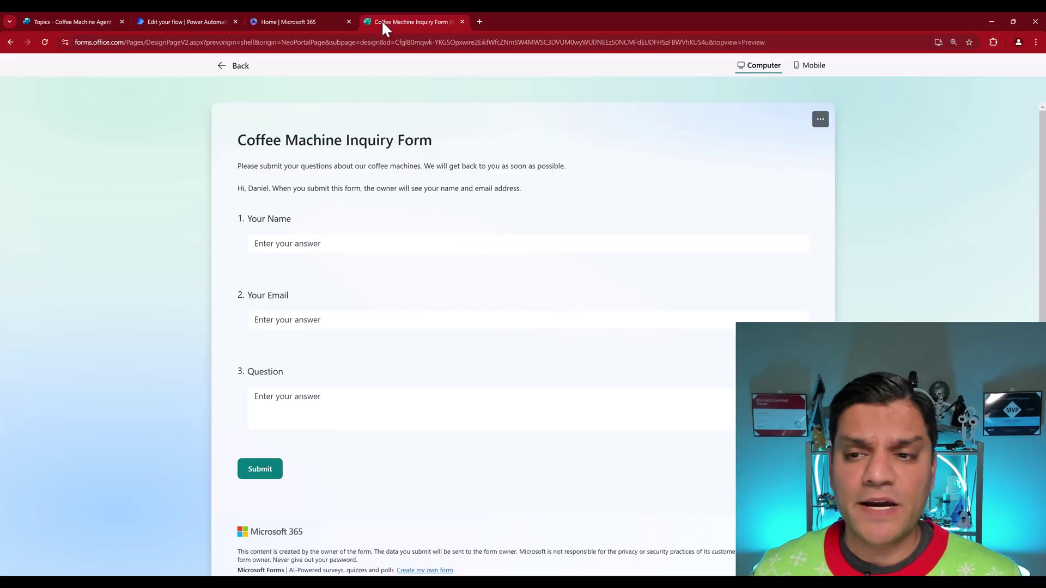
# Step: Reopen the form preview and enter a test name and email address
pyautogui.click(236, 70)
pyautogui.click(784, 92)
pyautogui.click(344, 244)
pyautogui.press('Tab')
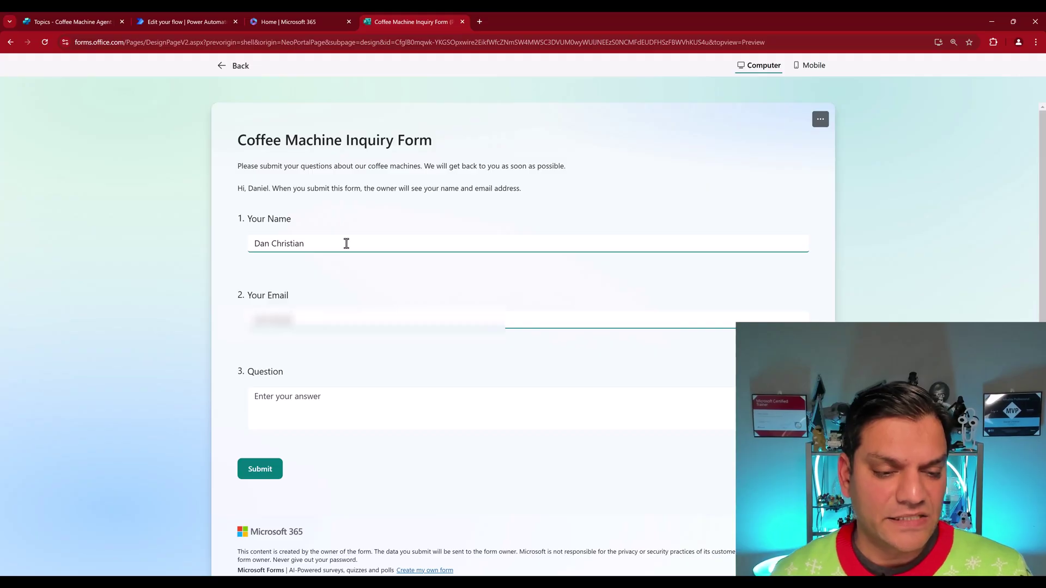
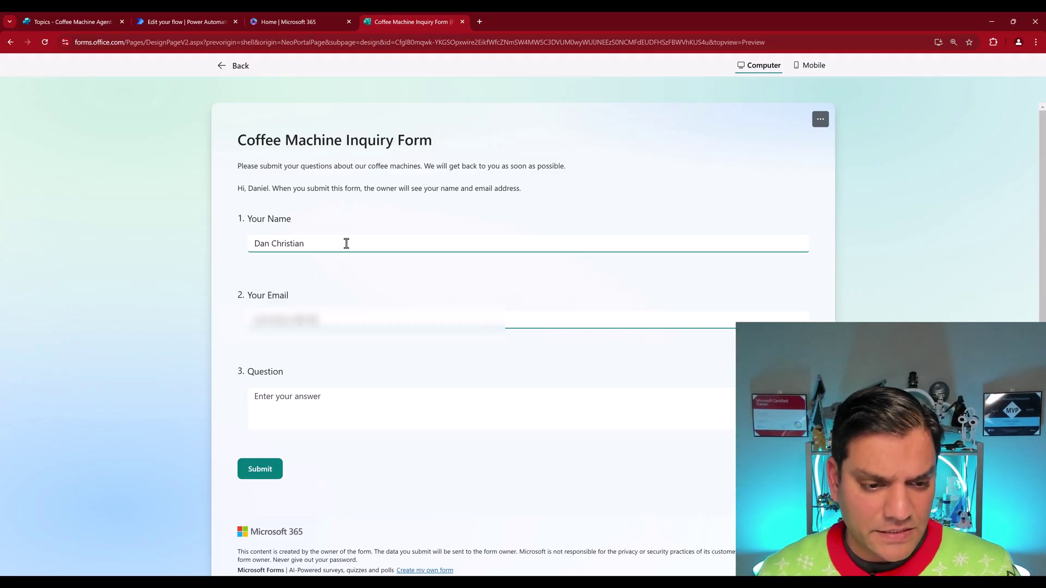
# Step: Paste the under-$300 question, submit it, and return to the flow's details page
pyautogui.press('Tab')
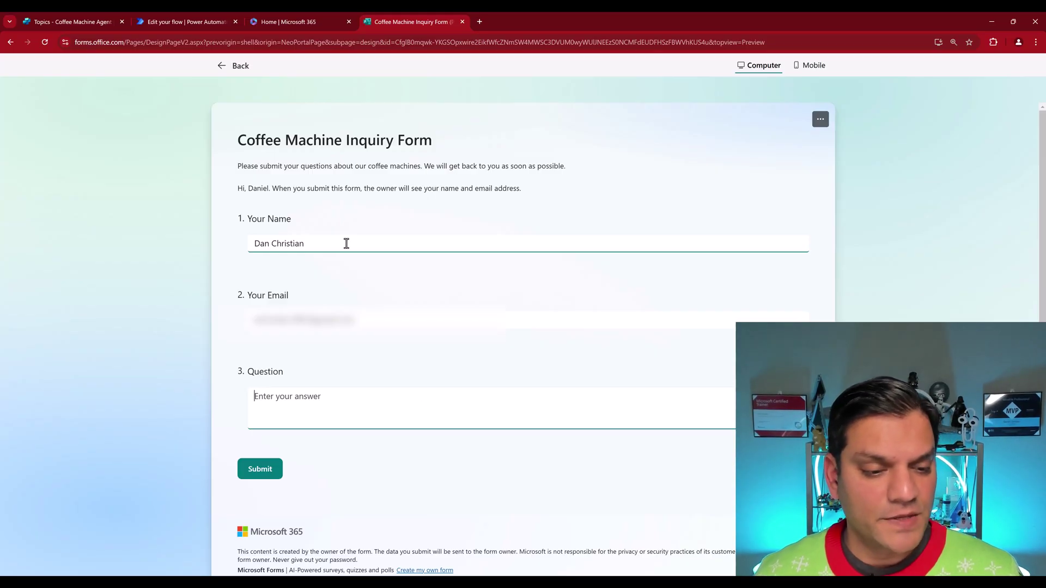
pyautogui.write('Are there any coffee machines that are less than $300?')
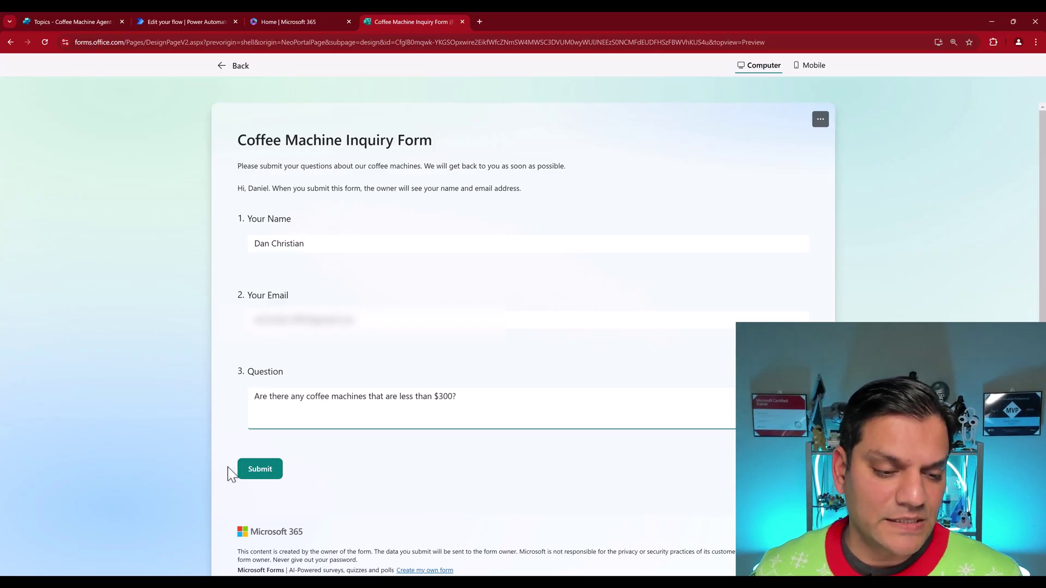
pyautogui.click(250, 475)
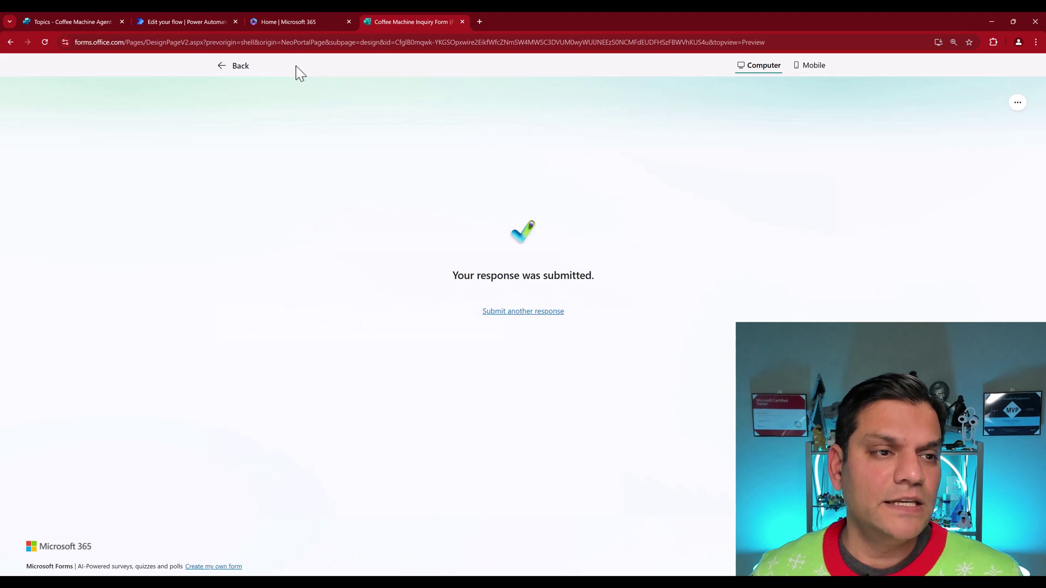
pyautogui.click(179, 16)
pyautogui.click(23, 88)
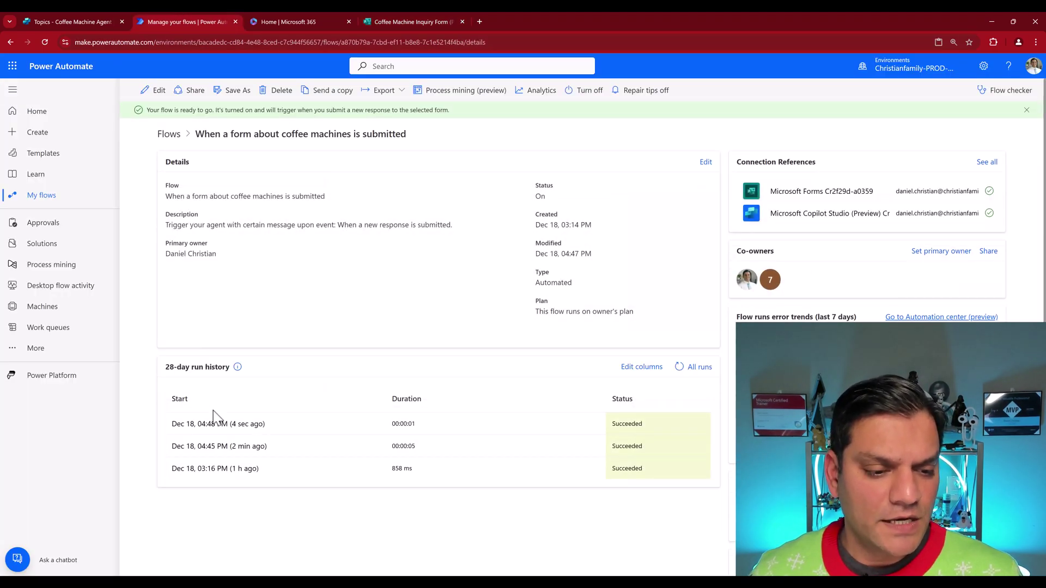
# Step: Inspect the latest run's varBody, Get response details and prompt steps for the form's answers
pyautogui.click(239, 428)
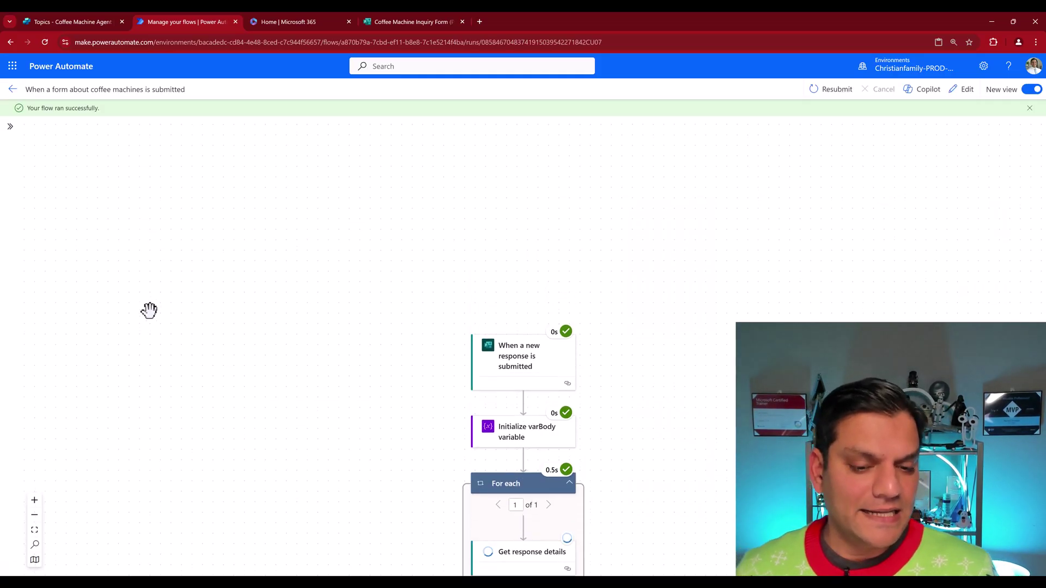
pyautogui.click(511, 366)
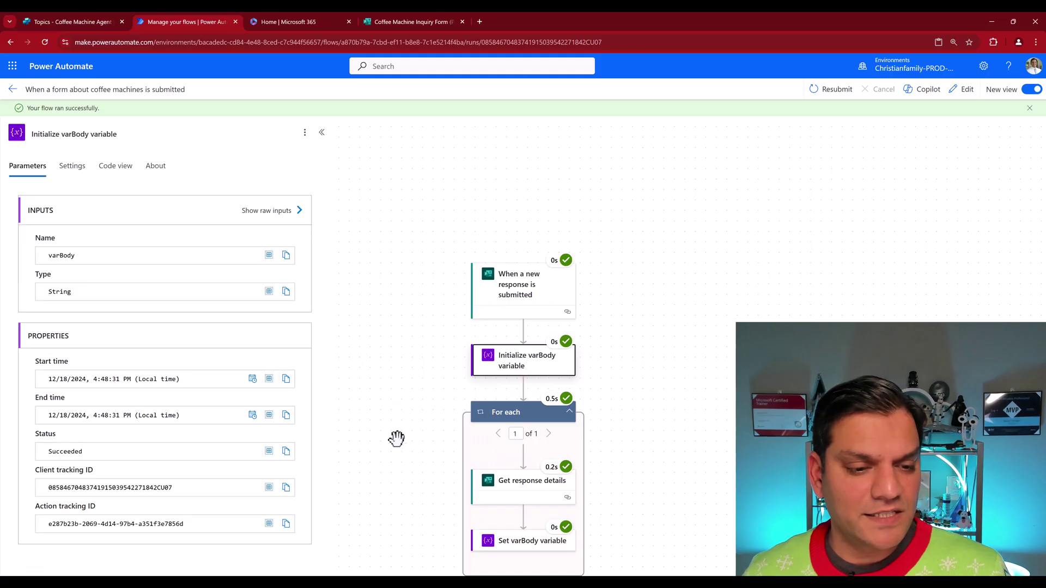
pyautogui.click(531, 423)
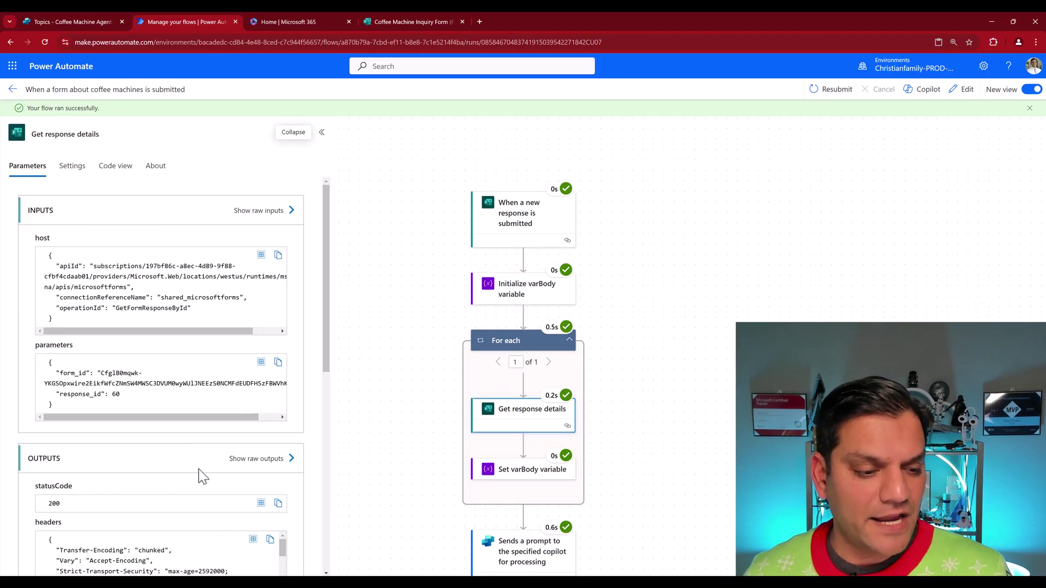
pyautogui.scroll(-2, 203, 474)
pyautogui.scroll(-3, 211, 523)
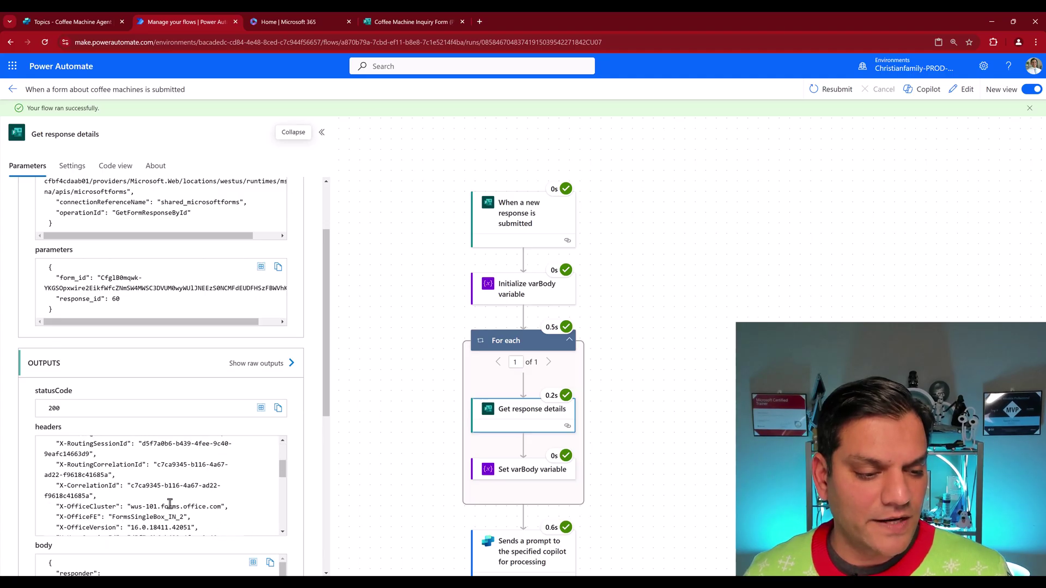
pyautogui.scroll(-2, 355, 513)
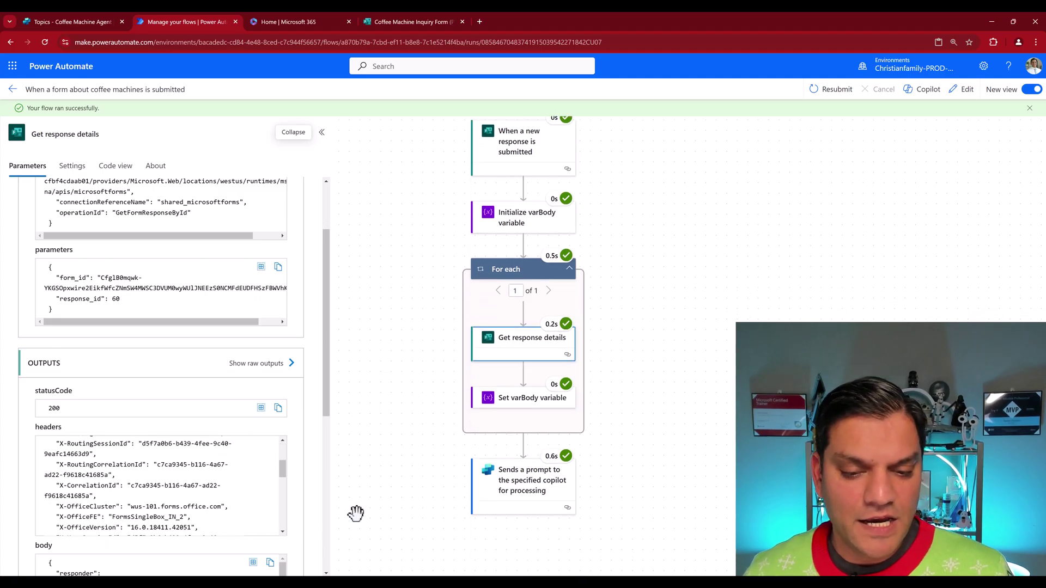
pyautogui.click(515, 485)
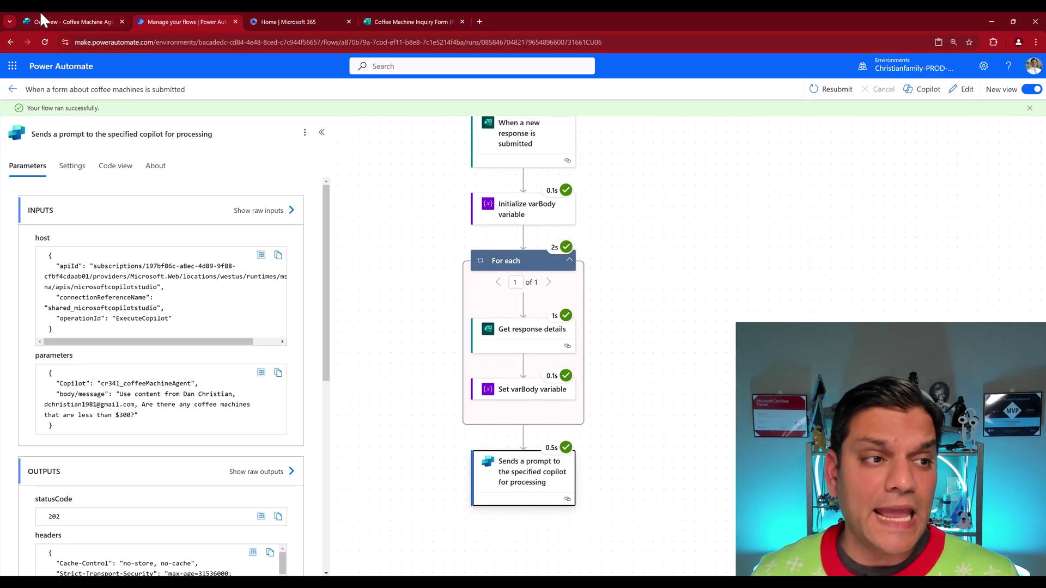
pyautogui.click(41, 12)
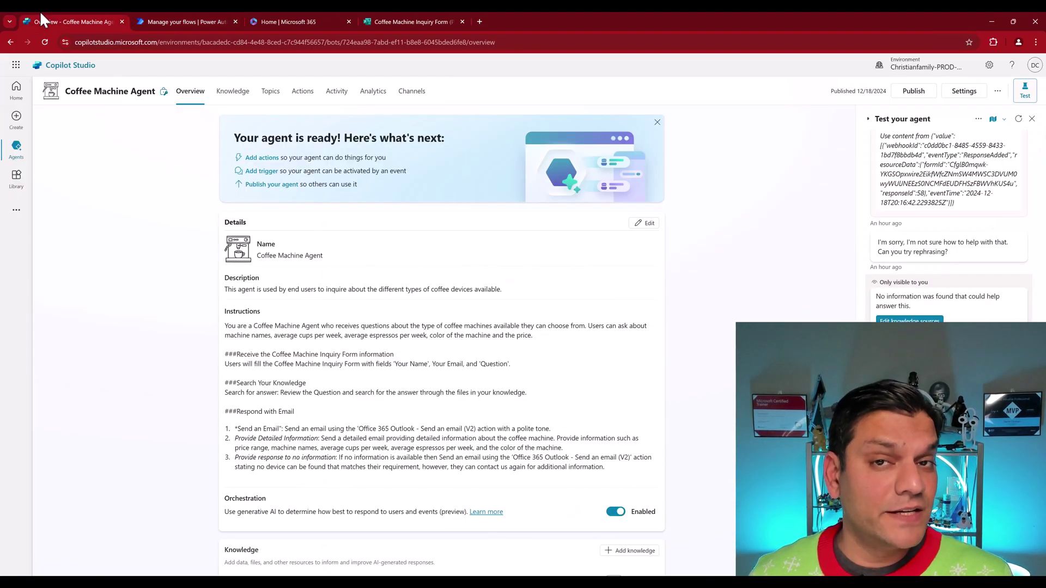
# Step: Check the agent's activity runs and a run's activity map, then view its still-empty Actions page
pyautogui.click(334, 97)
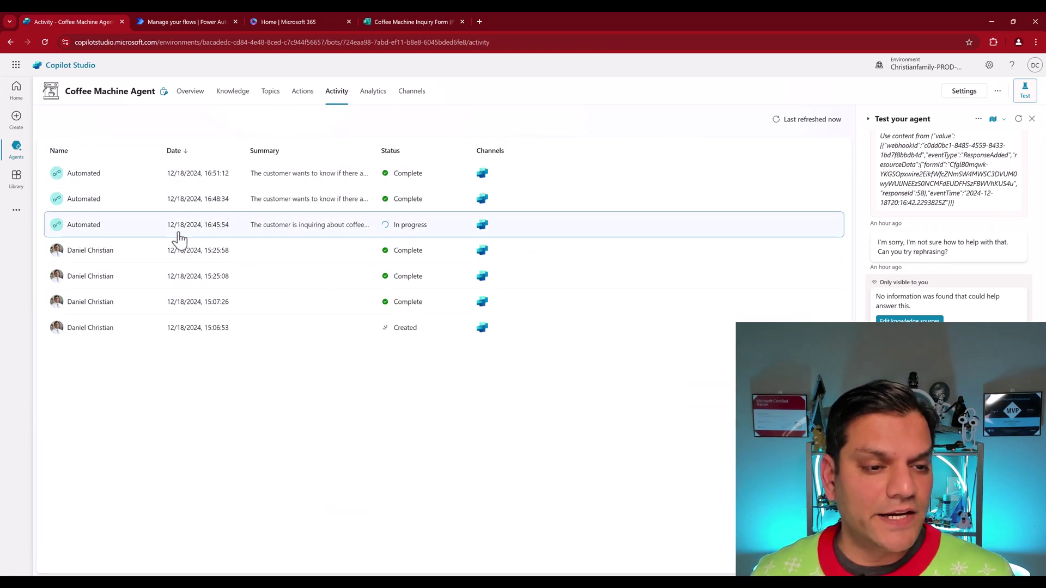
pyautogui.click(279, 230)
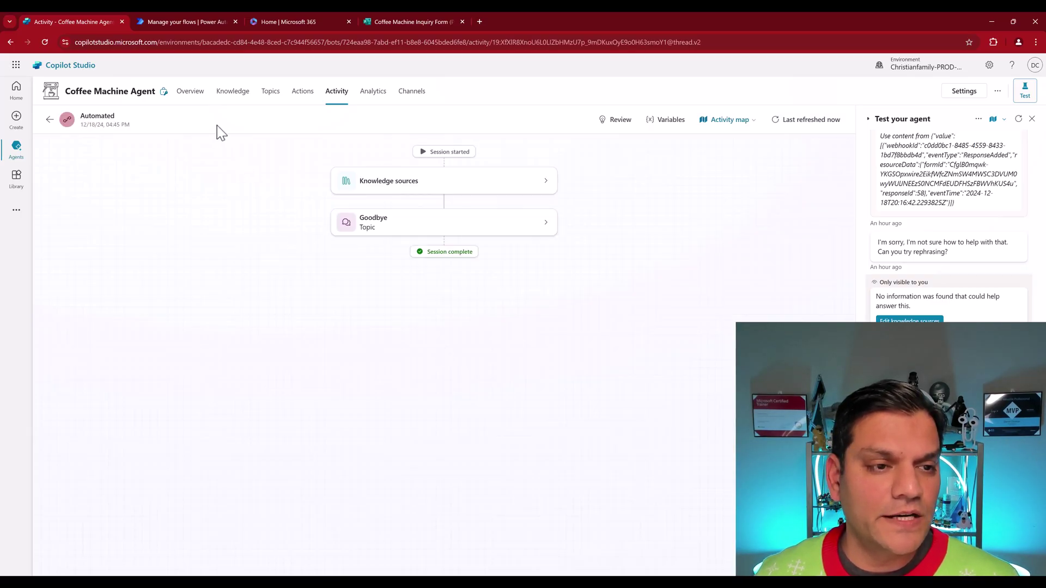
pyautogui.click(317, 105)
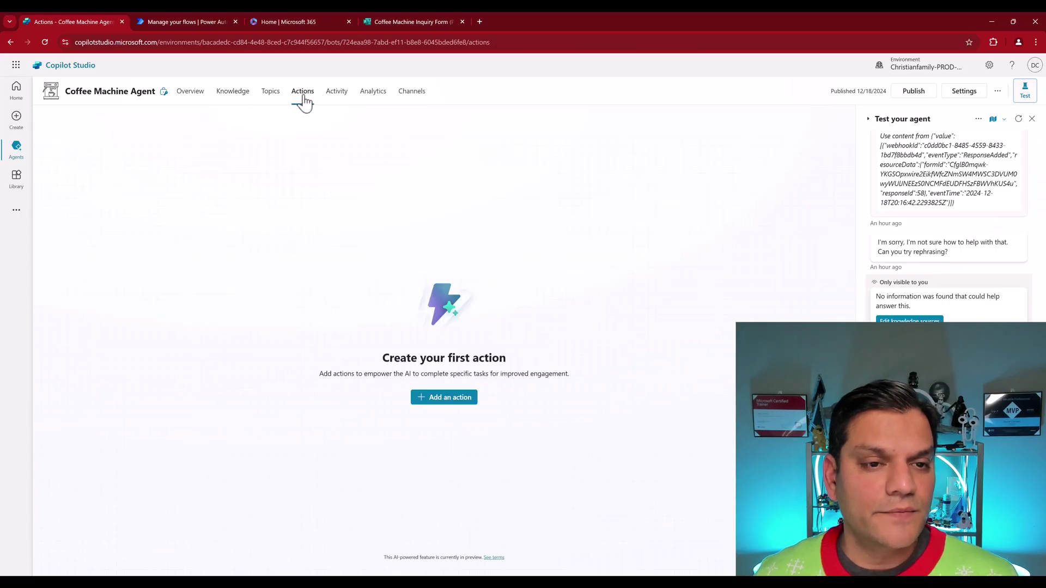
pyautogui.click(335, 99)
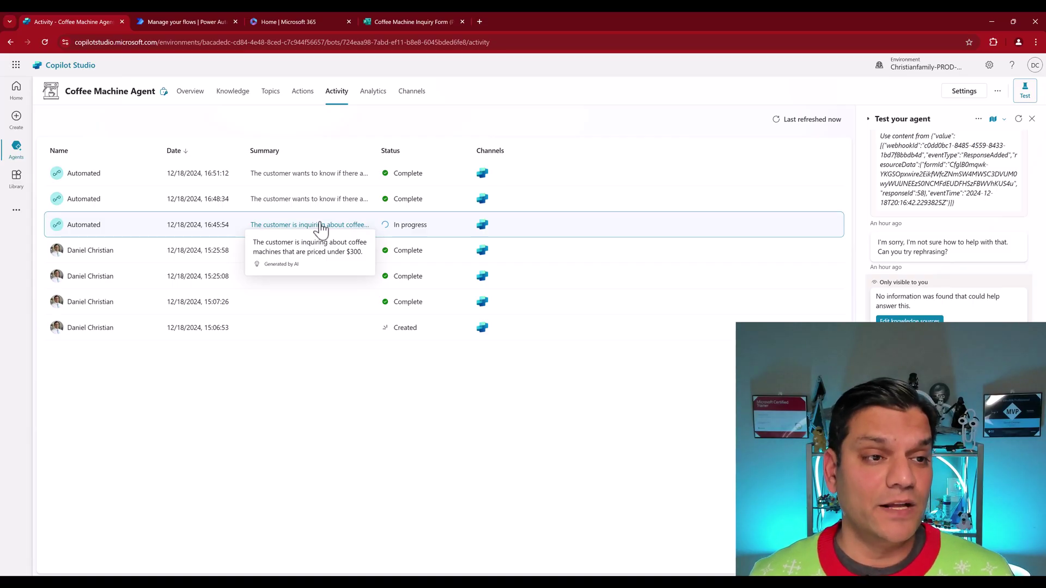
pyautogui.click(302, 100)
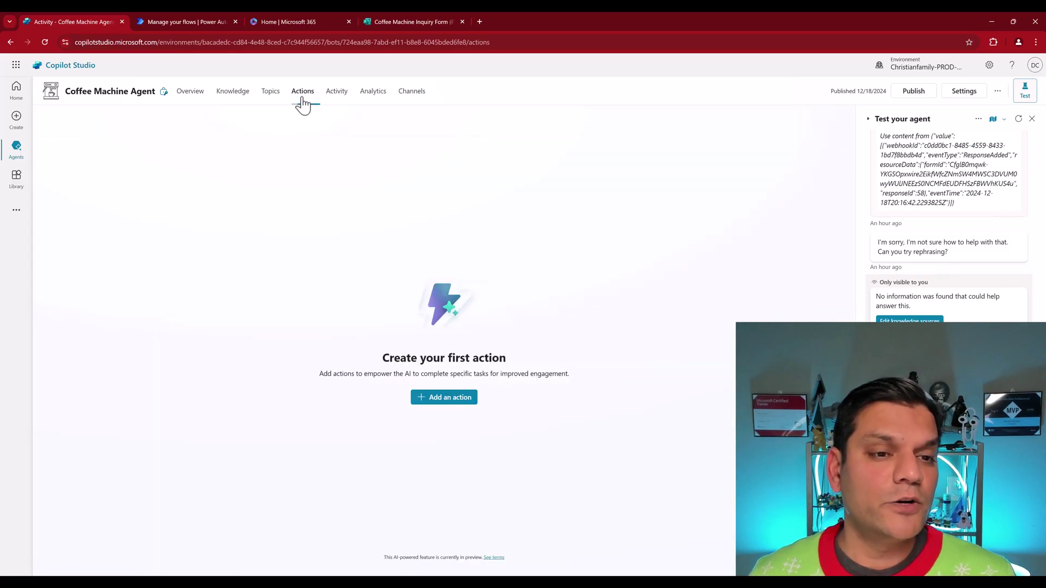
# Step: Add a new action by searching 'Office 365 Outlook' and picking Send an email (V2)
pyautogui.click(426, 397)
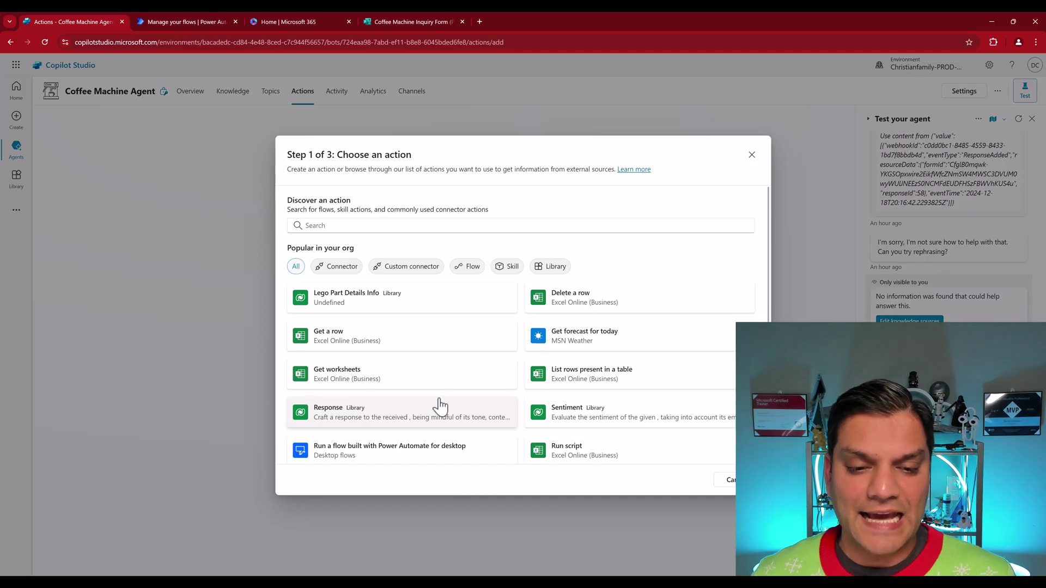
pyautogui.click(381, 228)
pyautogui.write('O')
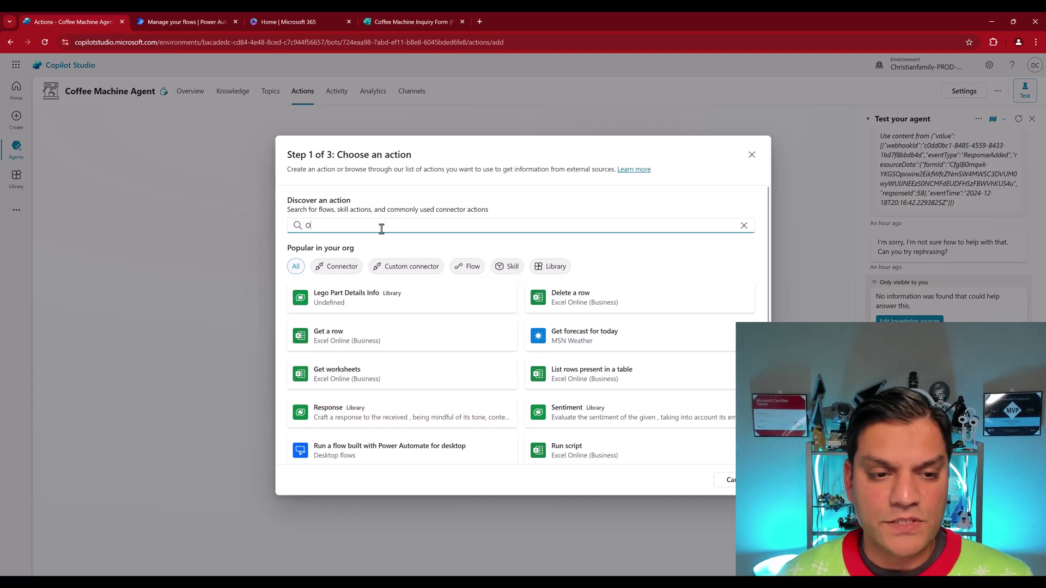
pyautogui.write('ffice 365')
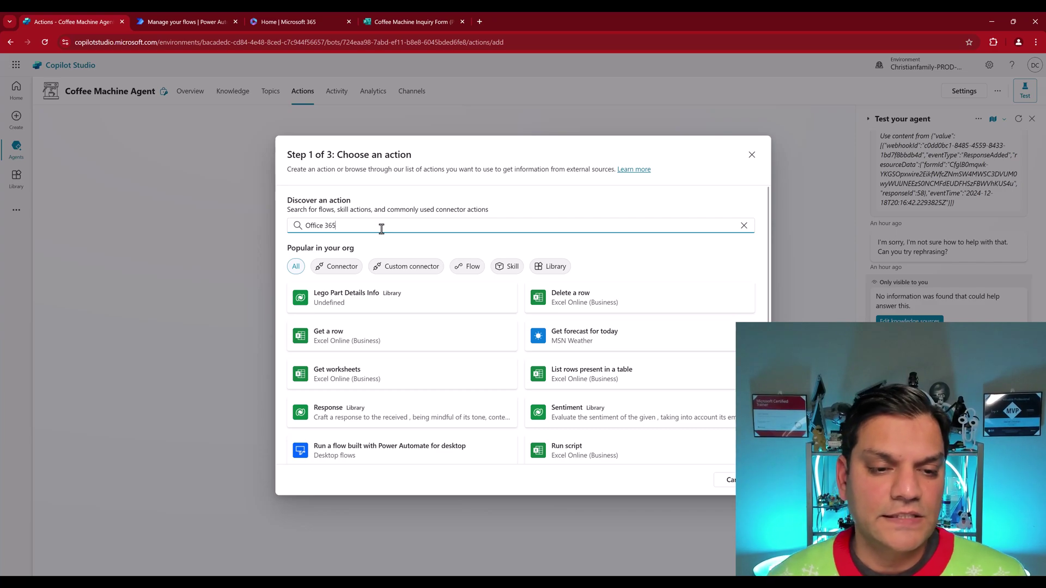
pyautogui.write(' Outlook')
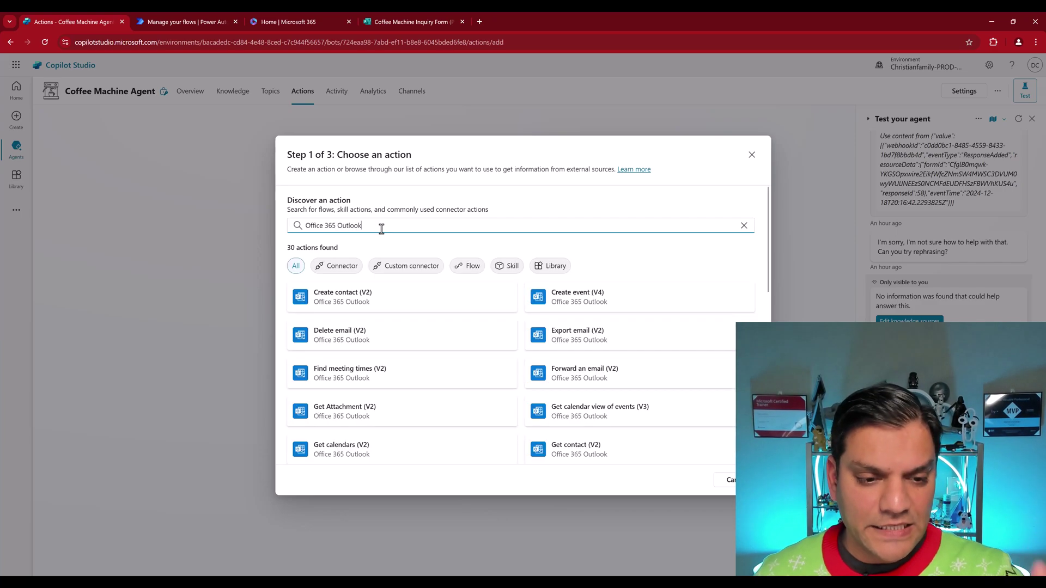
pyautogui.scroll(-2, 397, 385)
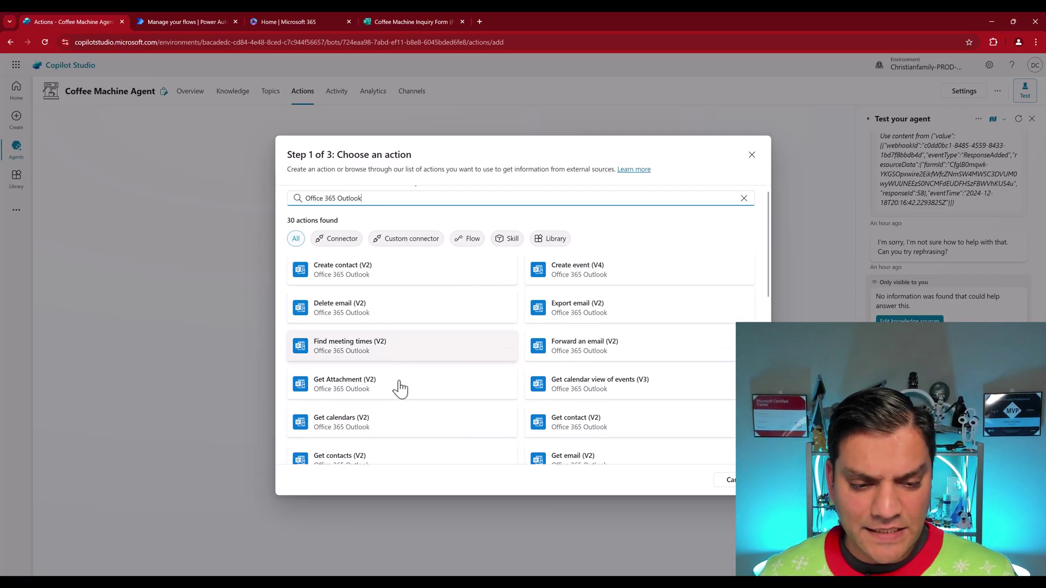
pyautogui.scroll(-4, 402, 388)
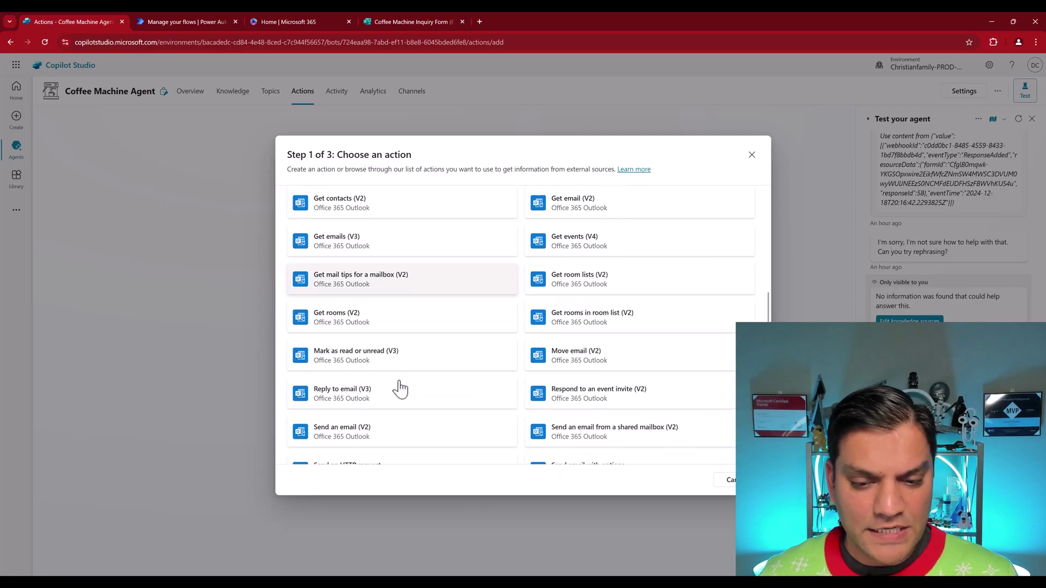
pyautogui.scroll(-1, 370, 388)
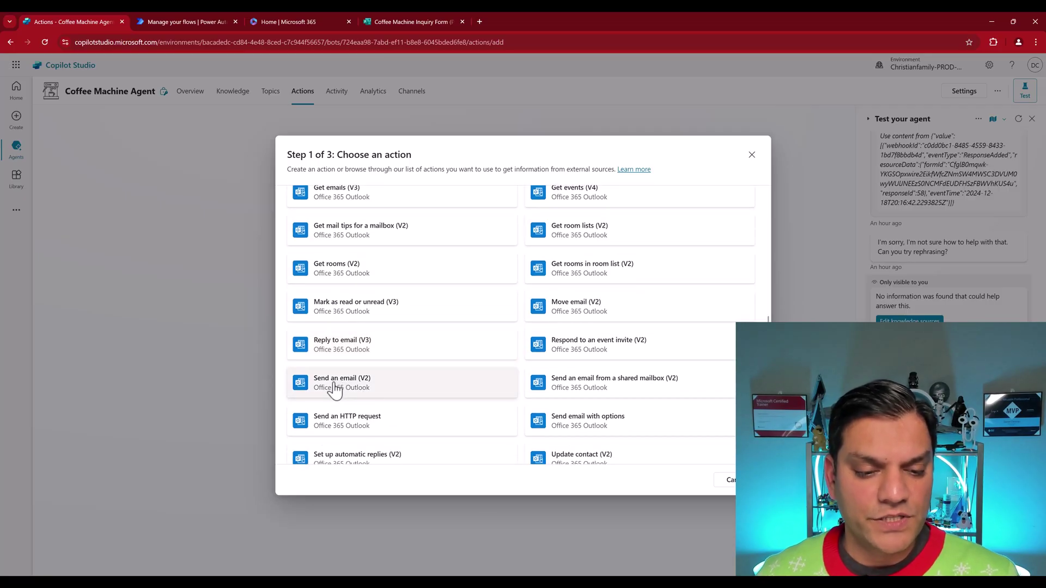
pyautogui.click(334, 385)
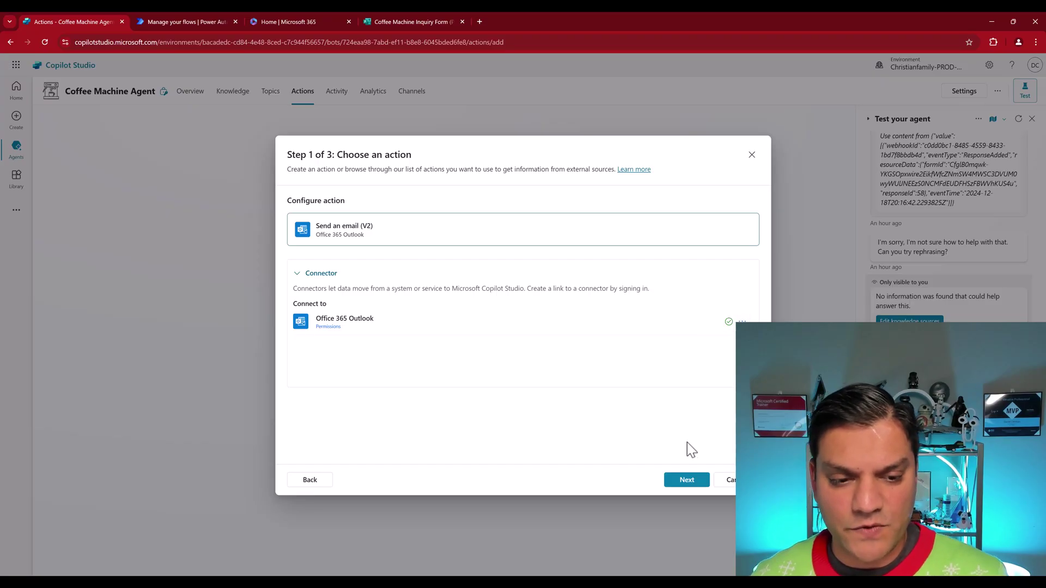
# Step: Review the Send an email (V2) inputs and outputs, cancel input editing, and continue to Step 3 of 3
pyautogui.click(687, 480)
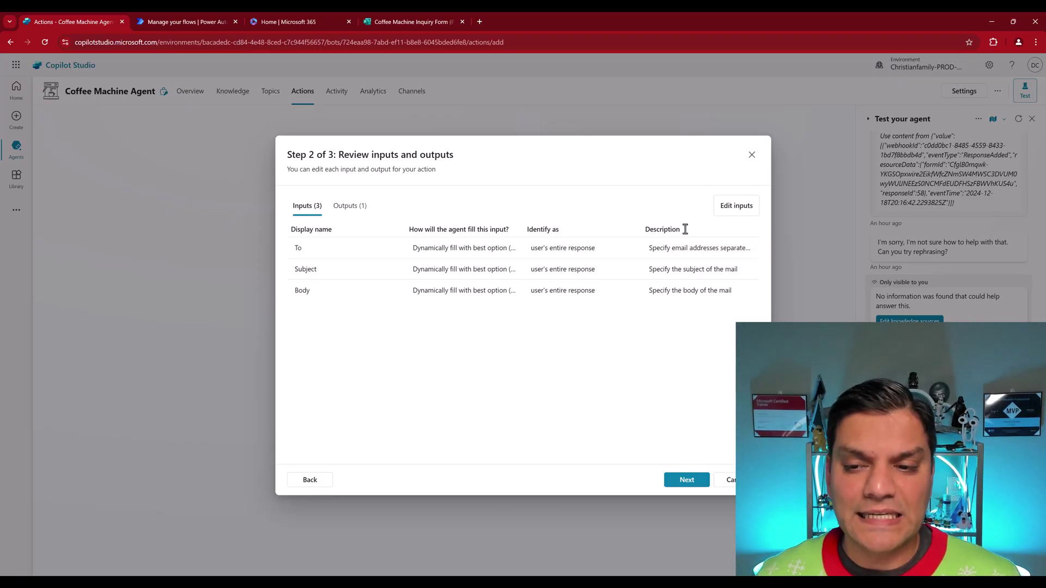
pyautogui.click(723, 217)
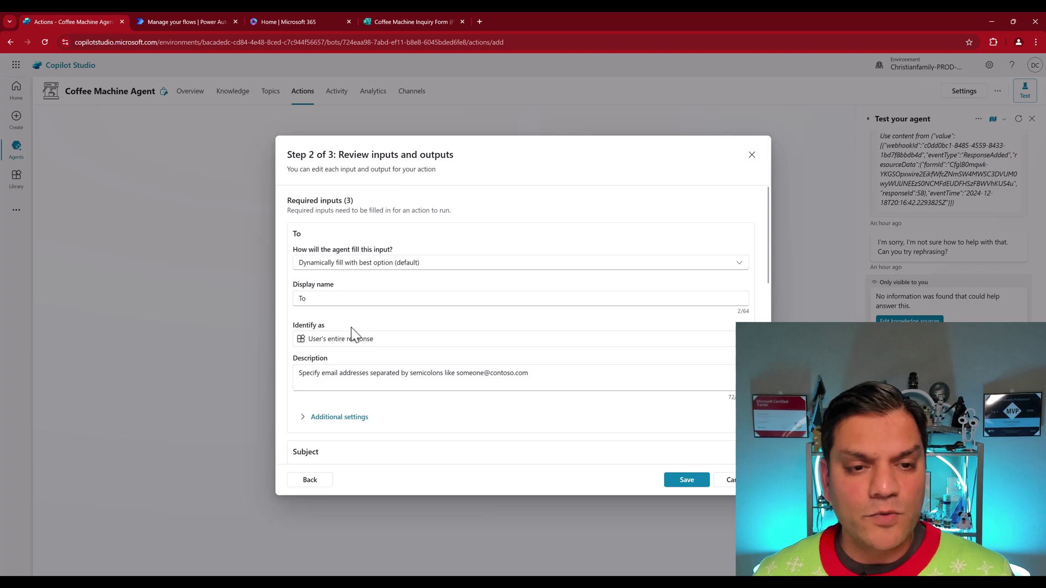
pyautogui.scroll(-2, 351, 332)
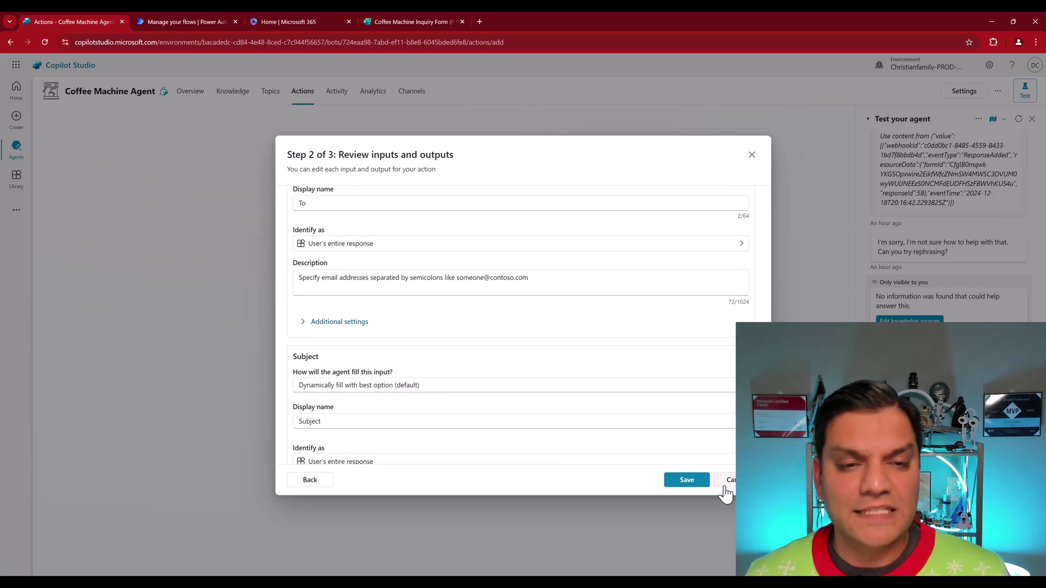
pyautogui.click(725, 488)
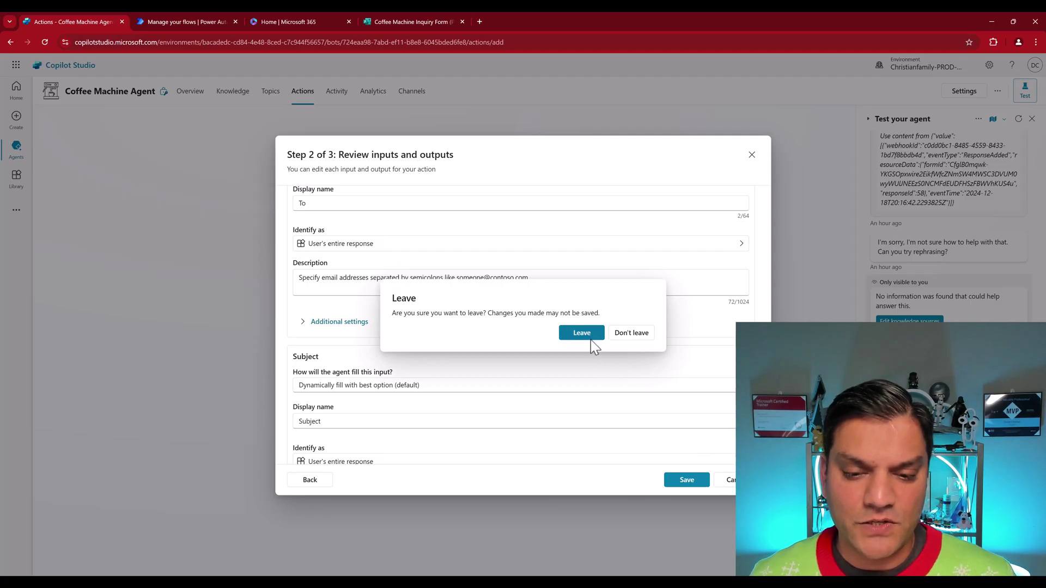
pyautogui.click(627, 345)
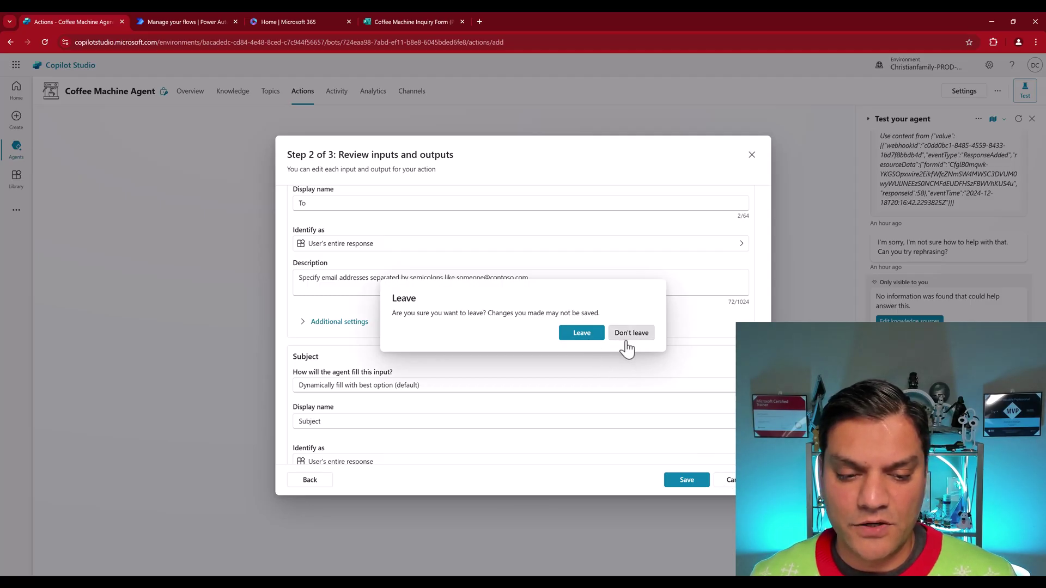
pyautogui.click(327, 485)
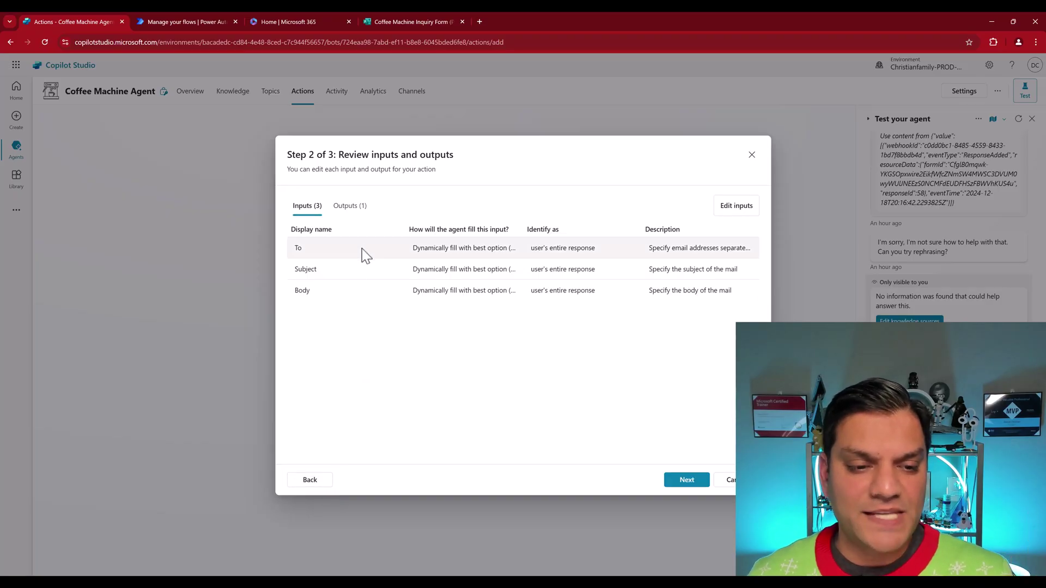
pyautogui.click(349, 206)
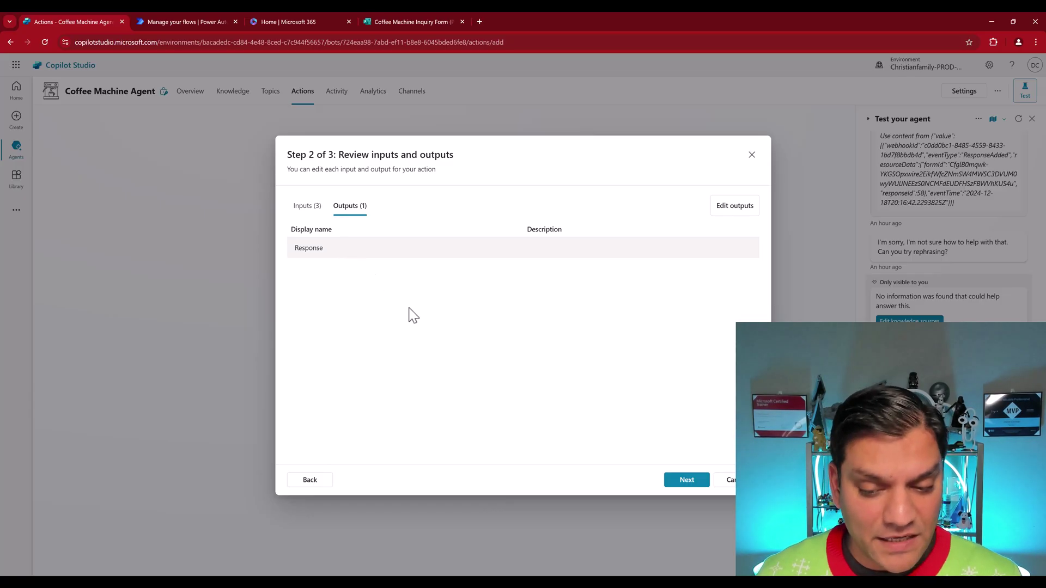
pyautogui.click(691, 487)
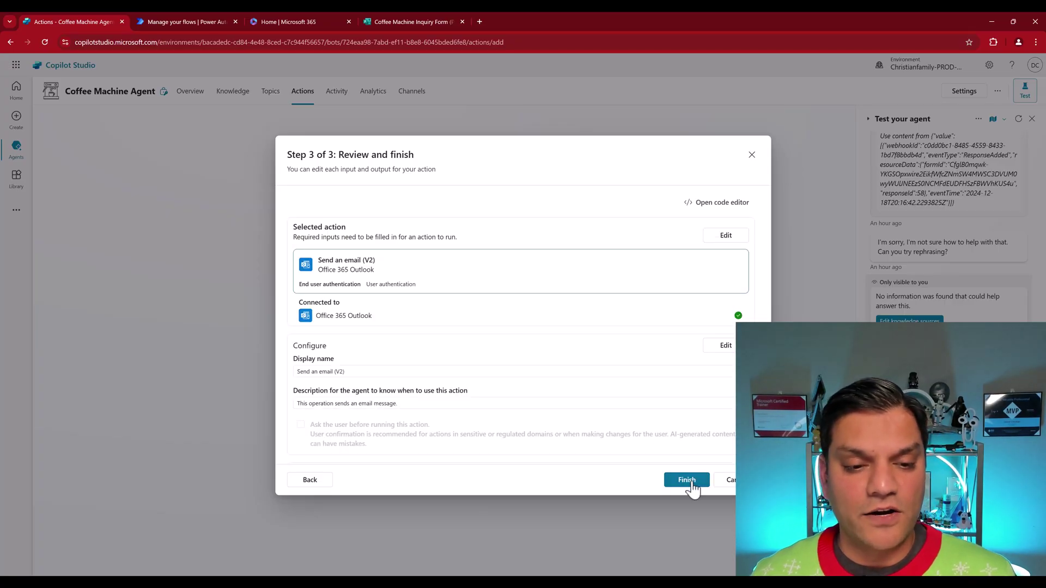
# Step: Finish adding the Office 365 Outlook Send an email (V2) action with agent use left enabled
pyautogui.scroll(-4, 707, 364)
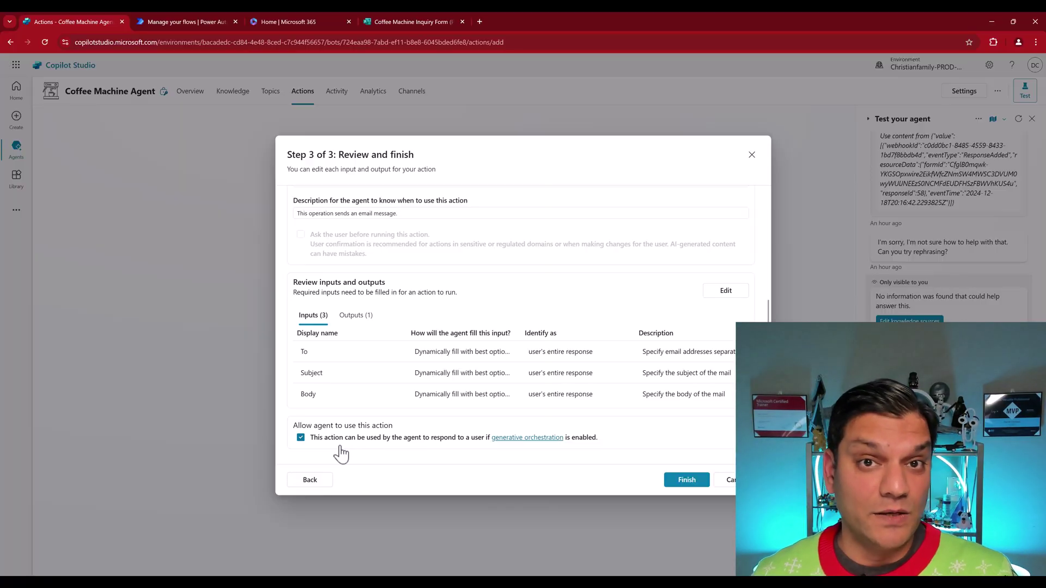
pyautogui.click(687, 485)
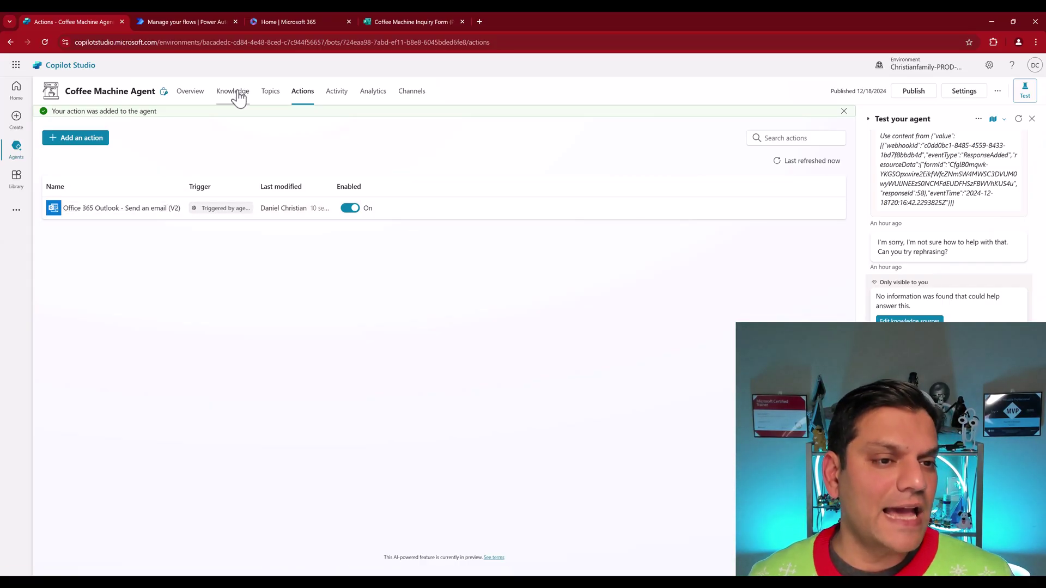
# Step: Scroll the agent Overview to confirm Send an email (V2) under Actions beside the form trigger
pyautogui.click(199, 92)
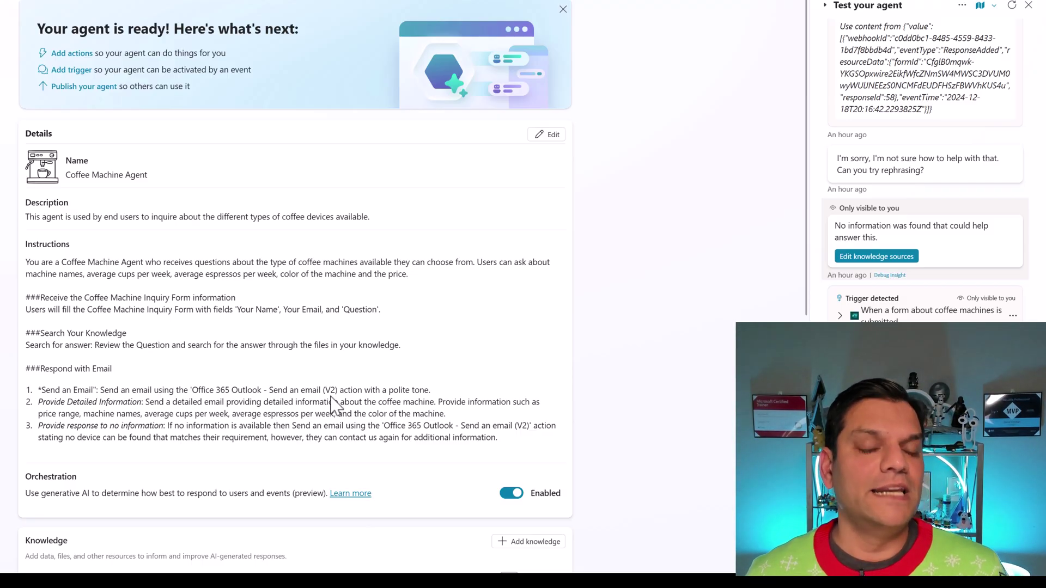
pyautogui.scroll(-6, 332, 406)
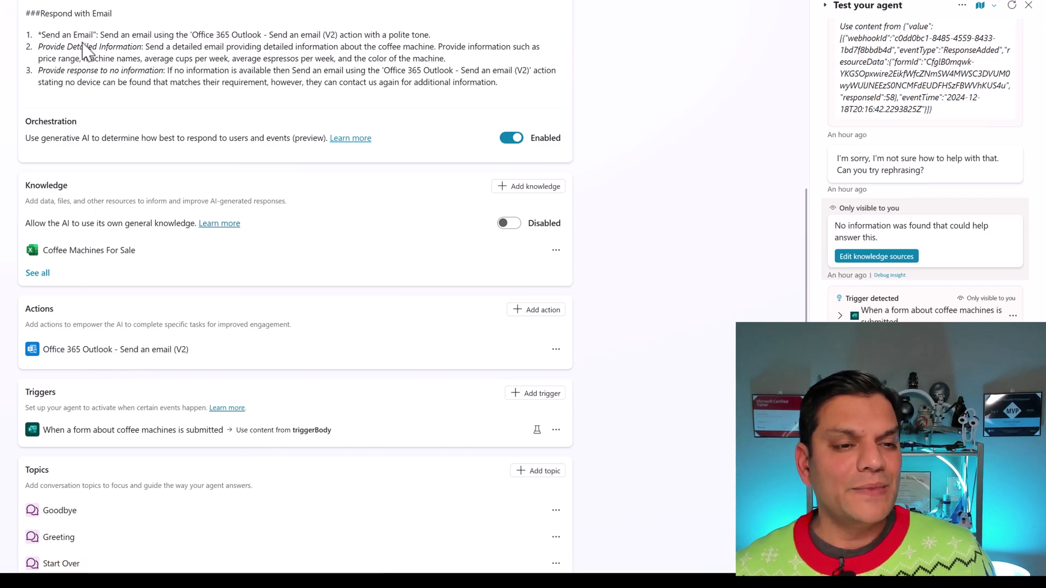
pyautogui.scroll(3, 87, 57)
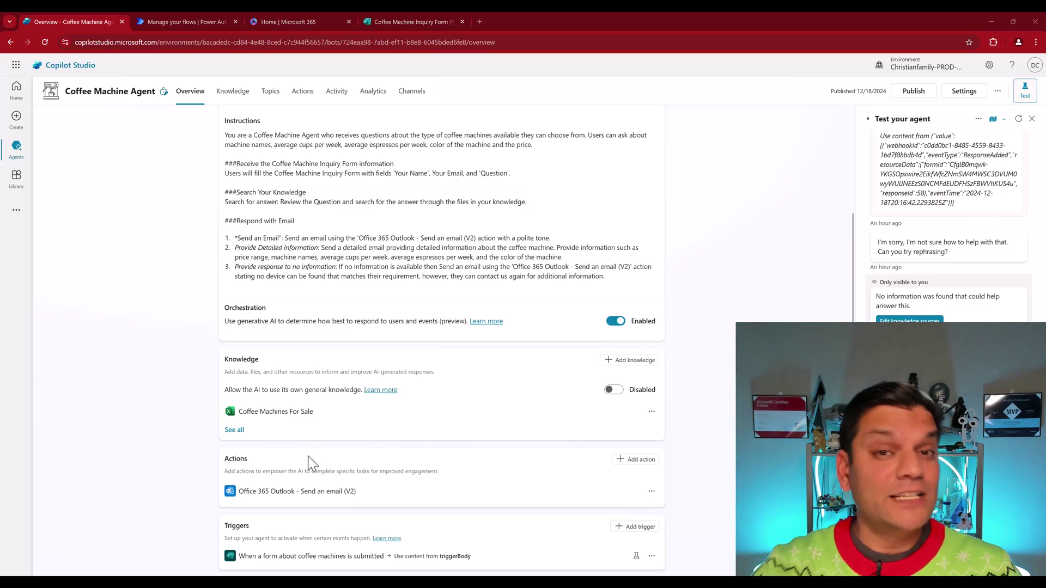
# Step: Fill in the inquiry form with a name, an e-mail and the under-$300 machines question, then submit
pyautogui.click(409, 21)
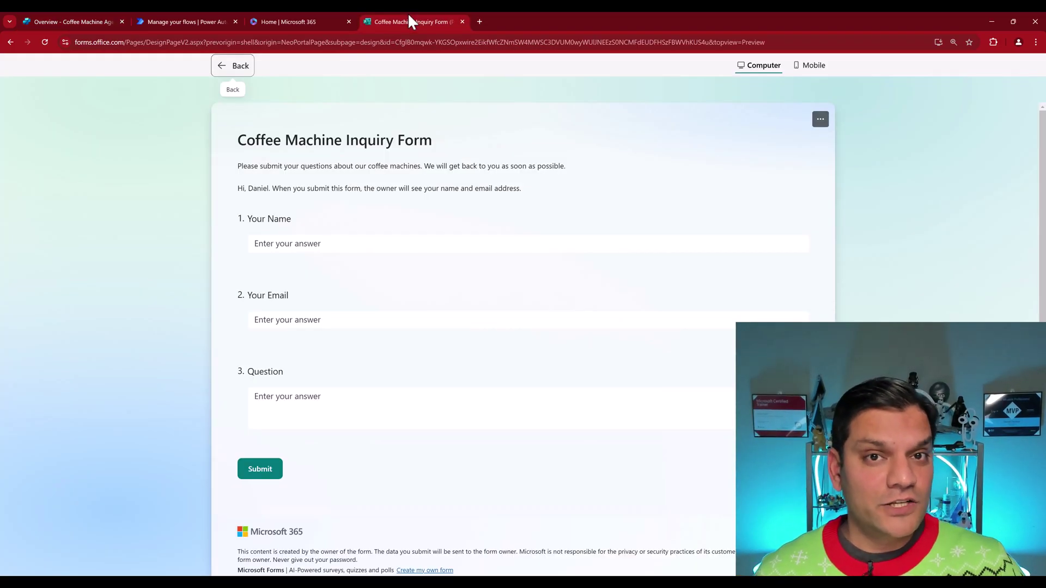
pyautogui.click(307, 244)
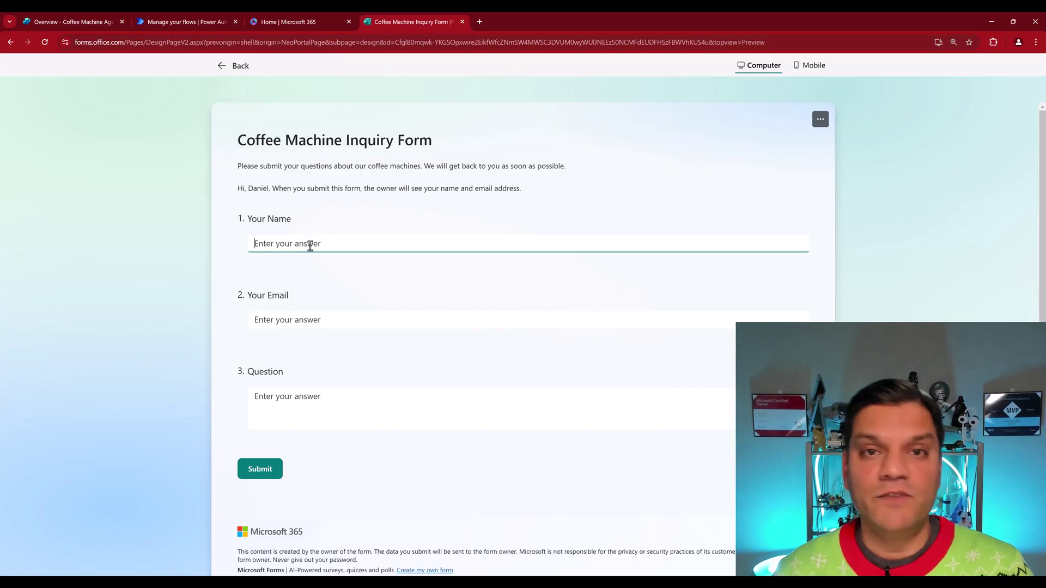
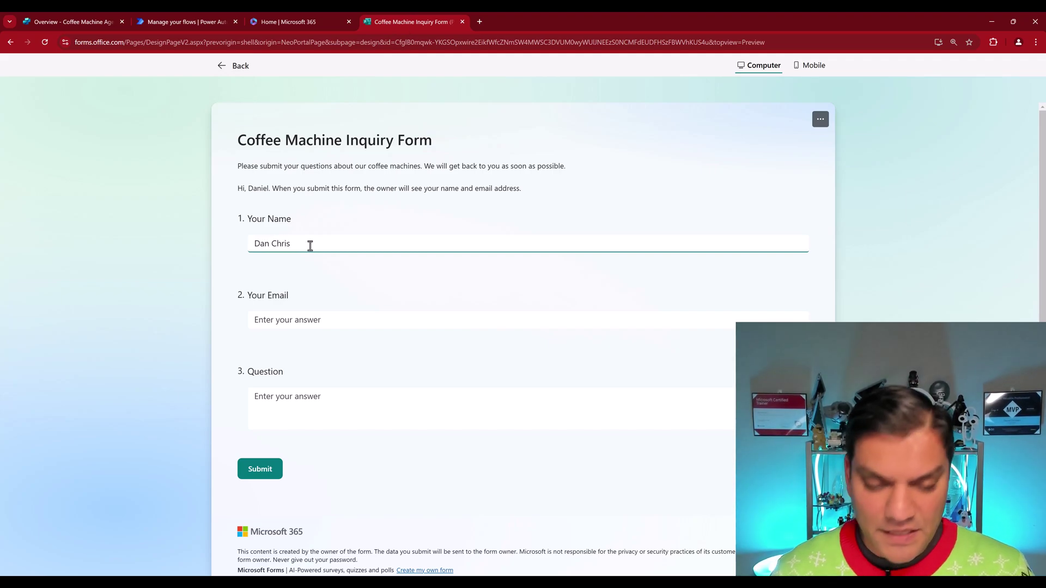
pyautogui.hotkey('ctrl', 'a')
pyautogui.press('BackSpace')
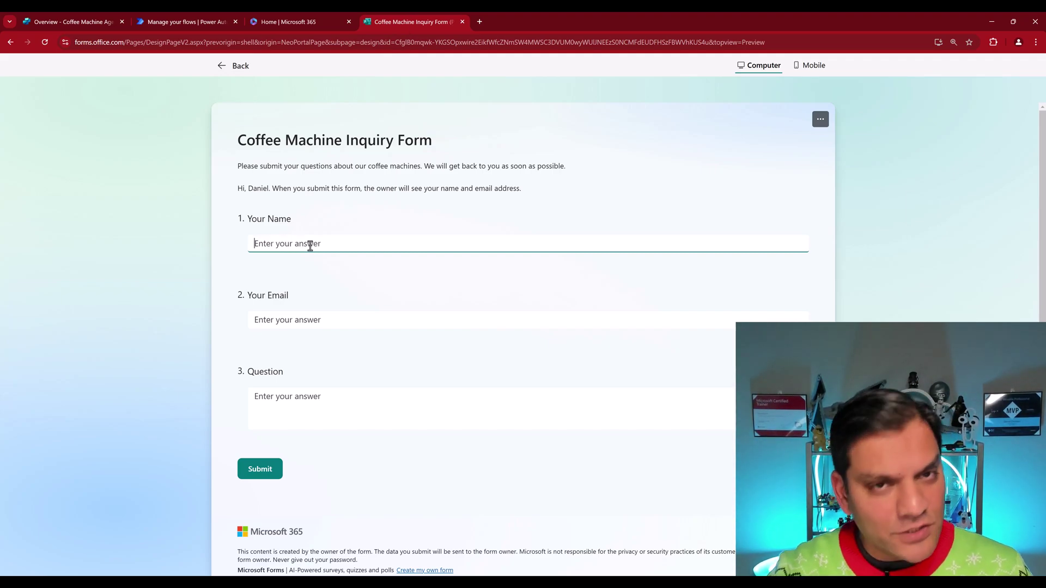
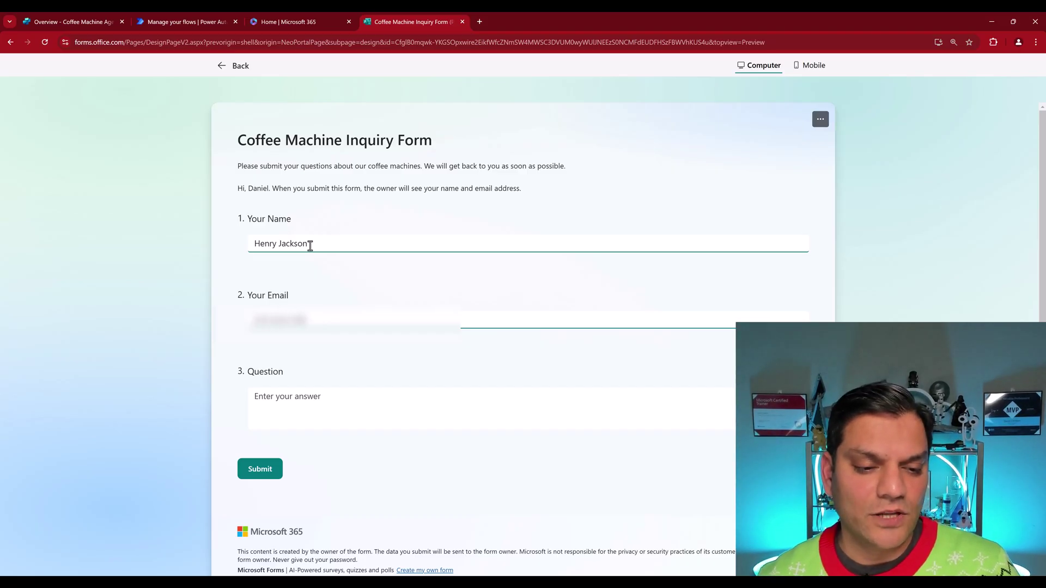
pyautogui.press('Tab')
pyautogui.write('Are there any coffee machines that are less than $300?')
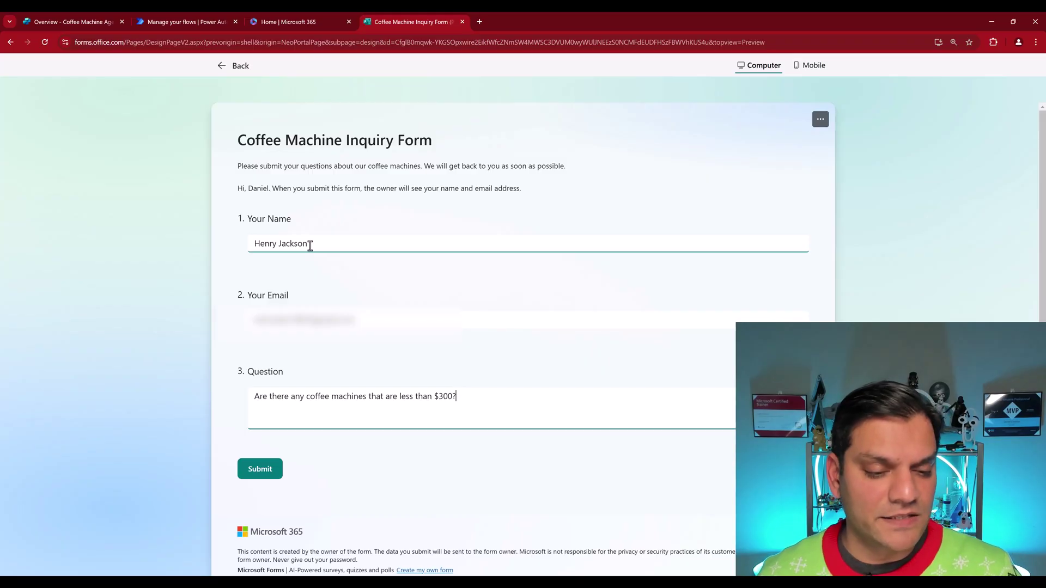
pyautogui.click(260, 469)
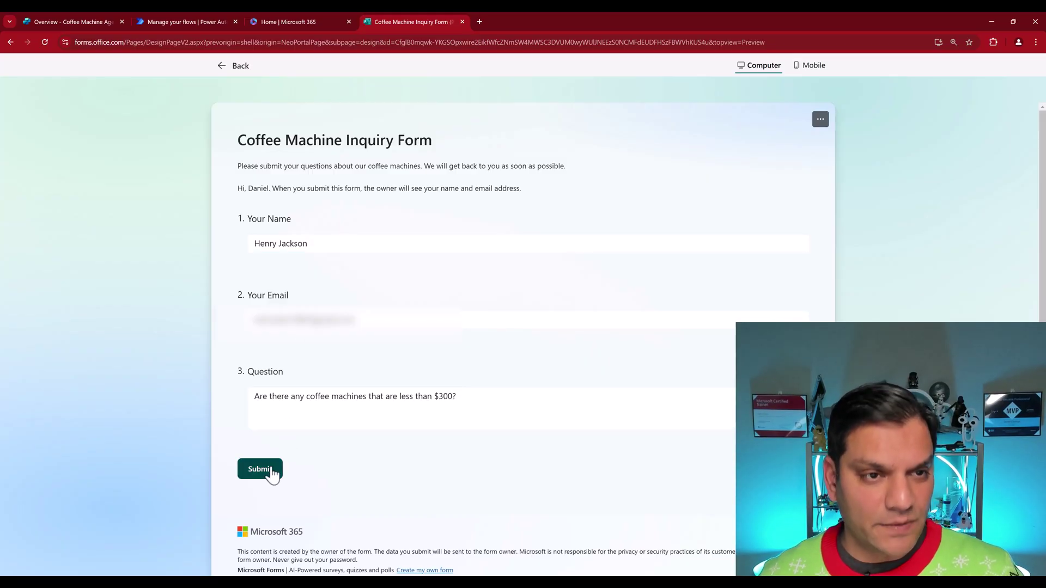
# Step: Confirm the 05:04 PM form flow run succeeded in Power Automate, then return to Copilot Studio
pyautogui.click(205, 19)
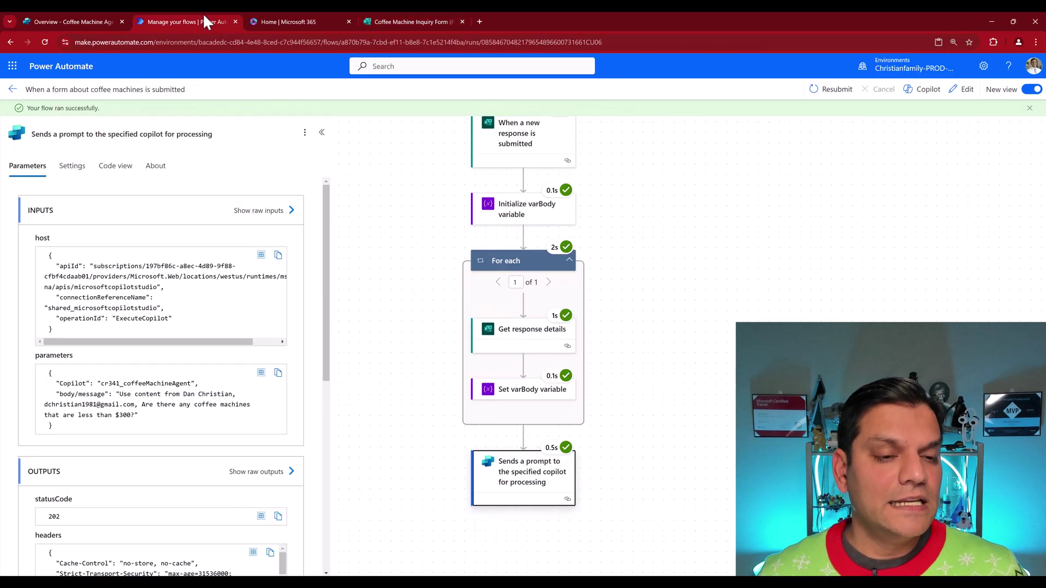
pyautogui.click(9, 89)
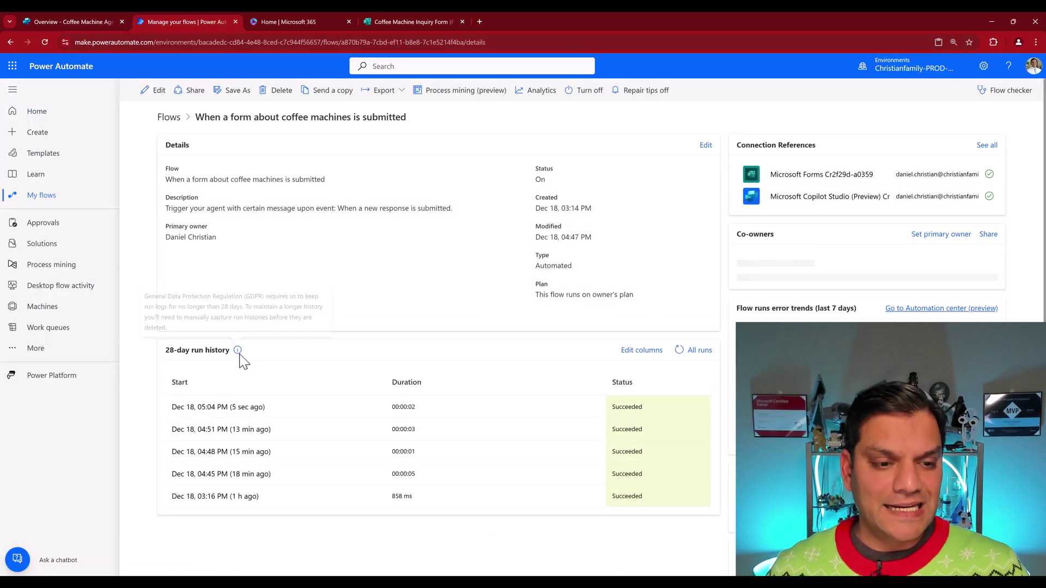
pyautogui.click(76, 16)
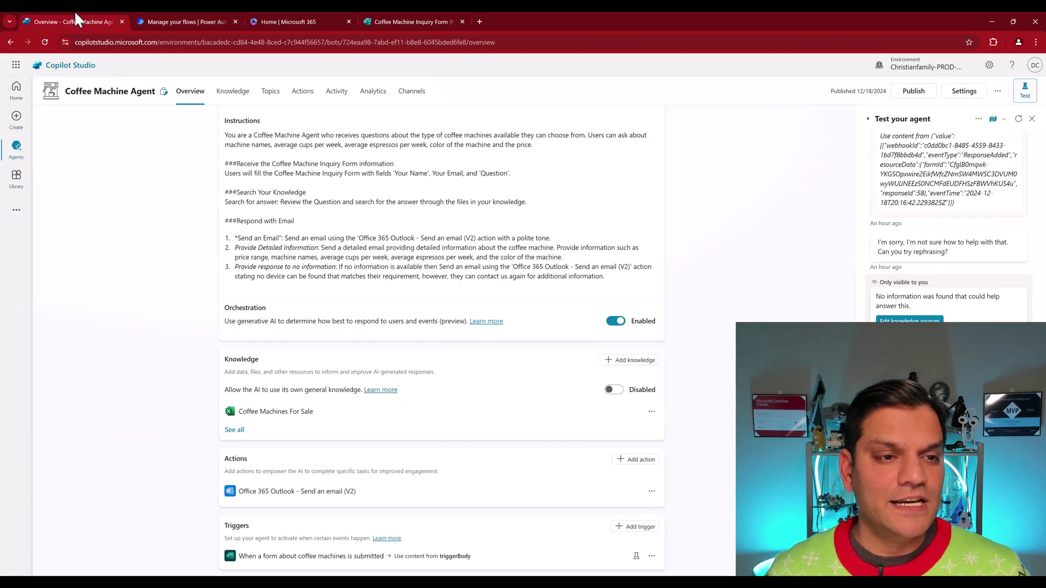
# Step: Confirm the new 17:04 automated session is Complete in Activity, then bring Gmail forward
pyautogui.click(336, 92)
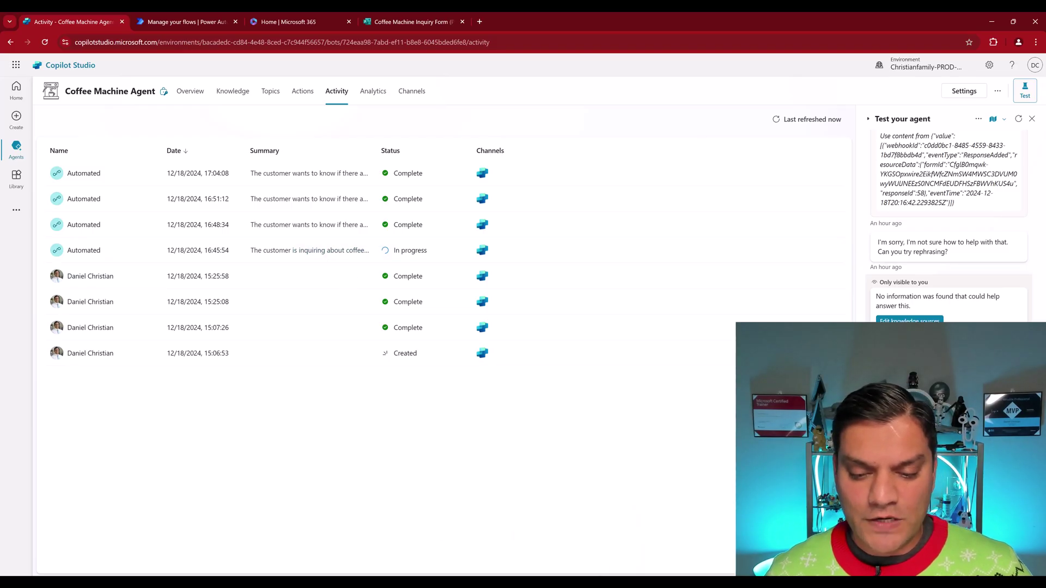
pyautogui.moveTo(555, 583)
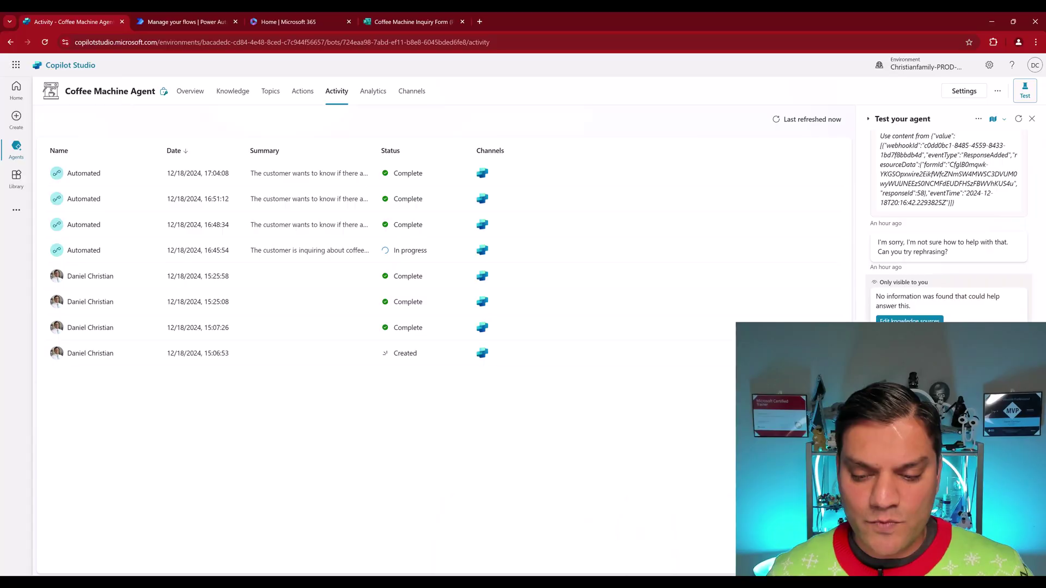
pyautogui.moveTo(681, 583)
pyautogui.click(686, 561)
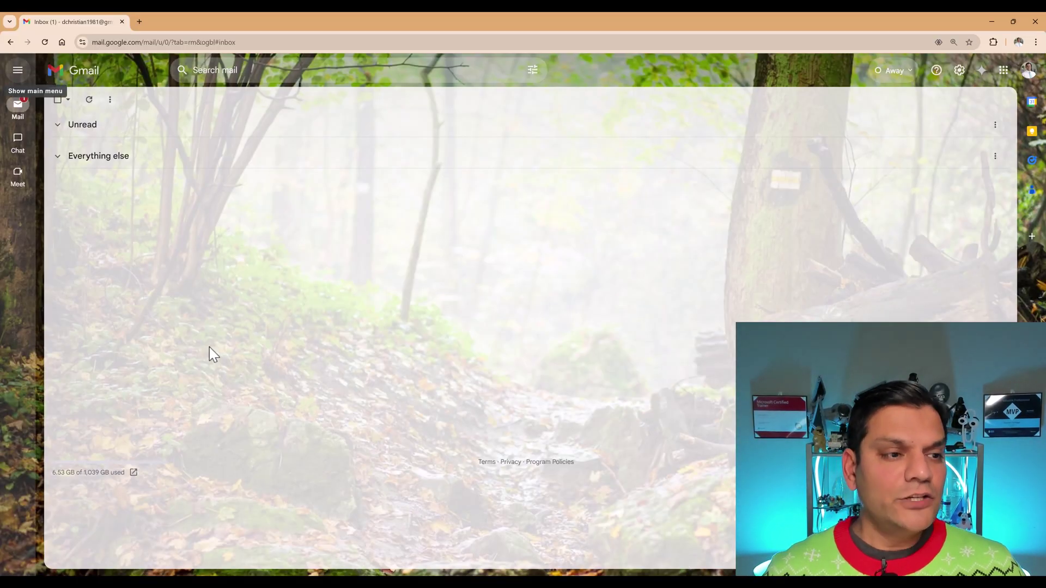
# Step: Expand Unread and open the 'Coffee Machines Under $300' reply recommending $149 and $179 machines
pyautogui.moveTo(18, 109)
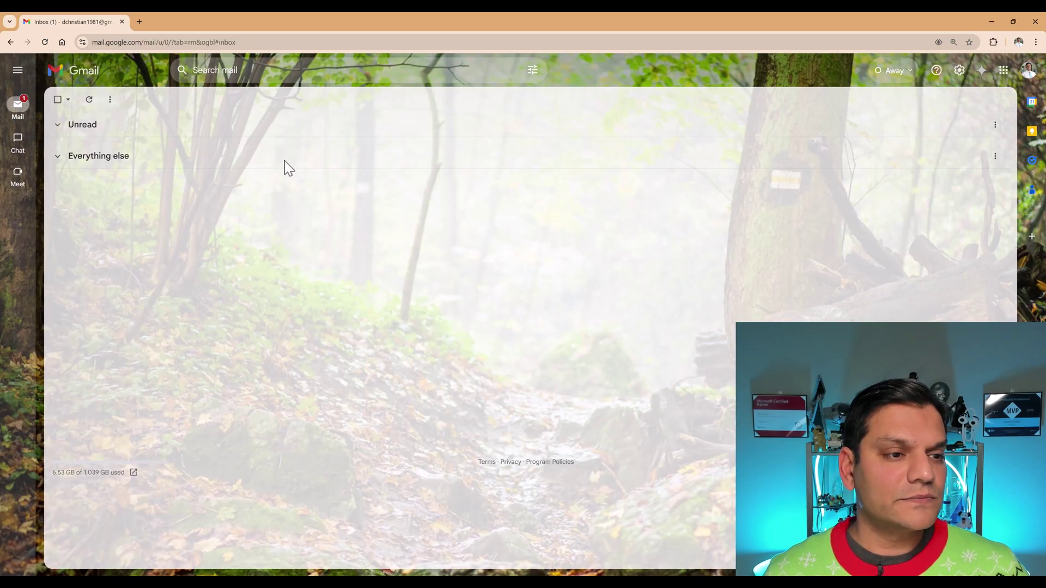
pyautogui.click(60, 128)
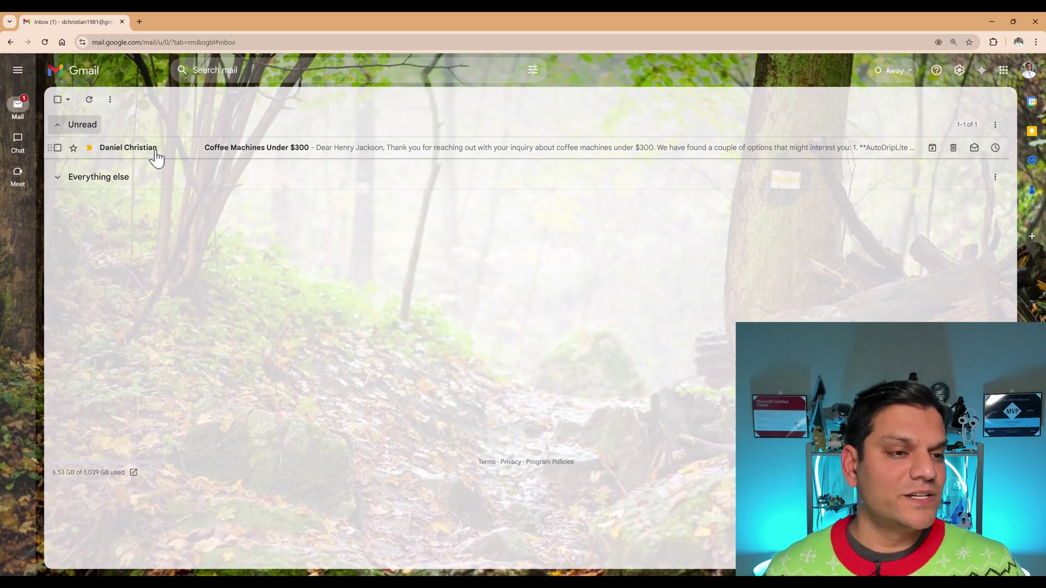
pyautogui.moveTo(156, 154)
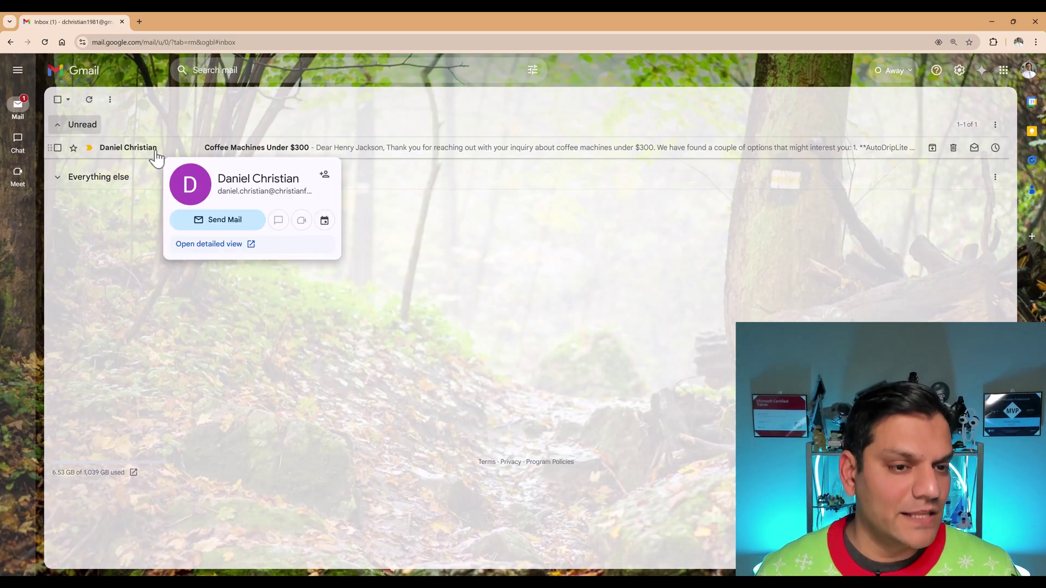
pyautogui.click(155, 154)
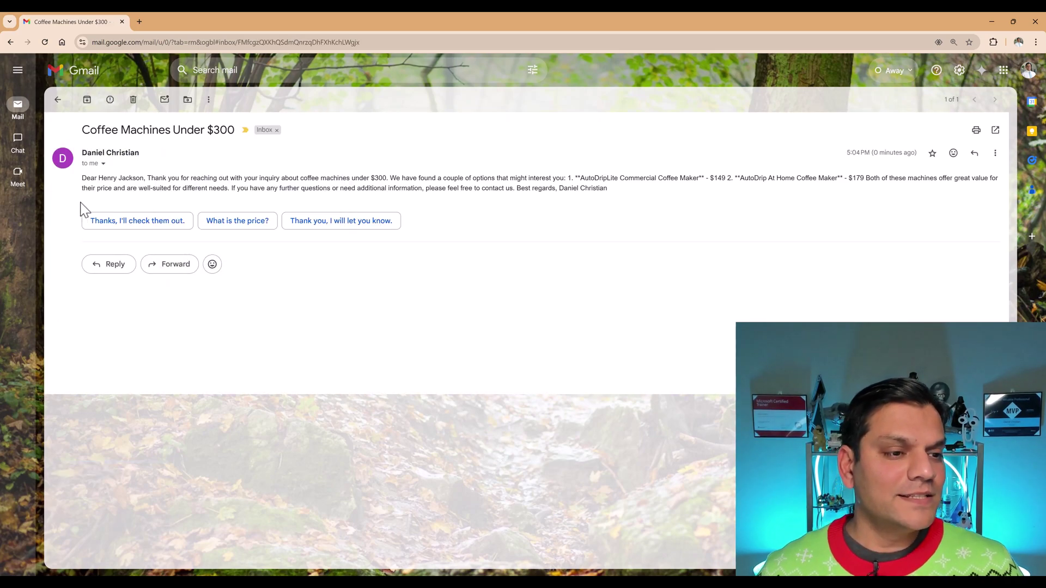
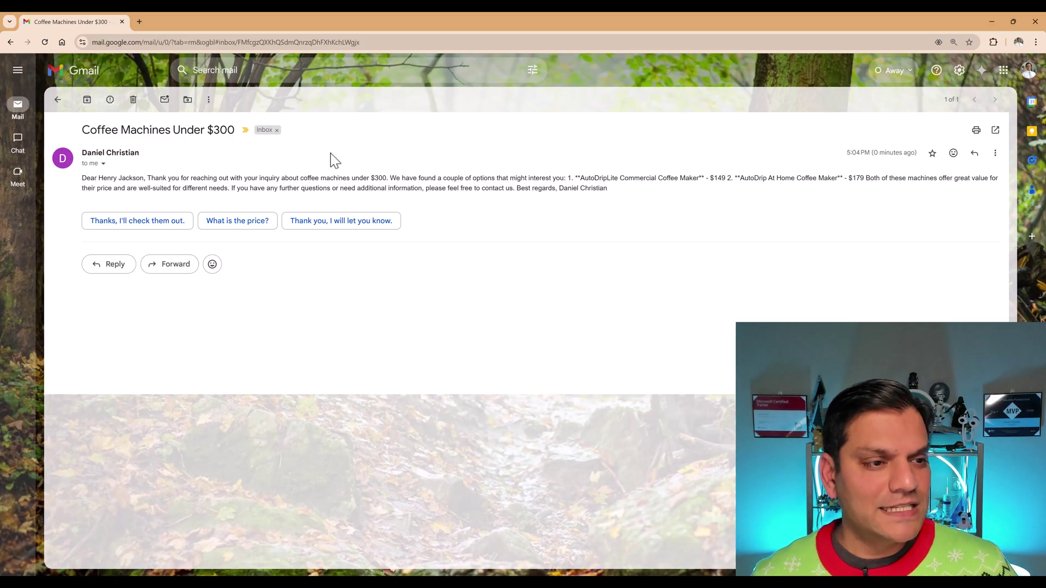
# Step: Close the 'Coffee Machines Under $300' reply and return to the fully read Gmail inbox
pyautogui.click(57, 100)
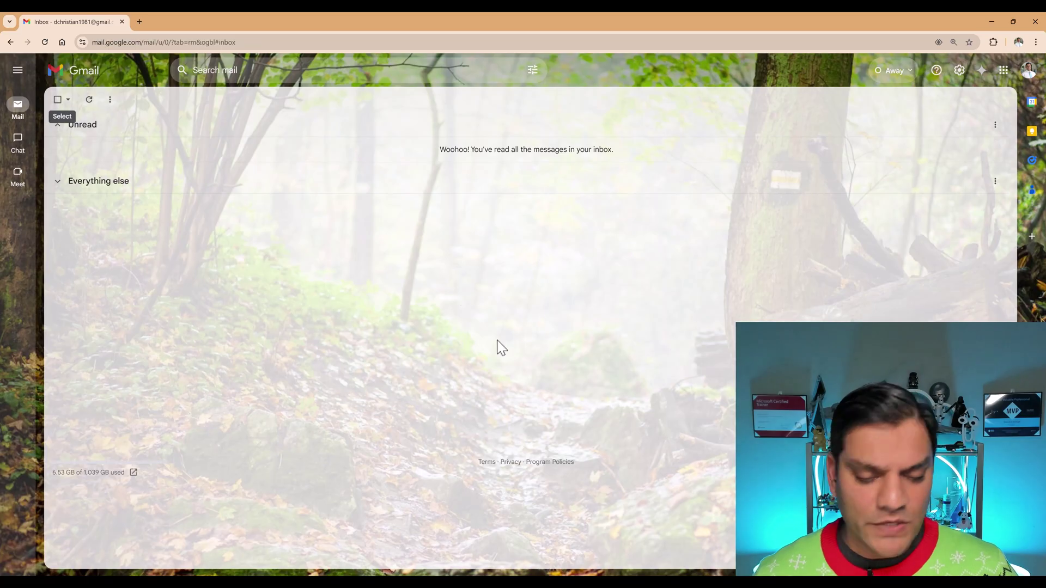
# Step: Bring the Copilot Studio window forward, then go to the Coffee Machine Inquiry Form tab
pyautogui.moveTo(681, 583)
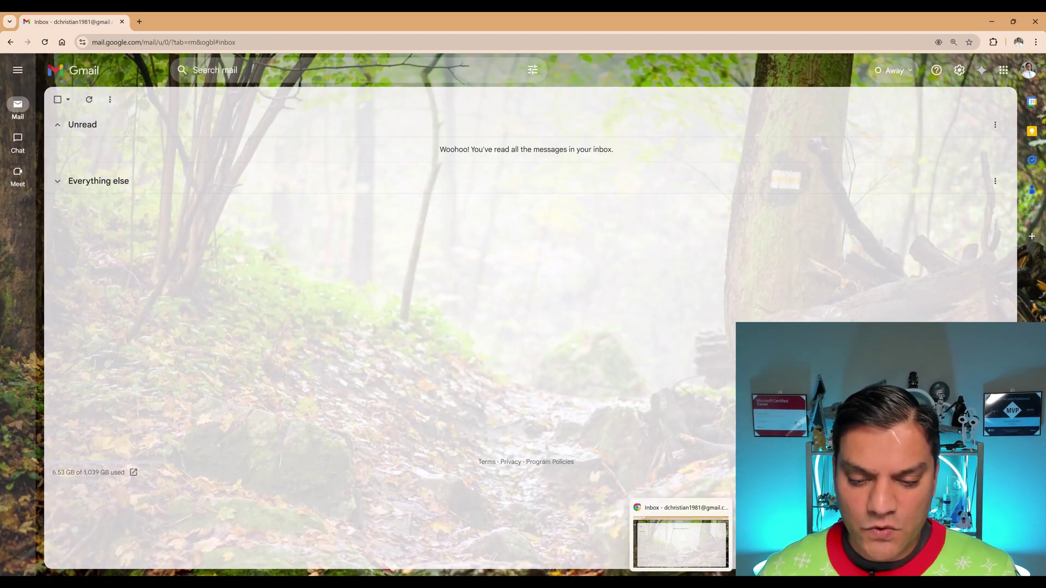
pyautogui.moveTo(556, 583)
pyautogui.click(503, 539)
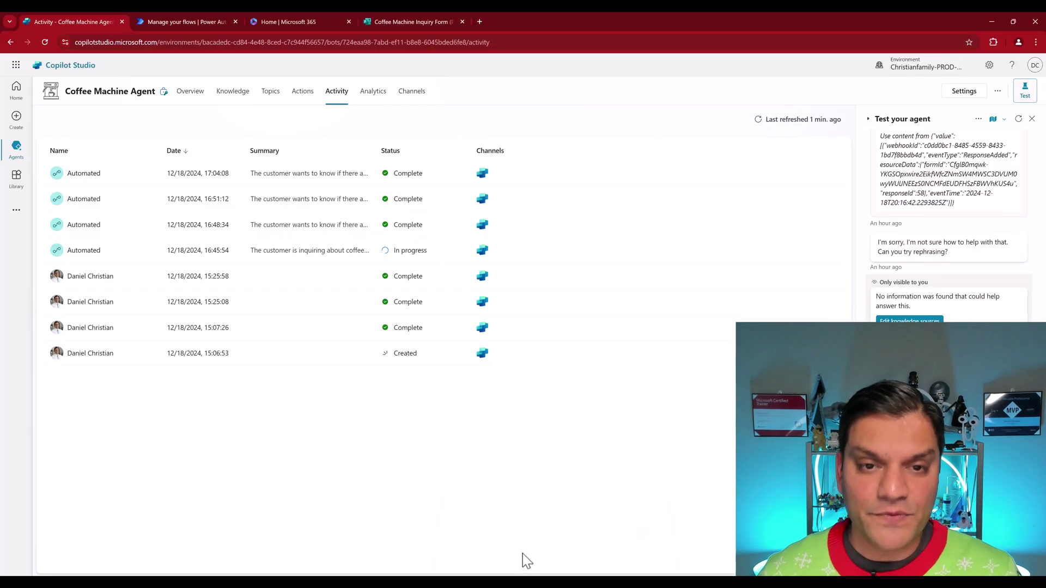
pyautogui.click(410, 23)
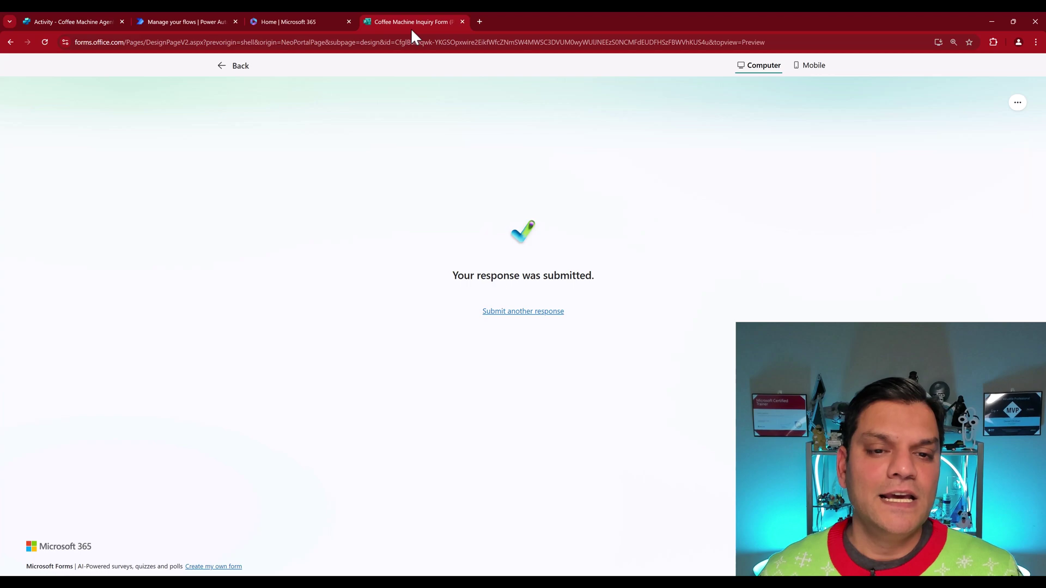
# Step: Submit a new inquiry with a name, an email and 'Are there any Barista Lite machines?'
pyautogui.click(533, 313)
pyautogui.click(349, 248)
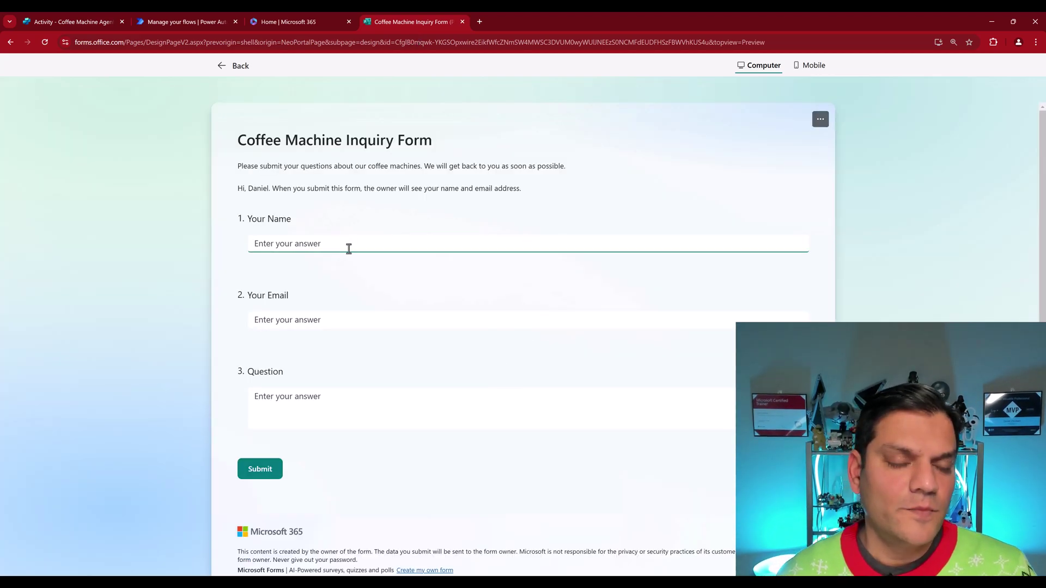
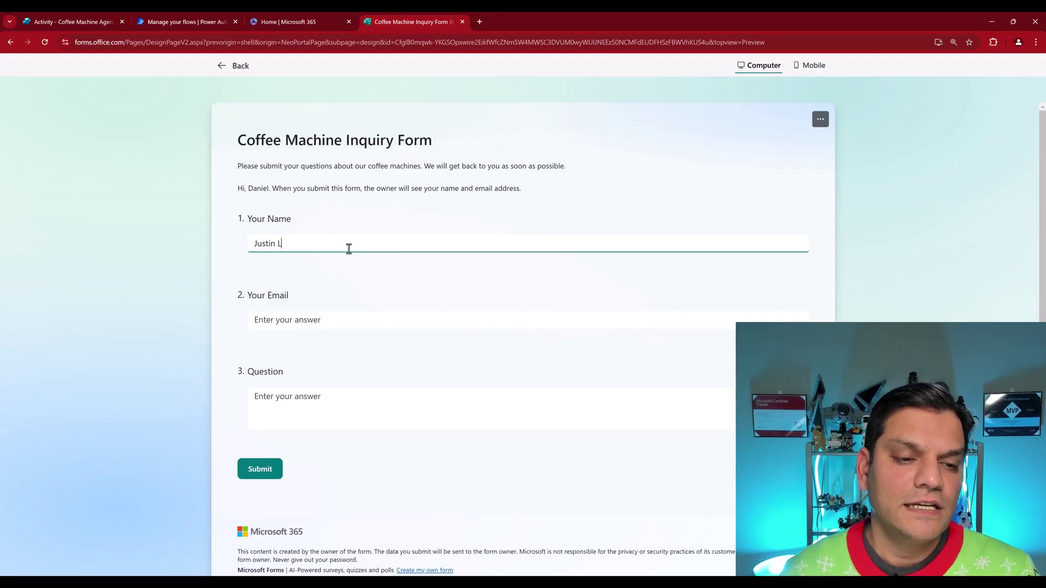
pyautogui.press('Tab')
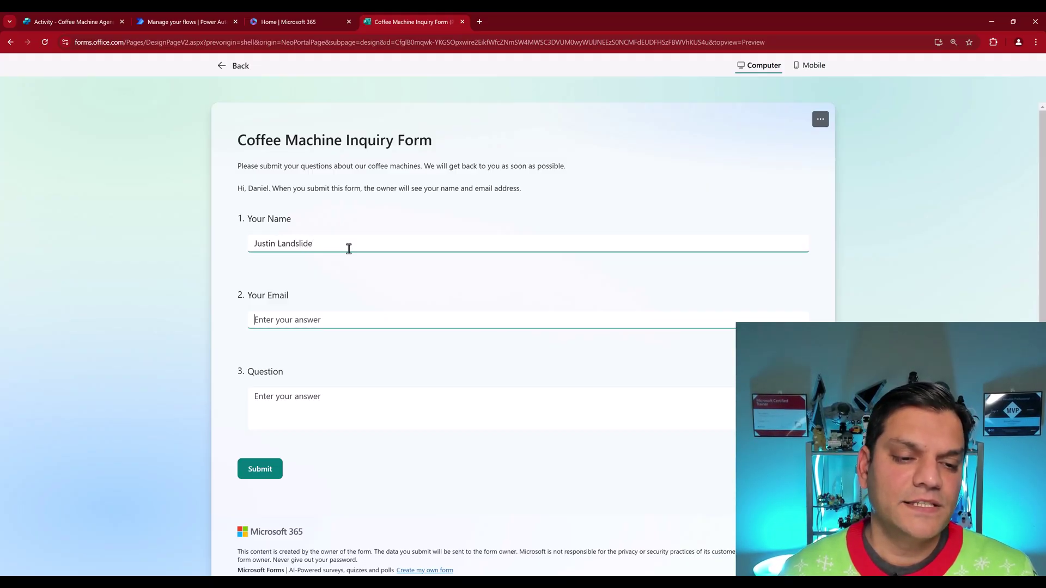
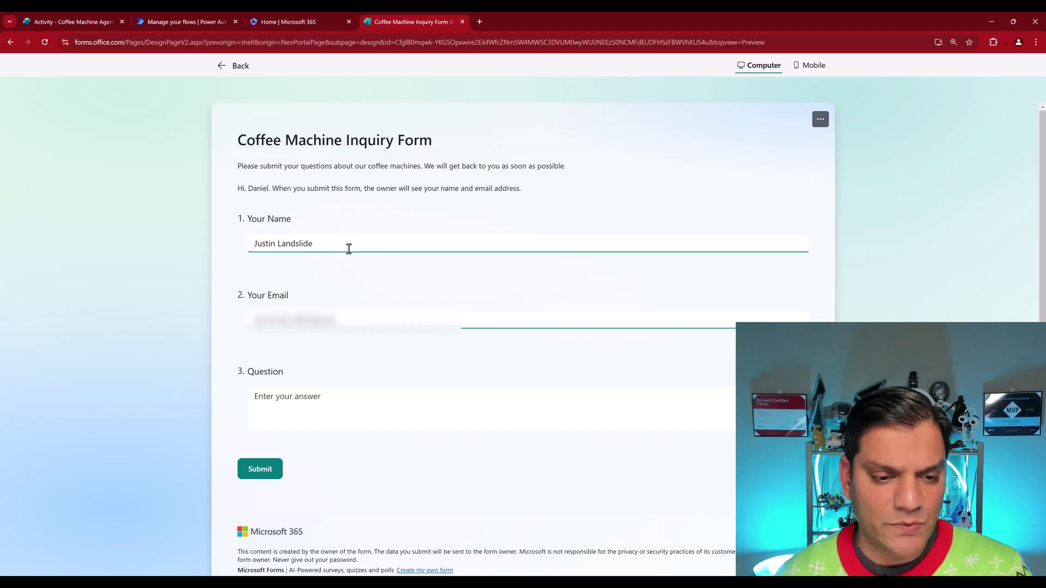
pyautogui.press('Tab')
pyautogui.write('Are there any Barista Lite machines?')
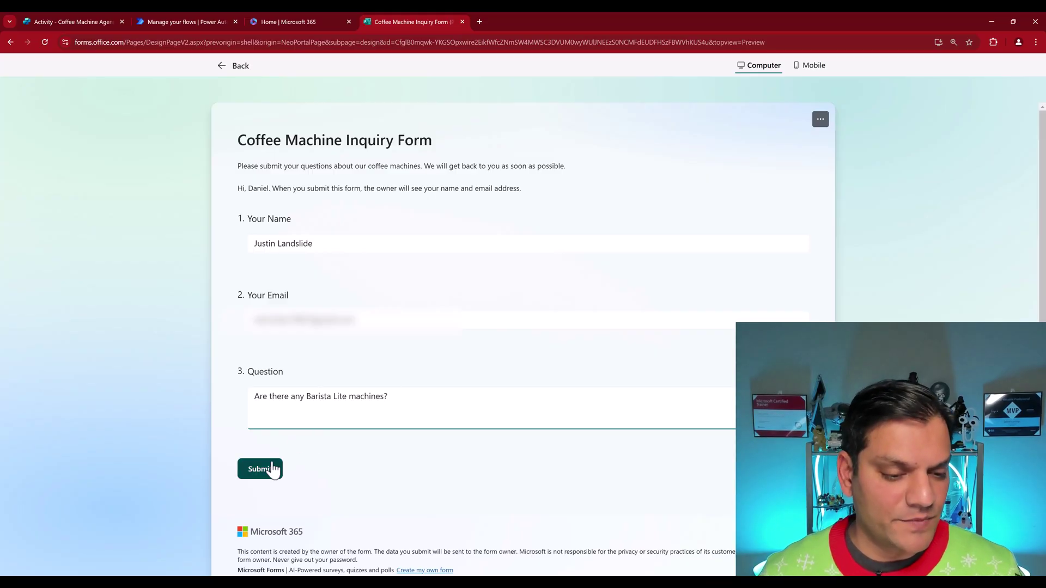
pyautogui.click(270, 472)
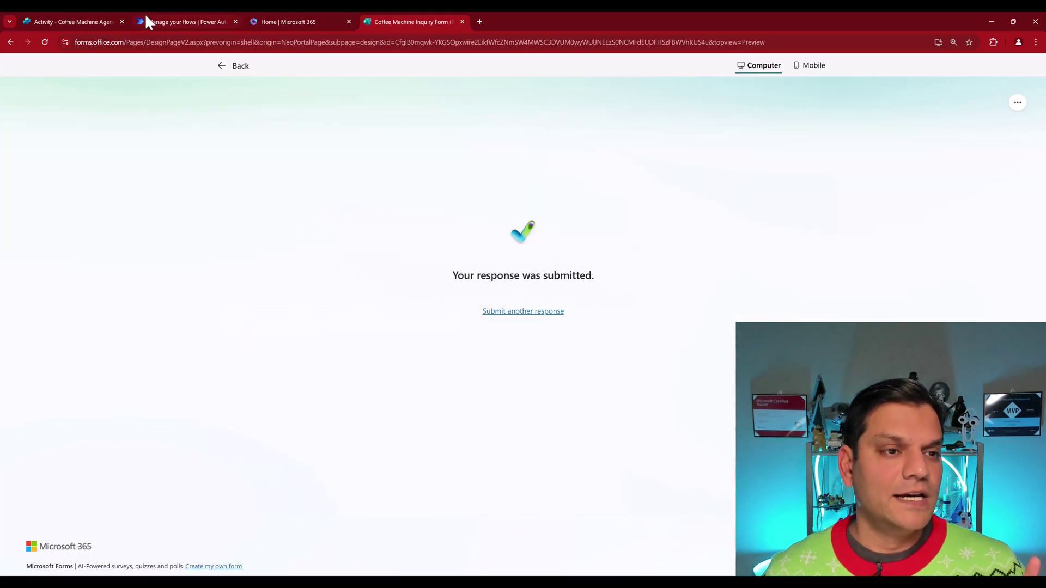
# Step: Refresh the flow's run history to confirm the 05:06 PM run succeeded, then view Activity
pyautogui.click(147, 22)
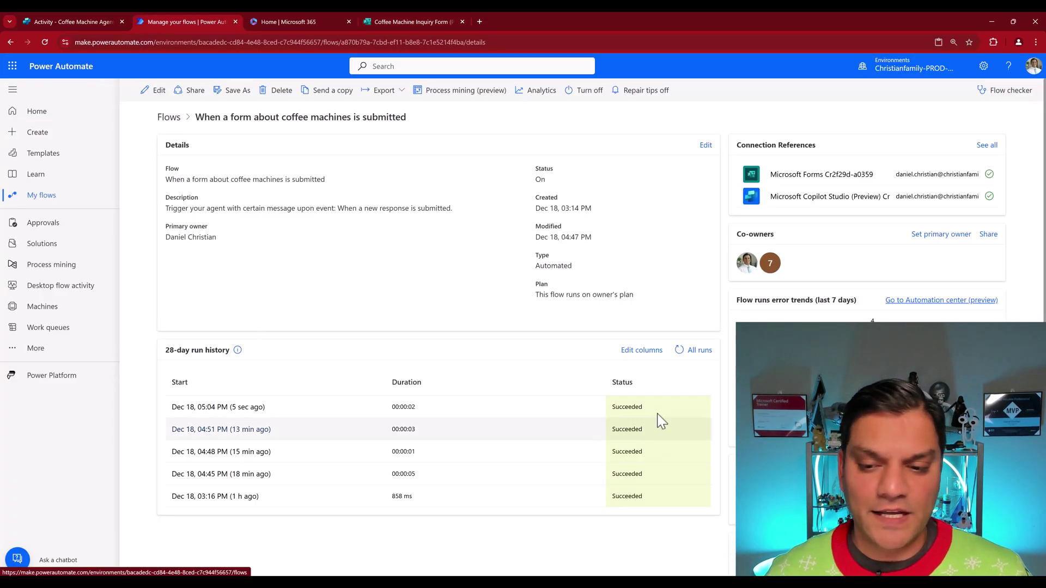
pyautogui.click(679, 354)
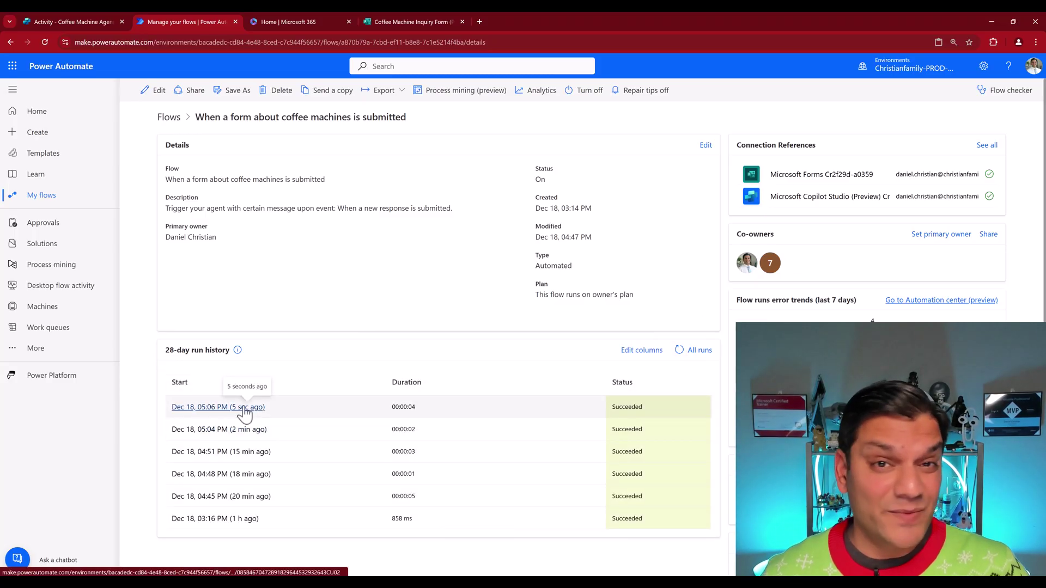
pyautogui.click(103, 21)
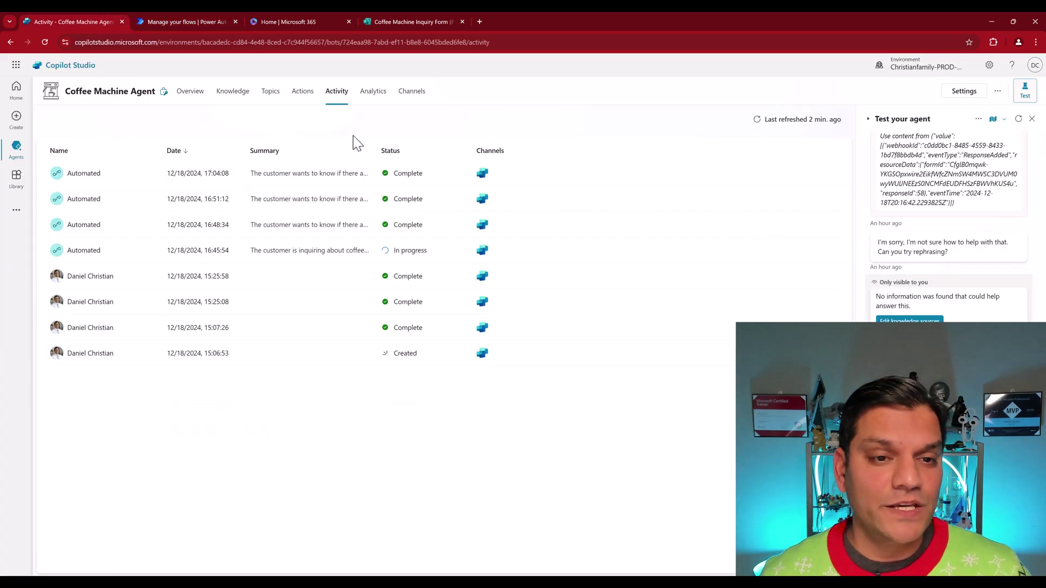
# Step: Refresh the agent's Activity list to reveal the completed 17:06:41 automated session
pyautogui.click(757, 121)
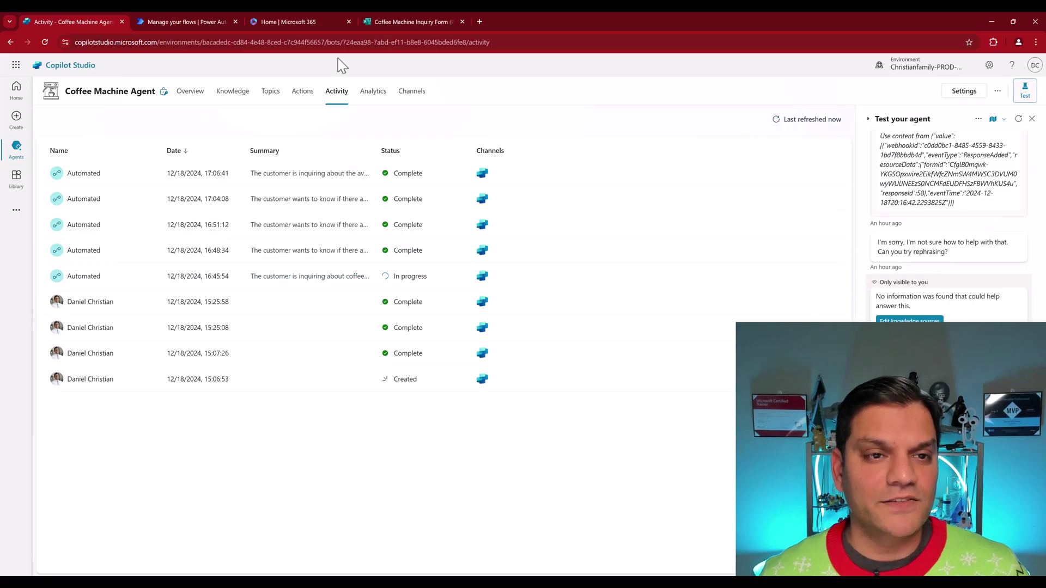
# Step: Read the Barista Lite reply in Gmail listing two $699 machines, then return to Copilot Studio
pyautogui.moveTo(660, 582)
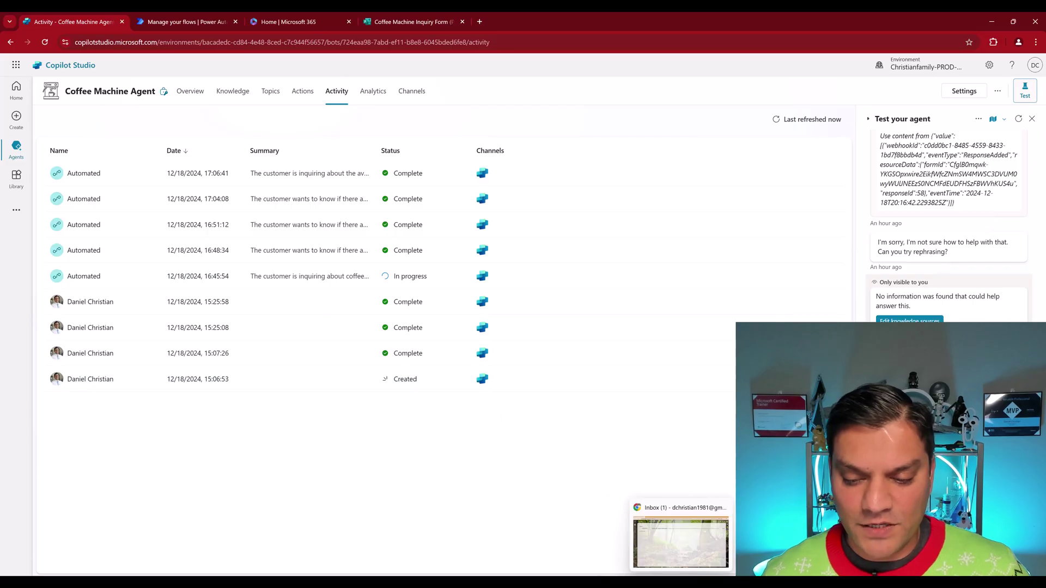
pyautogui.click(679, 552)
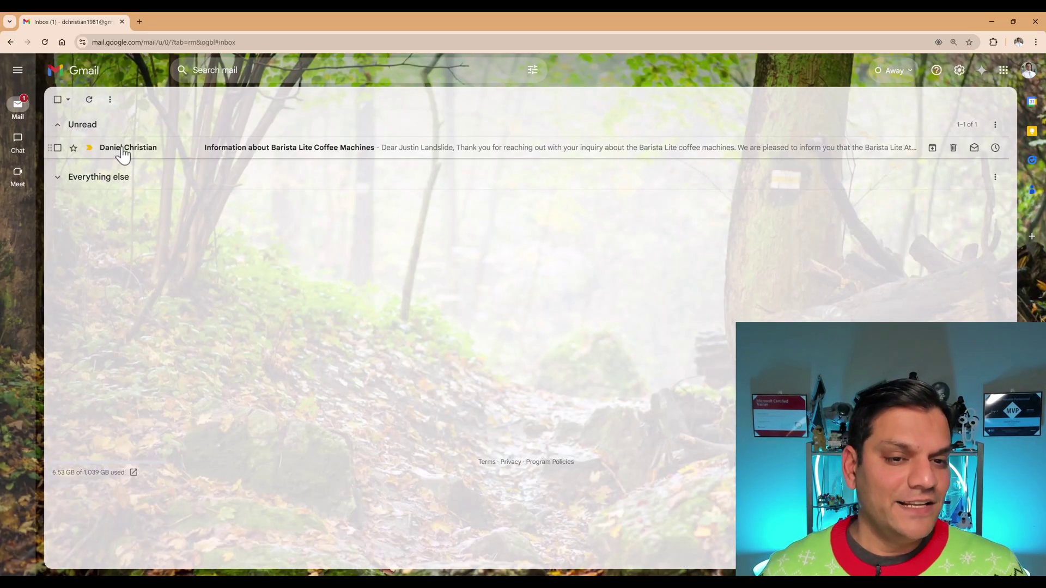
pyautogui.click(385, 159)
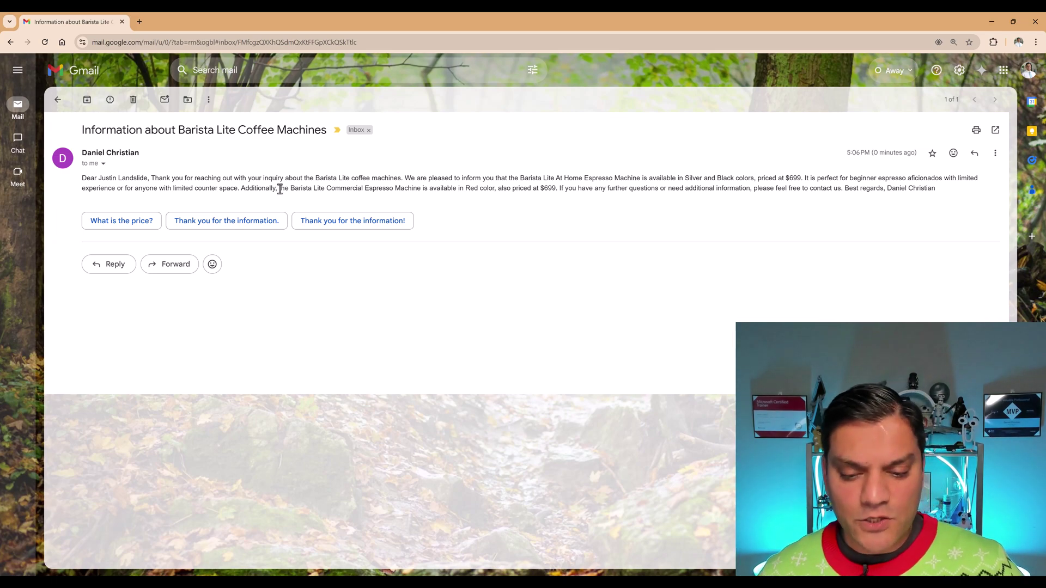
pyautogui.moveTo(555, 582)
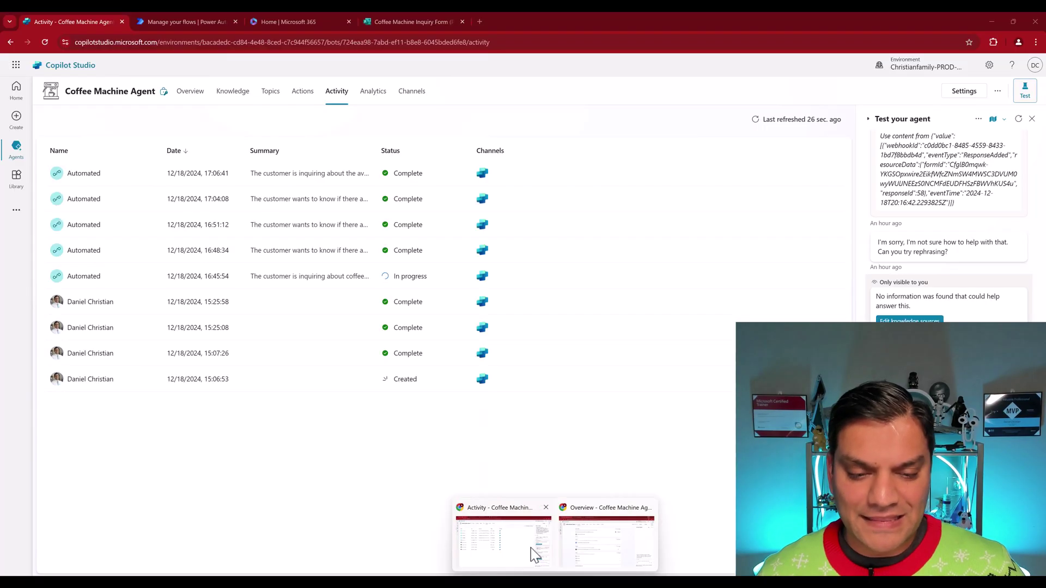
pyautogui.click(531, 547)
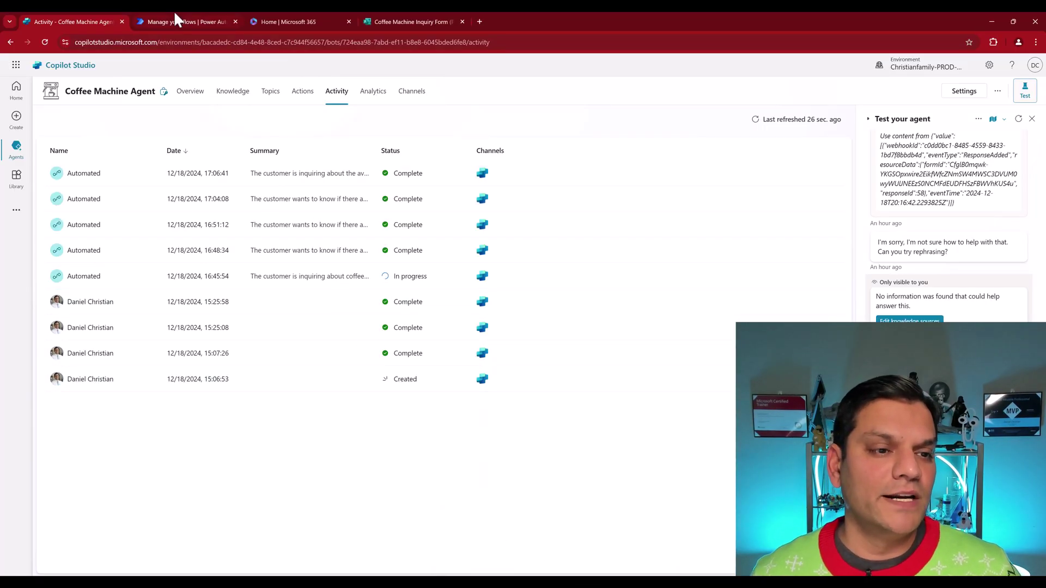
# Step: Open the form flow in the designer and inspect the Set varBody variable's three form fields
pyautogui.click(174, 20)
pyautogui.click(163, 91)
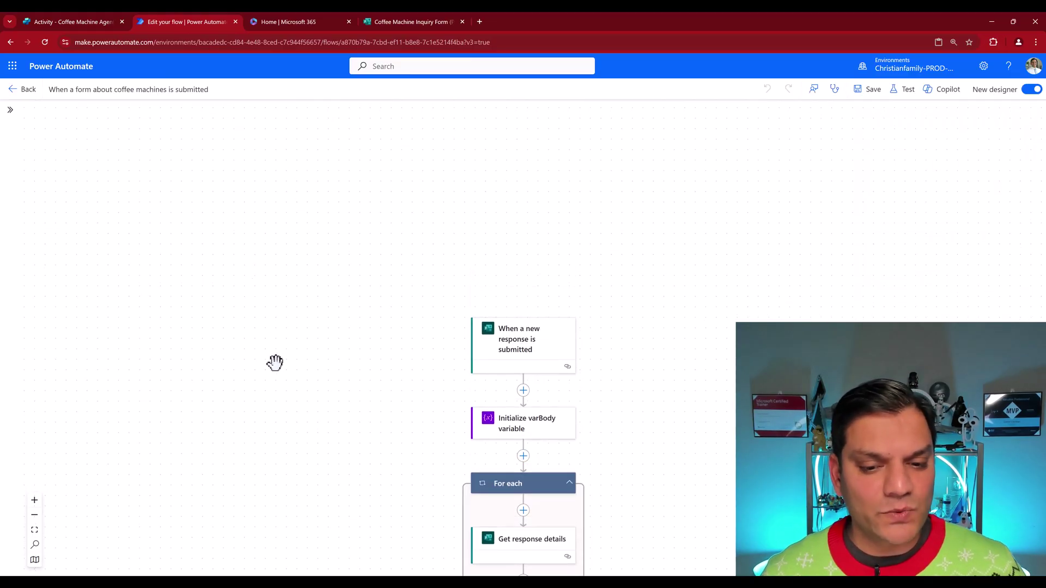
pyautogui.scroll(-3, 275, 361)
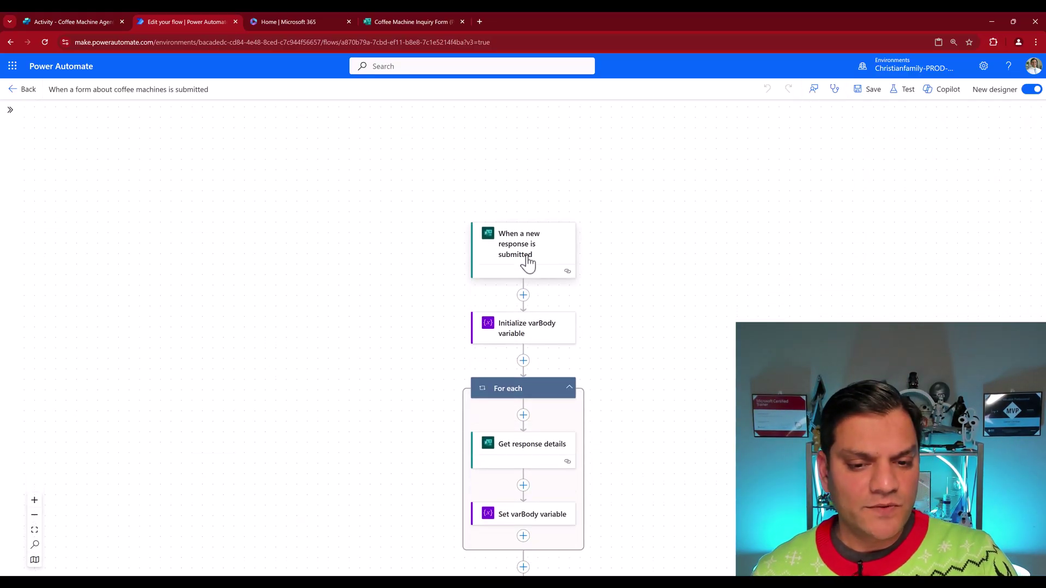
pyautogui.scroll(-1, 569, 374)
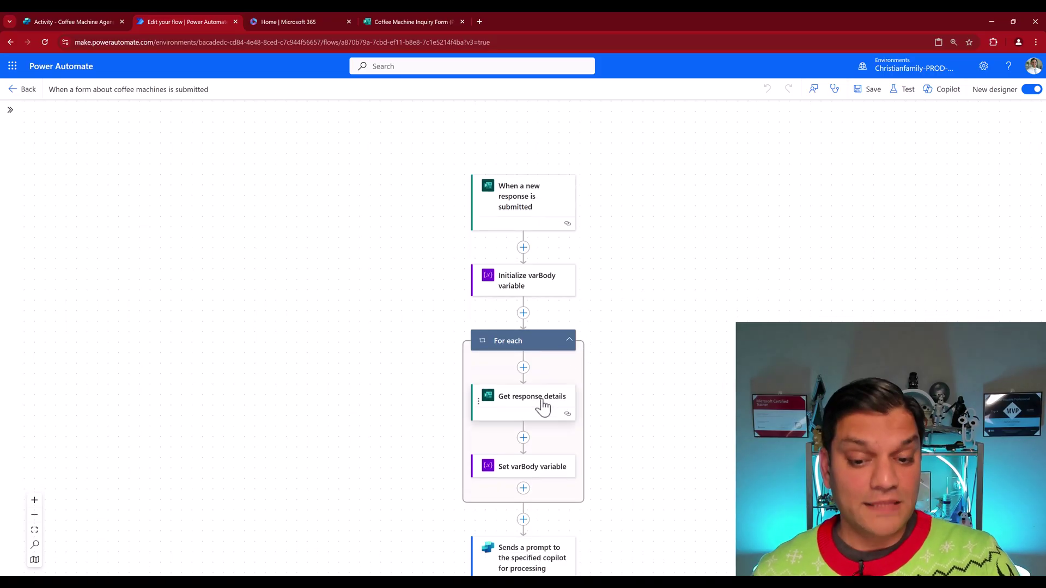
pyautogui.scroll(-2, 542, 406)
pyautogui.click(540, 376)
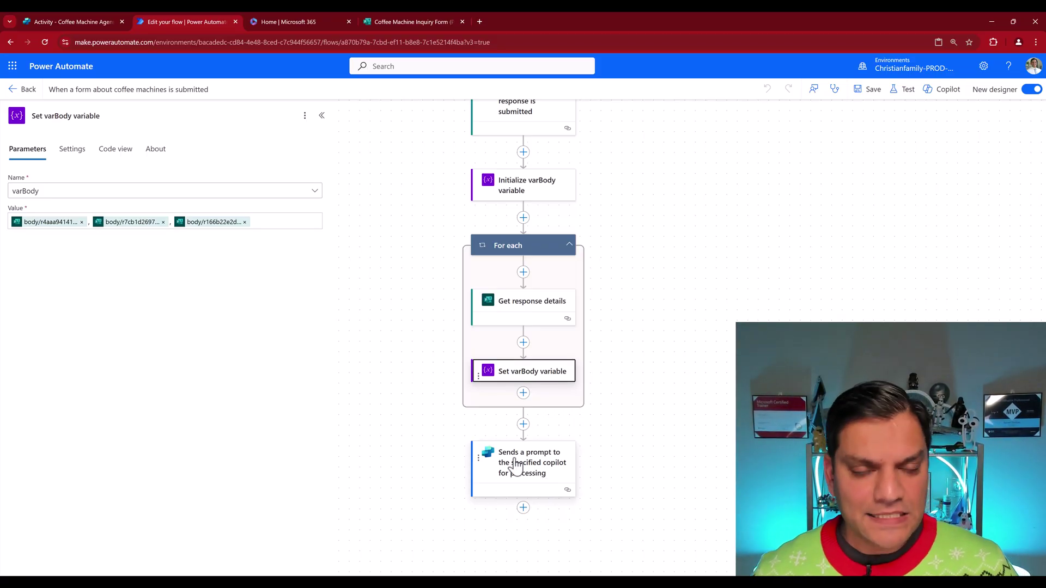
# Step: Review the agent Overview's instructions, knowledge, Send an email action and form trigger
pyautogui.click(36, 17)
pyautogui.click(180, 90)
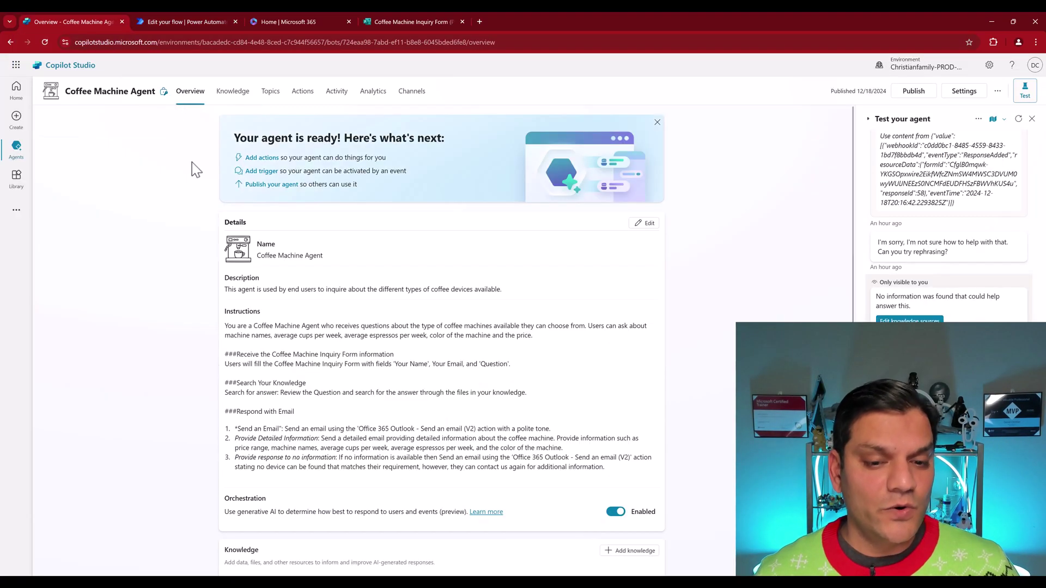
pyautogui.scroll(-2, 238, 465)
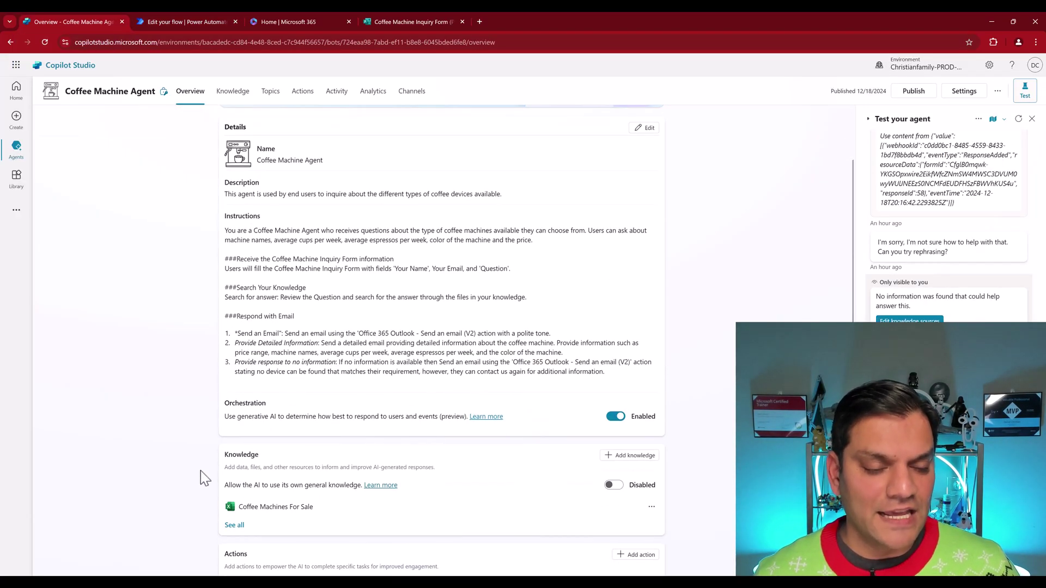
pyautogui.scroll(-2, 201, 470)
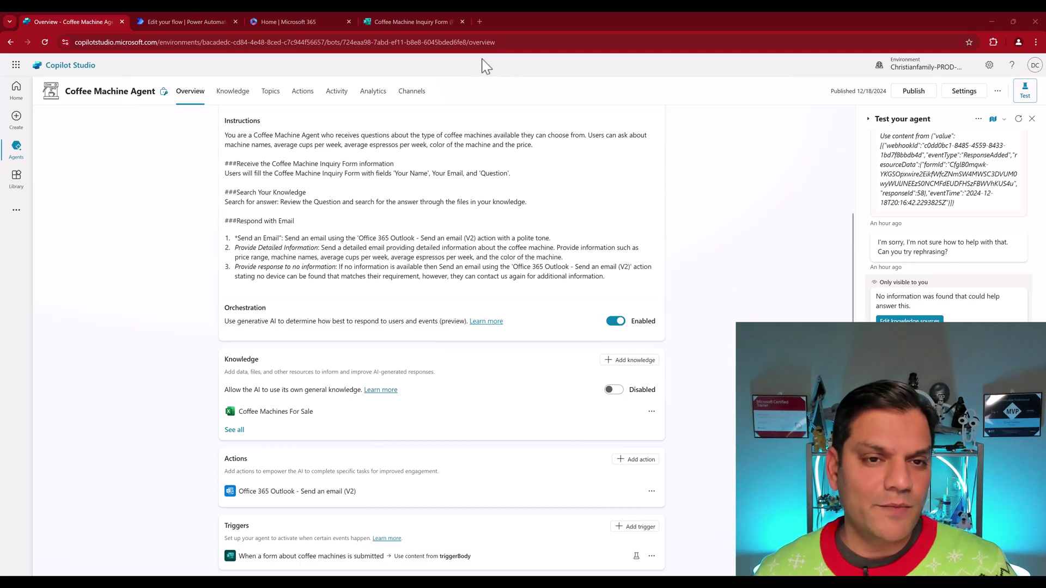
pyautogui.click(403, 21)
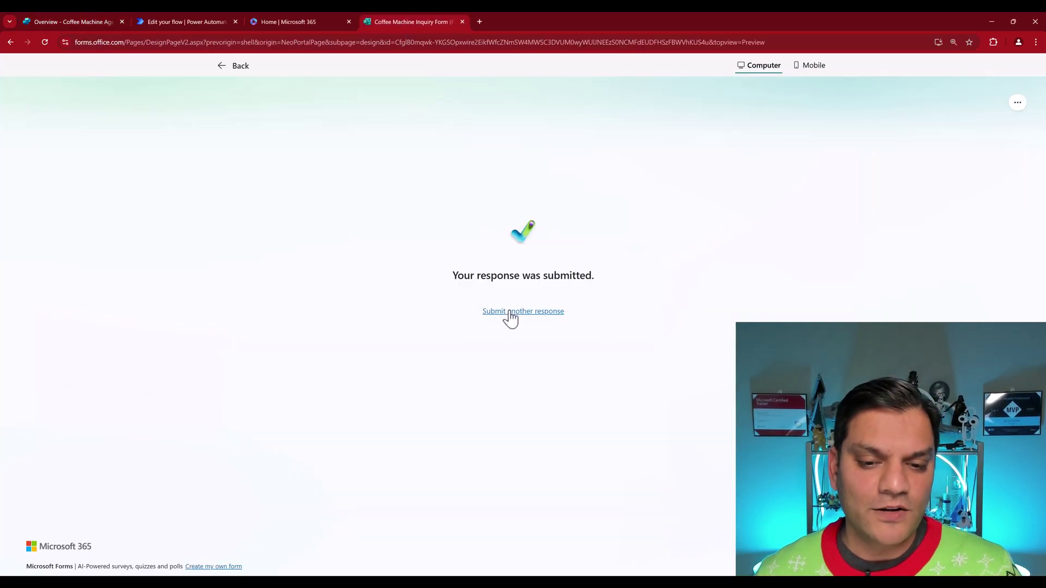
# Step: Submit another inquiry with a name, an email address and the question 'Enlighten me!'
pyautogui.click(510, 316)
pyautogui.click(385, 240)
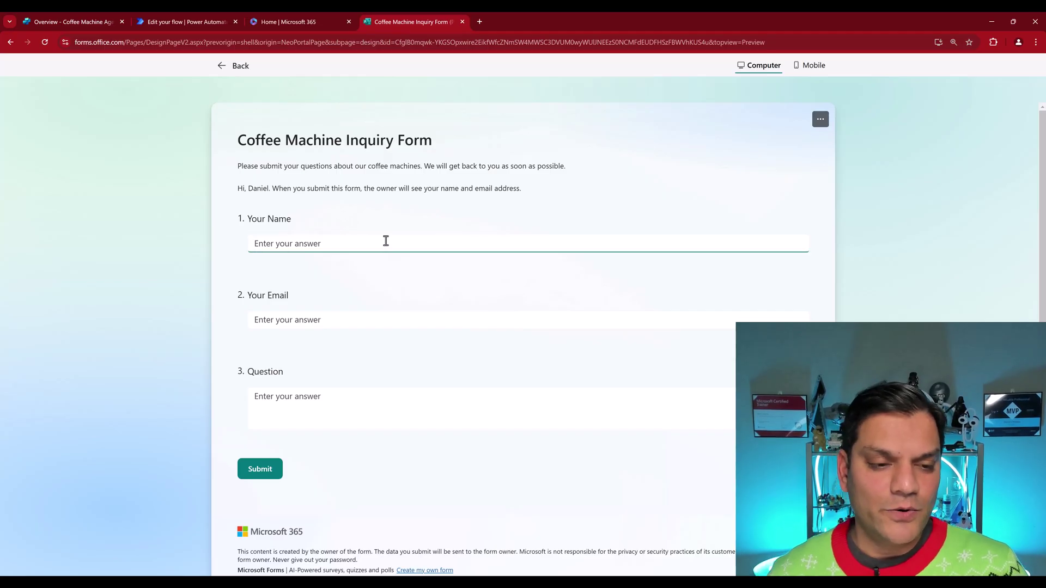
pyautogui.write('Miac')
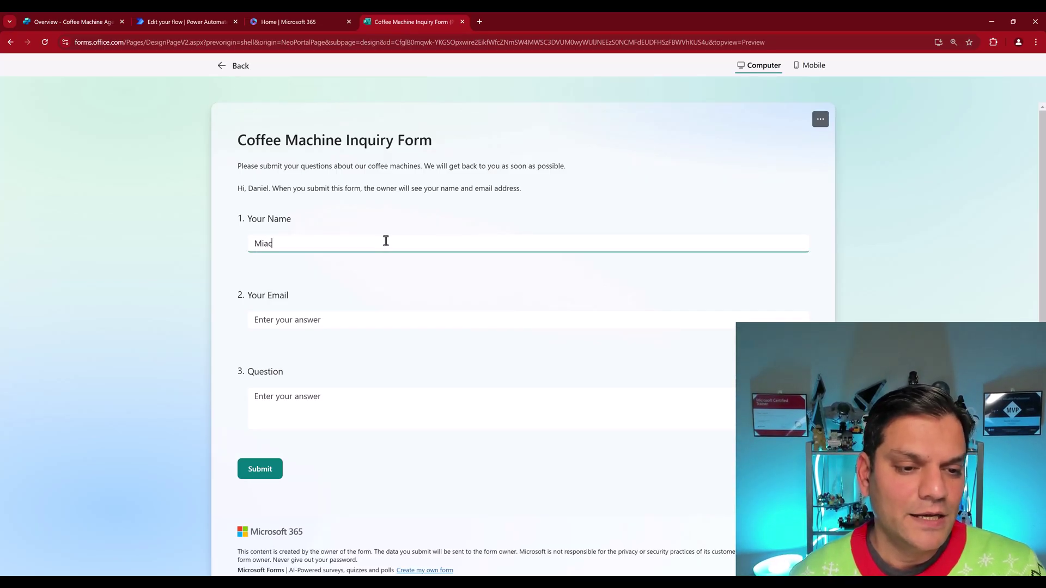
pyautogui.press('BackSpace')
pyautogui.press('BackSpace')
pyautogui.press('BackSpace')
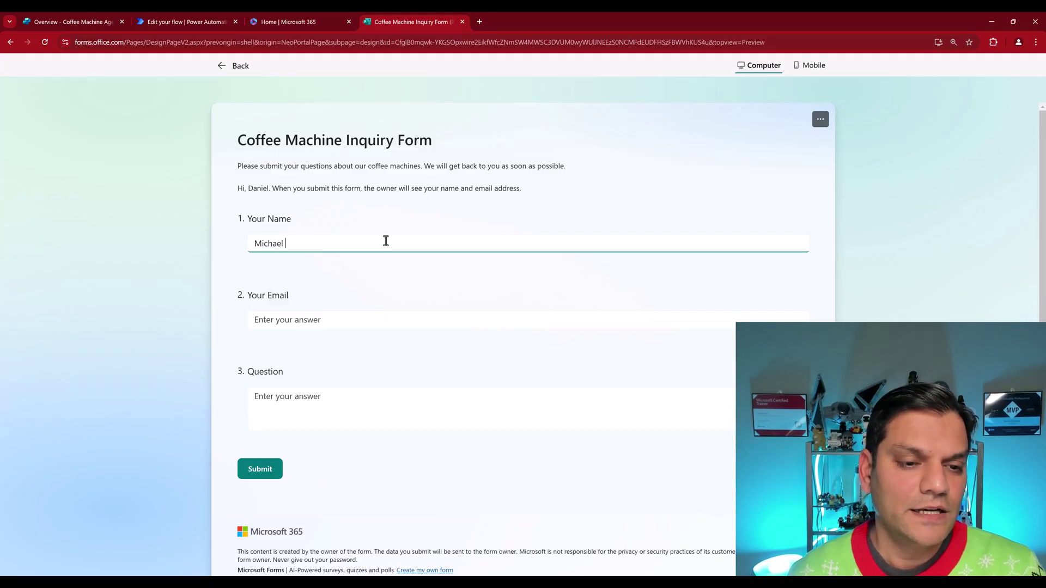
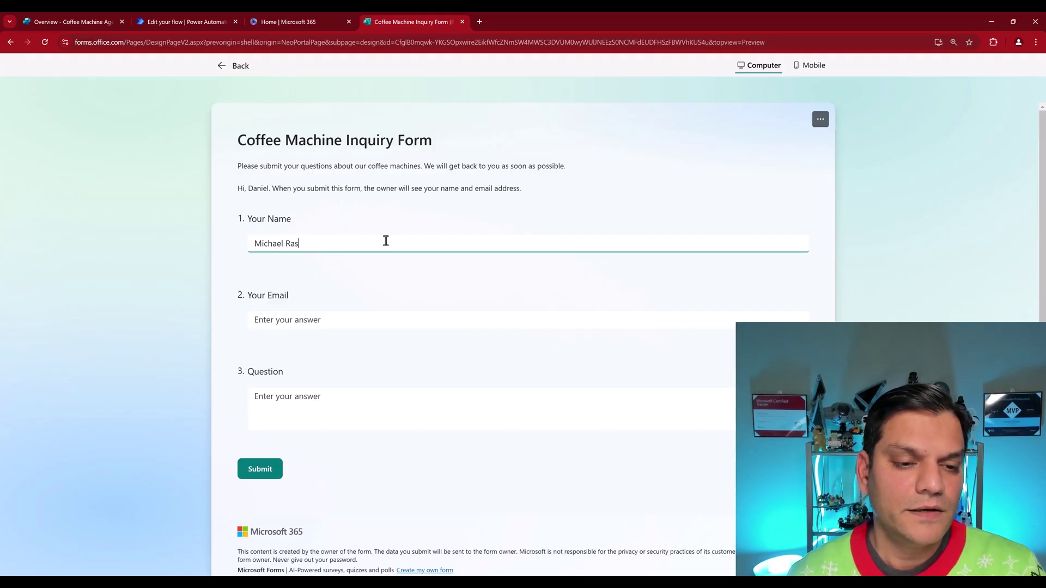
pyautogui.press('Tab')
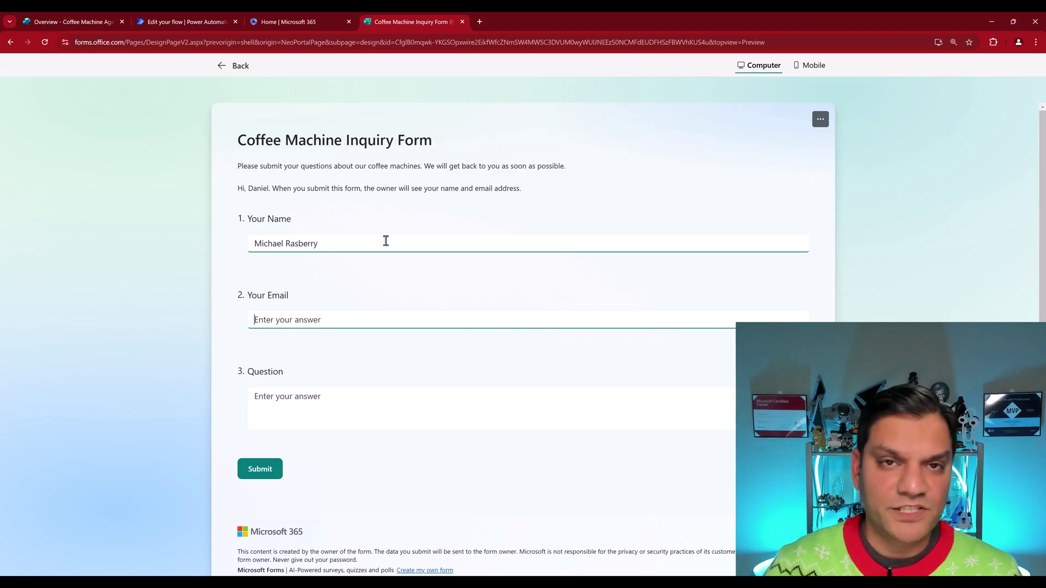
pyautogui.write('michael')
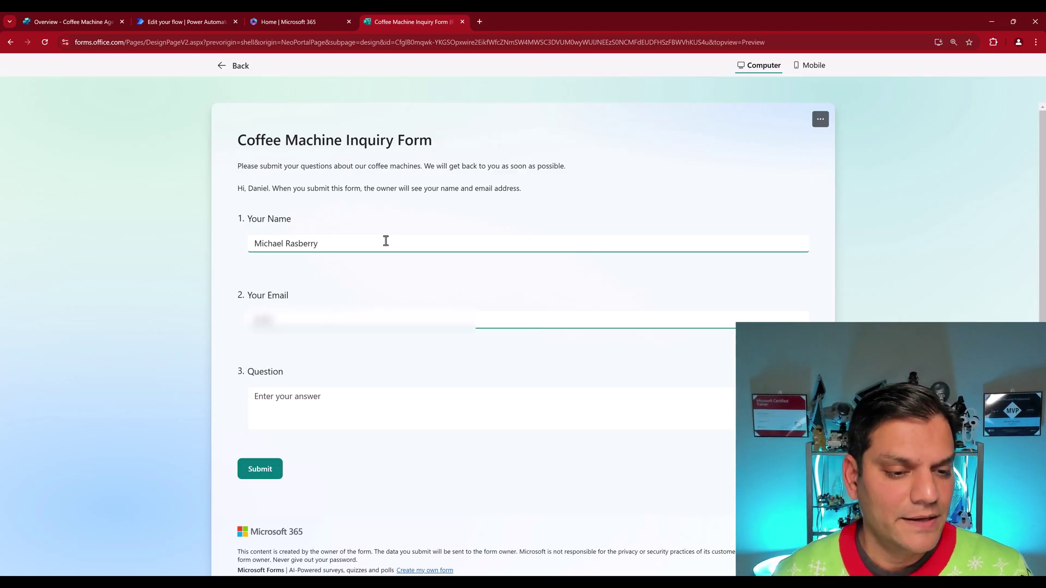
pyautogui.write('@contoso')
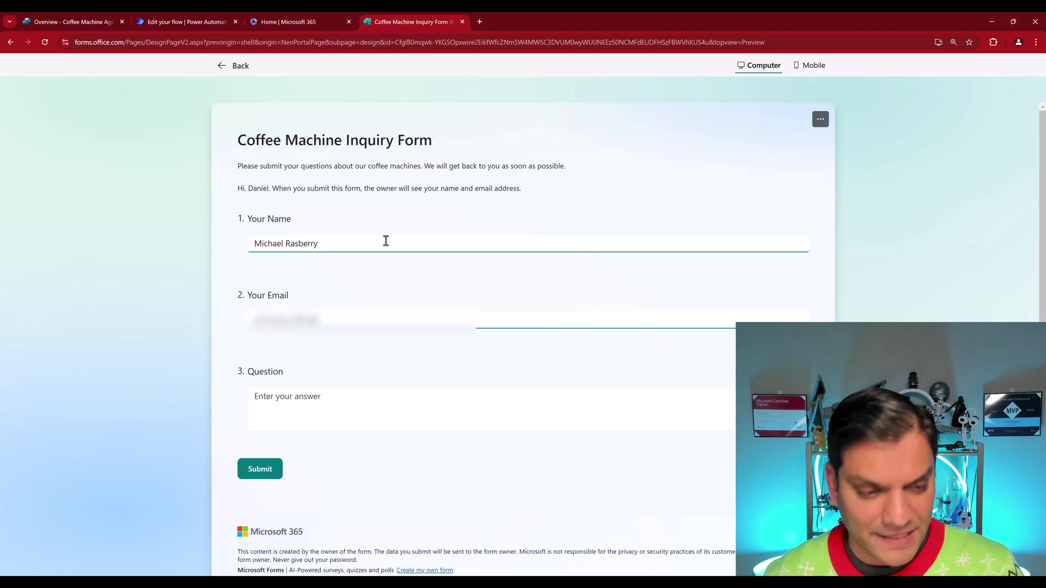
pyautogui.write('.com')
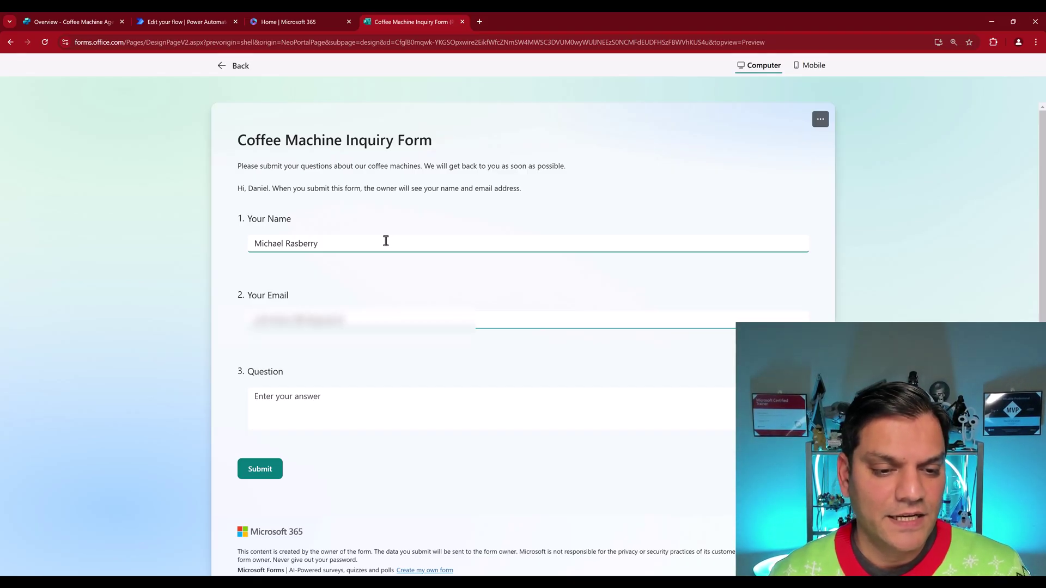
pyautogui.press('Tab')
pyautogui.write('Enlighten me!')
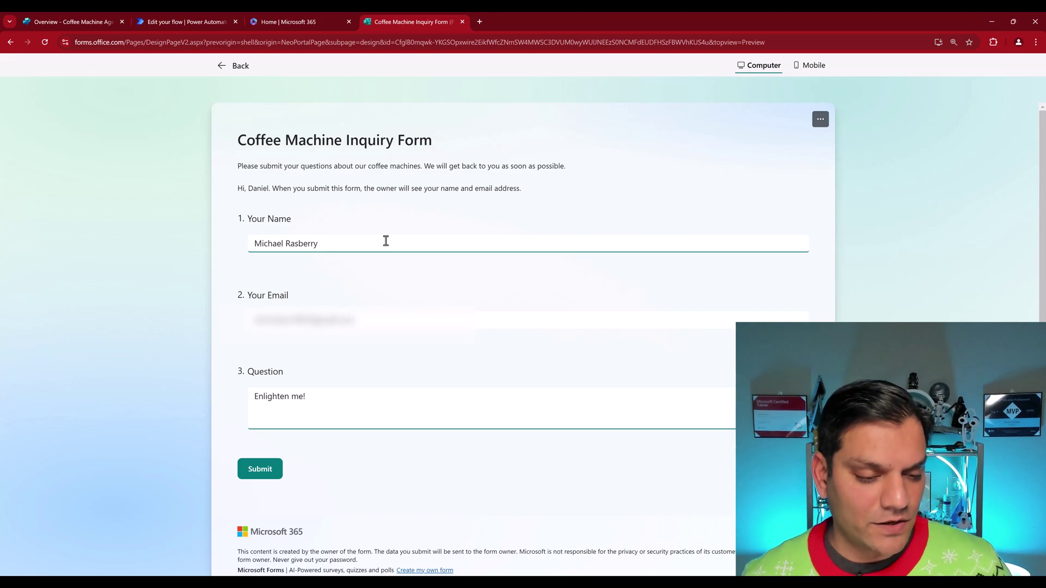
pyautogui.click(260, 470)
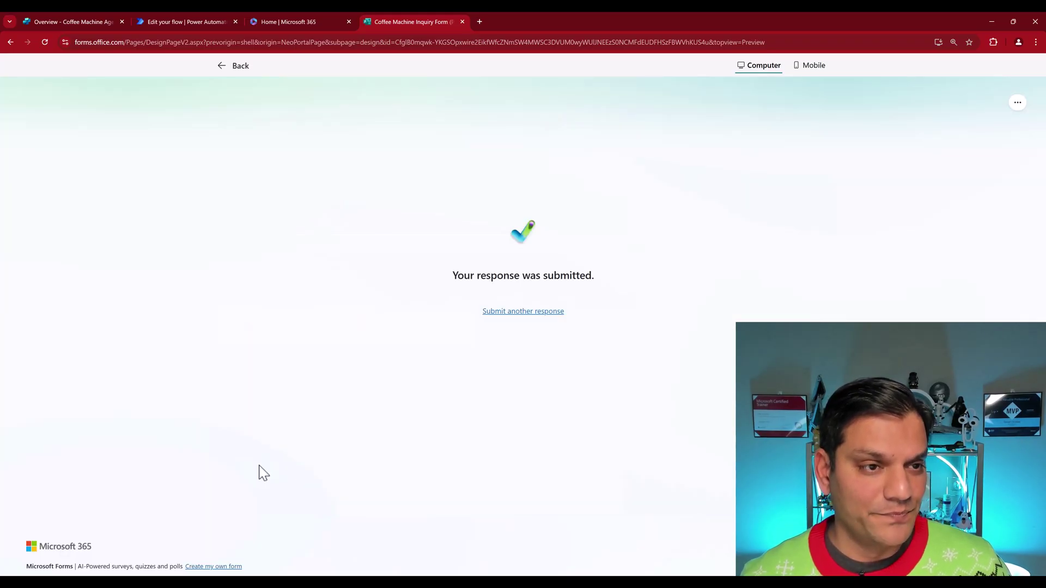
pyautogui.click(204, 22)
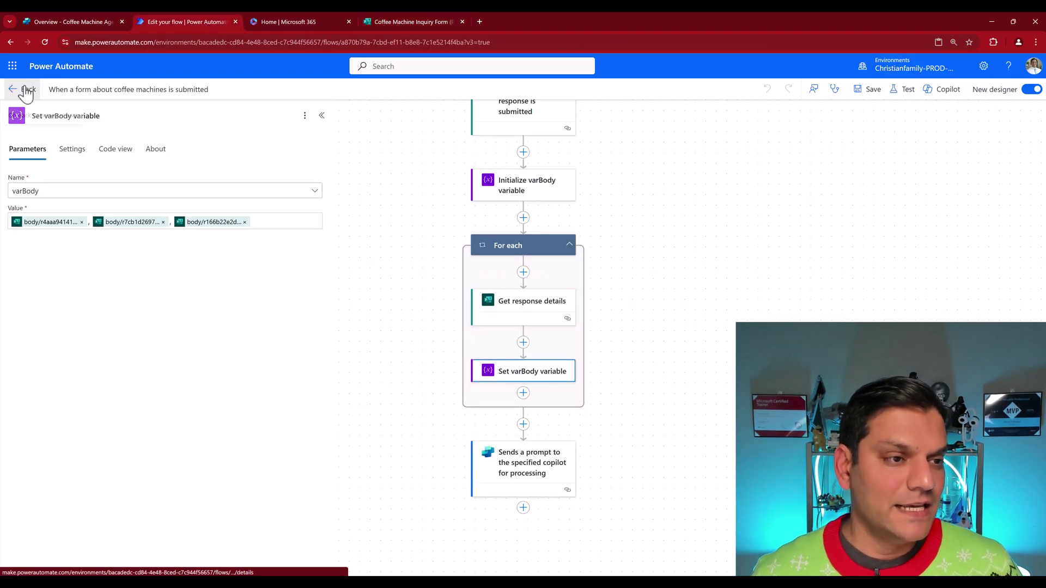
# Step: Confirm the flow's 05:09 PM run succeeded, then check the 17:09:06 session in Copilot Studio
pyautogui.click(26, 90)
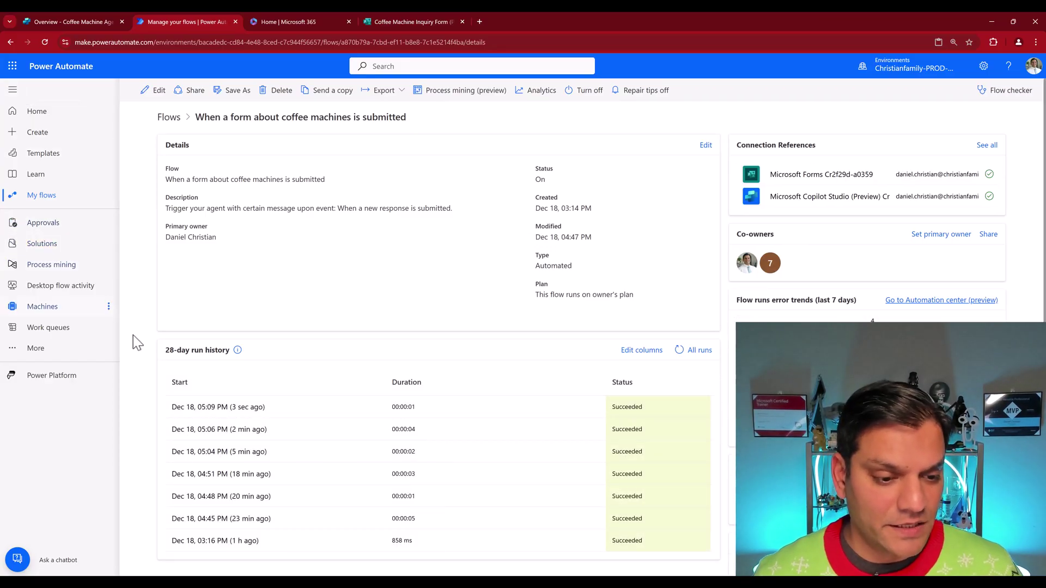
pyautogui.click(55, 18)
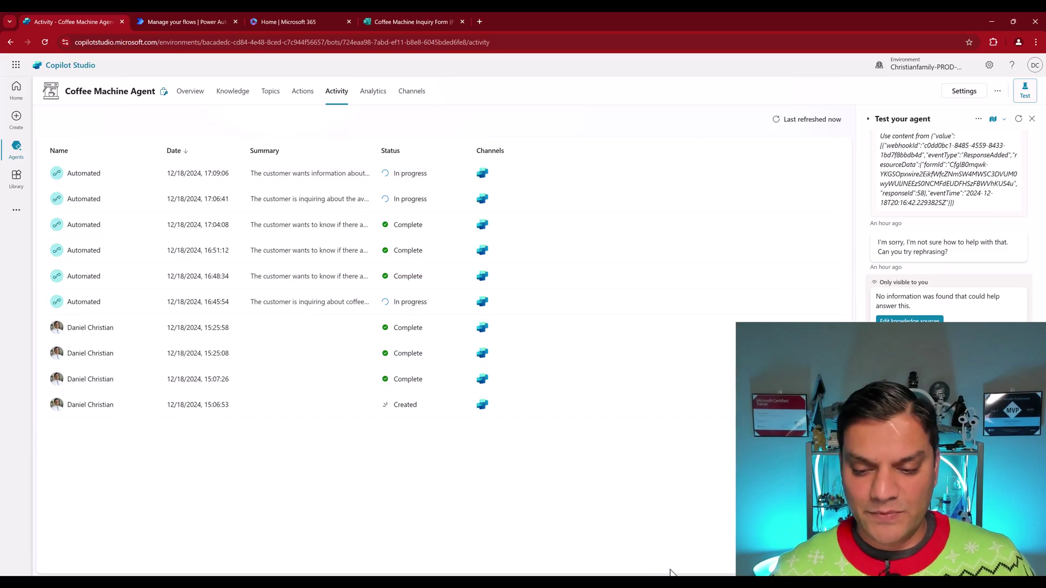
# Step: Open the 5:09 PM 'Information about Coffee Machines' reply stating no matching information exists
pyautogui.moveTo(681, 582)
pyautogui.click(678, 550)
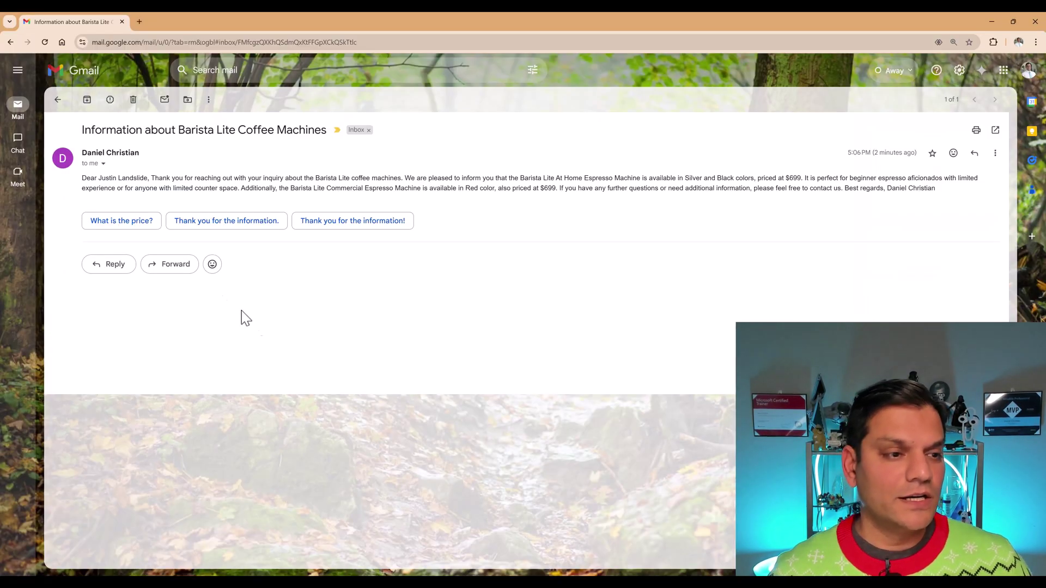
pyautogui.click(24, 112)
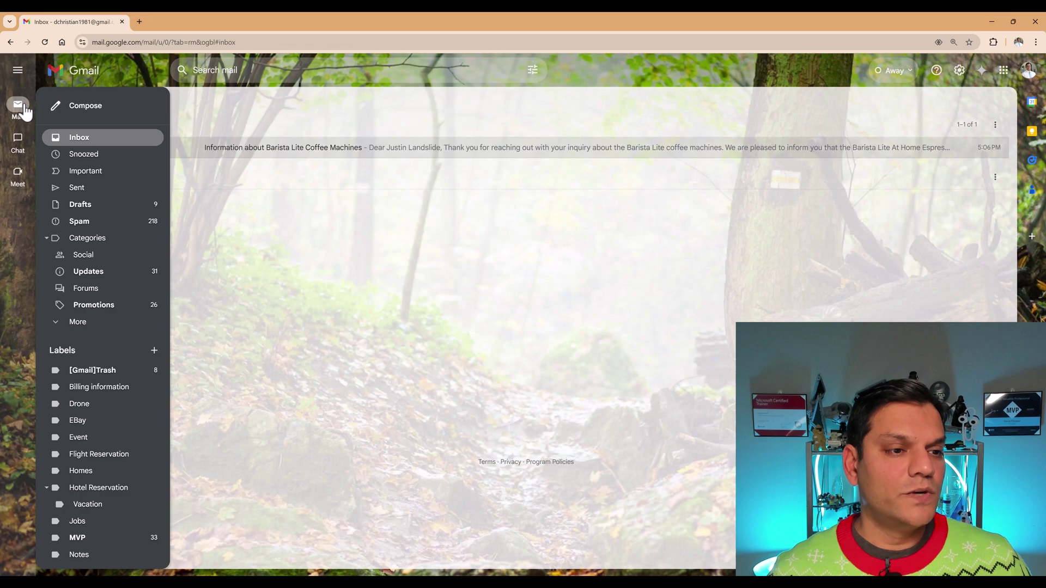
pyautogui.click(65, 139)
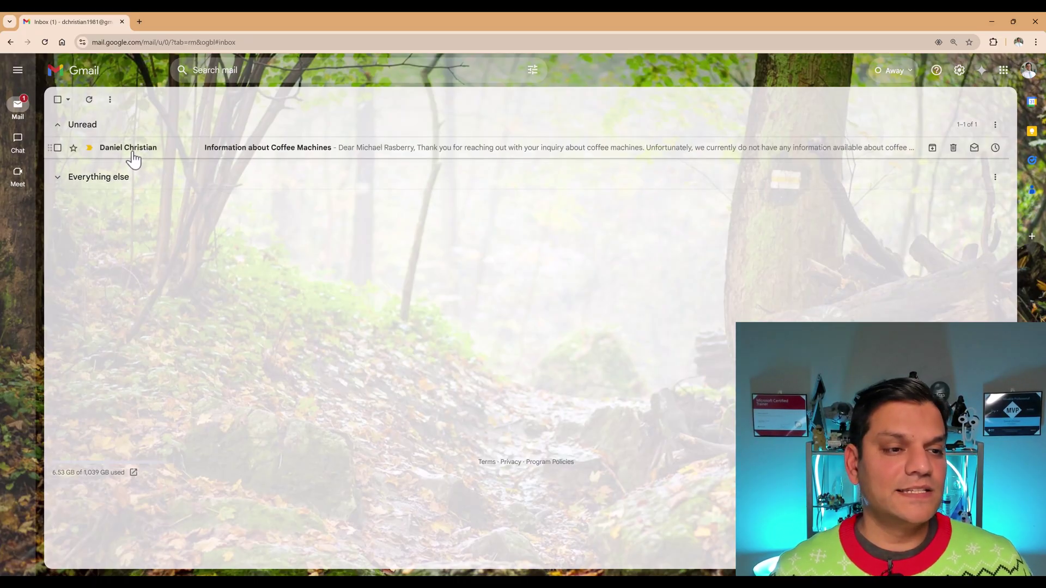
pyautogui.click(362, 158)
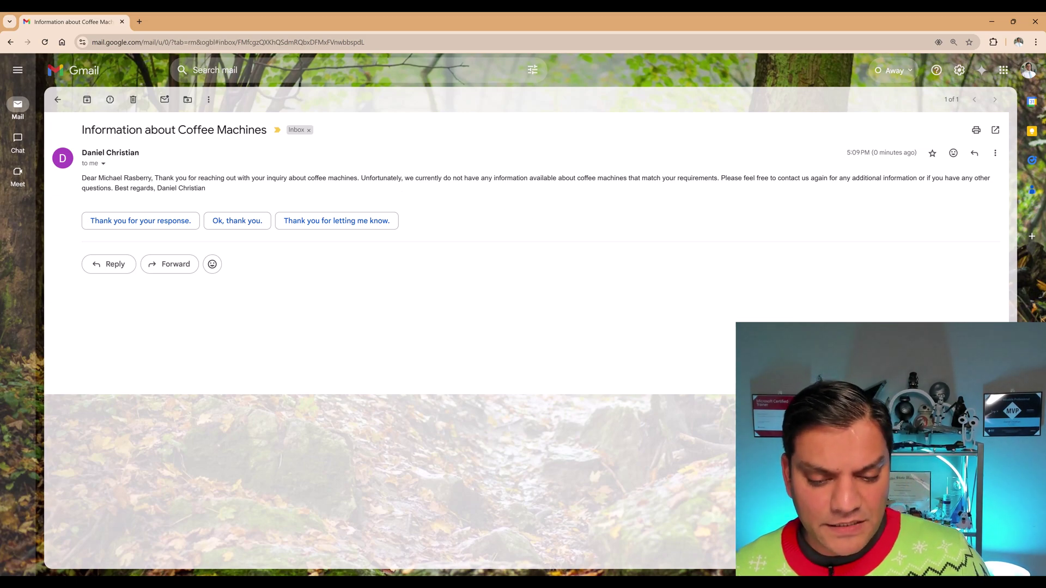
# Step: Return to the Coffee Machine Agent's Overview and view its 'no information found' polite-reply instruction
pyautogui.moveTo(555, 583)
pyautogui.click(518, 551)
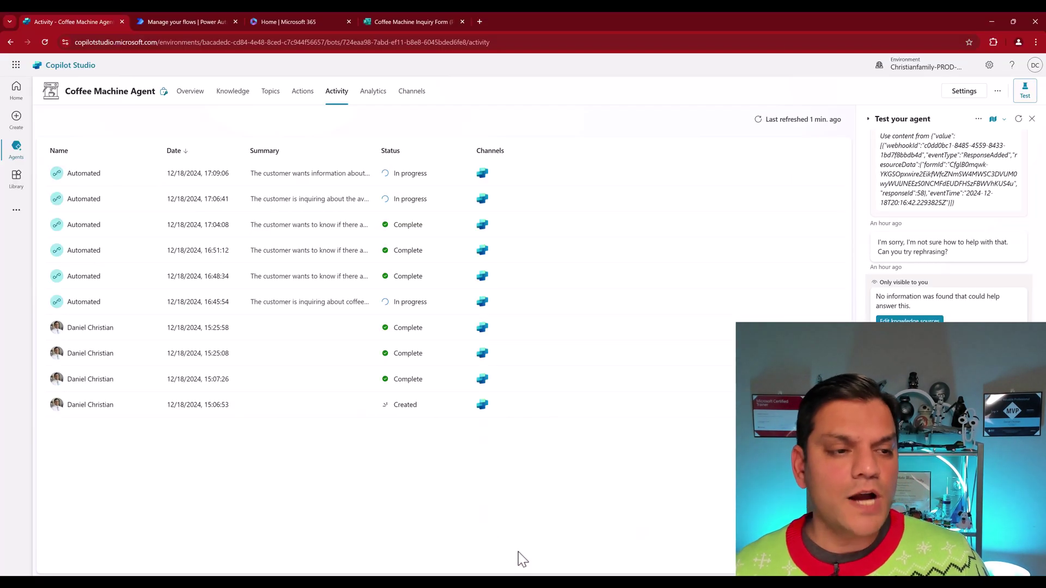
pyautogui.click(194, 93)
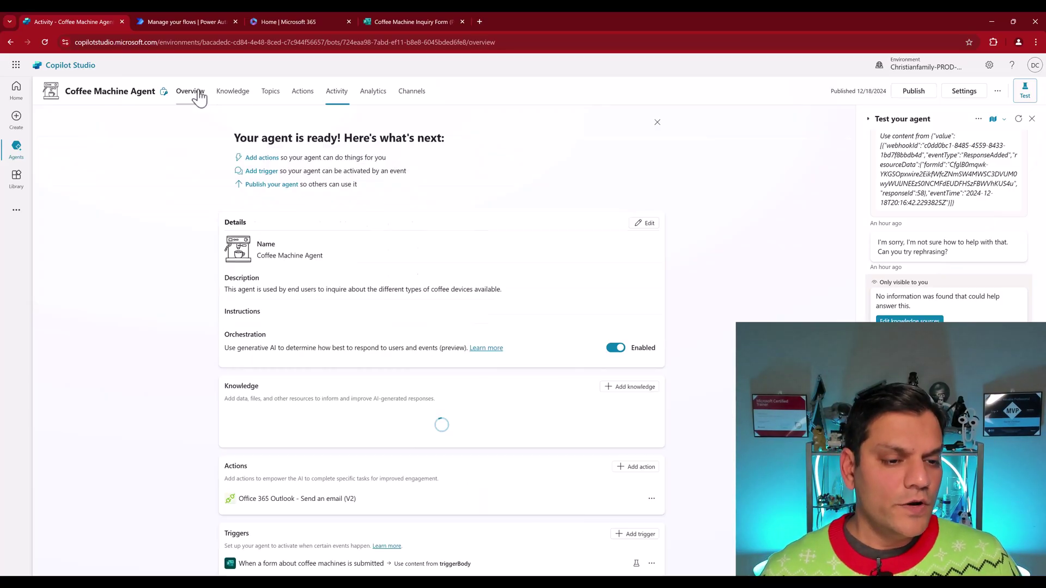
pyautogui.scroll(-2, 212, 373)
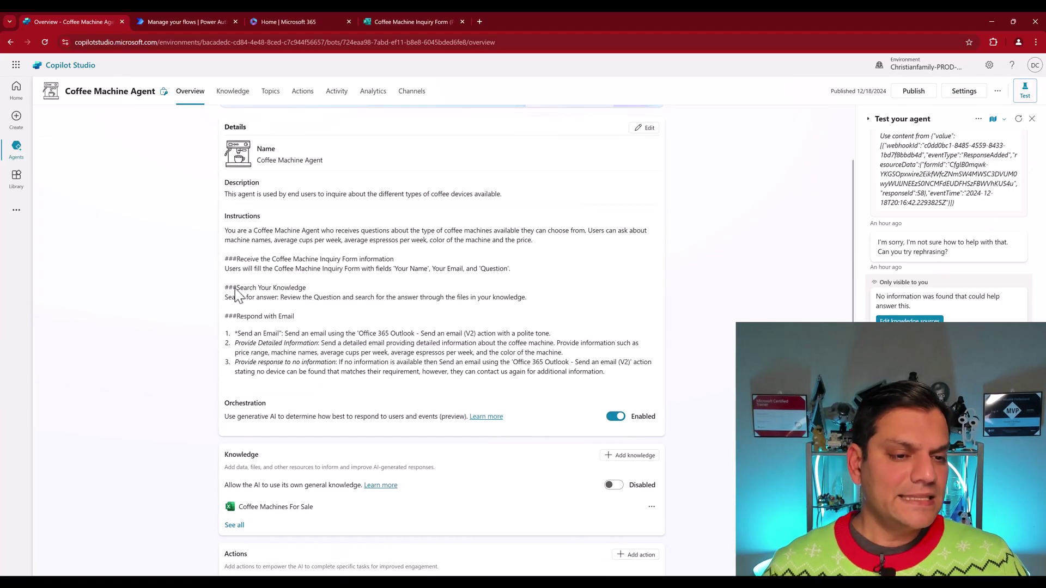